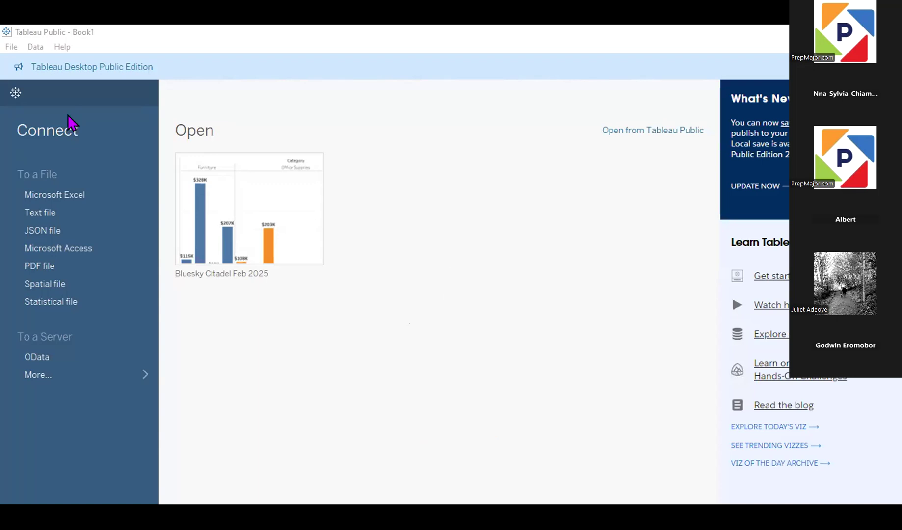
Step: Start opening a workbook from Tableau Public and sign in with the account's e-mail and password
left_click(11, 49)
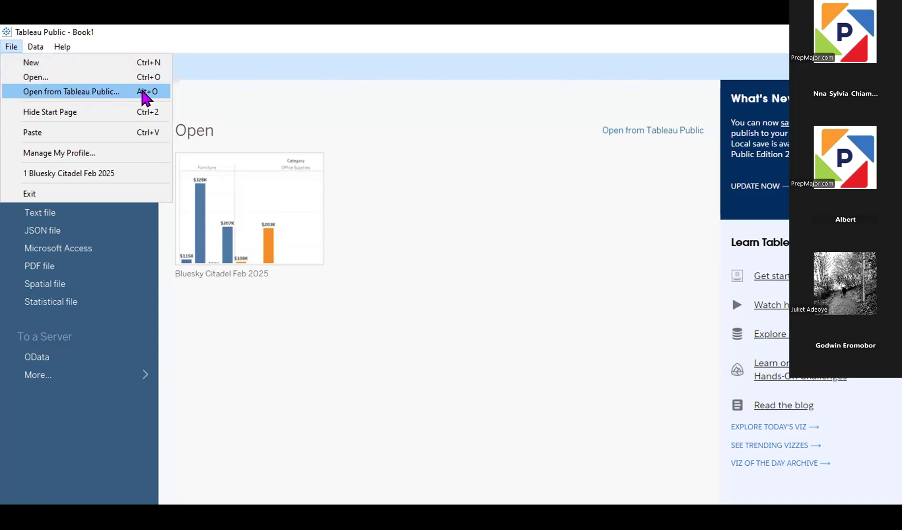
left_click(109, 92)
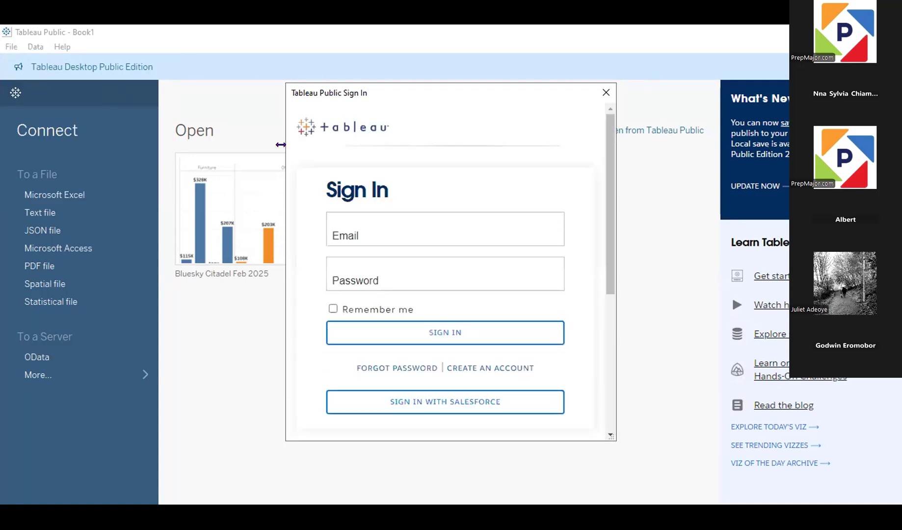
left_click(427, 226)
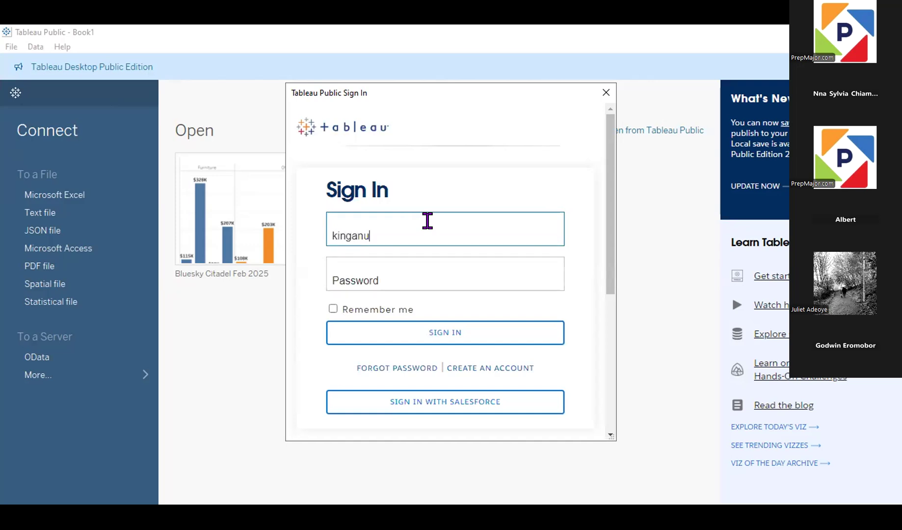
key("Tab")
type("••••••••••")
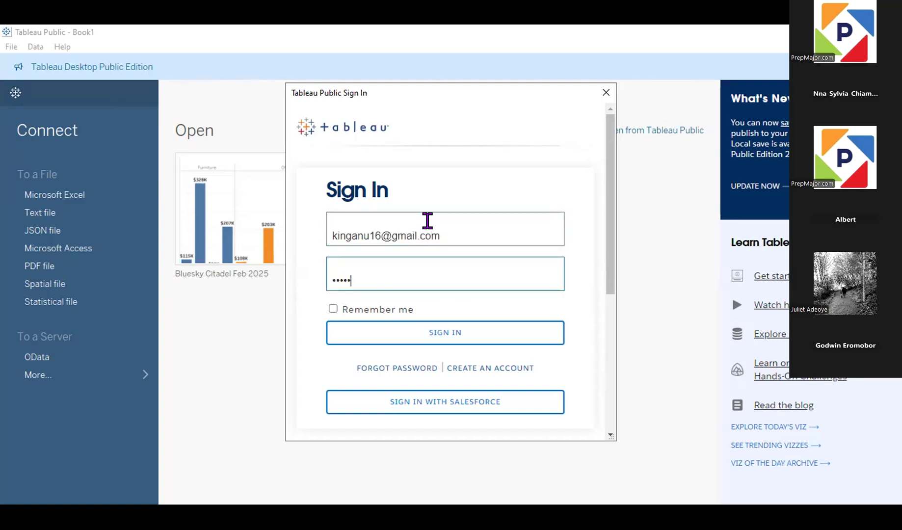
type("•••••••")
key("Return")
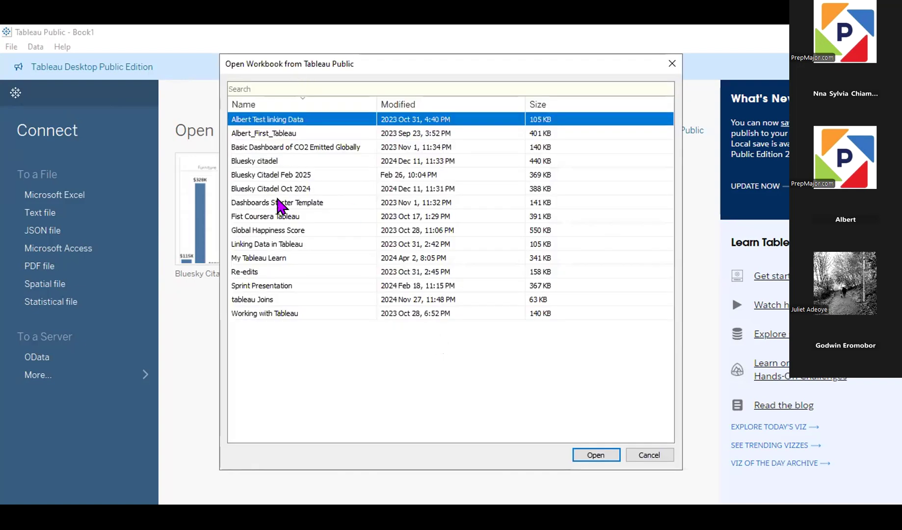
Step: Open the online workbook Bluesky Citadel Feb 2025
left_click(290, 177)
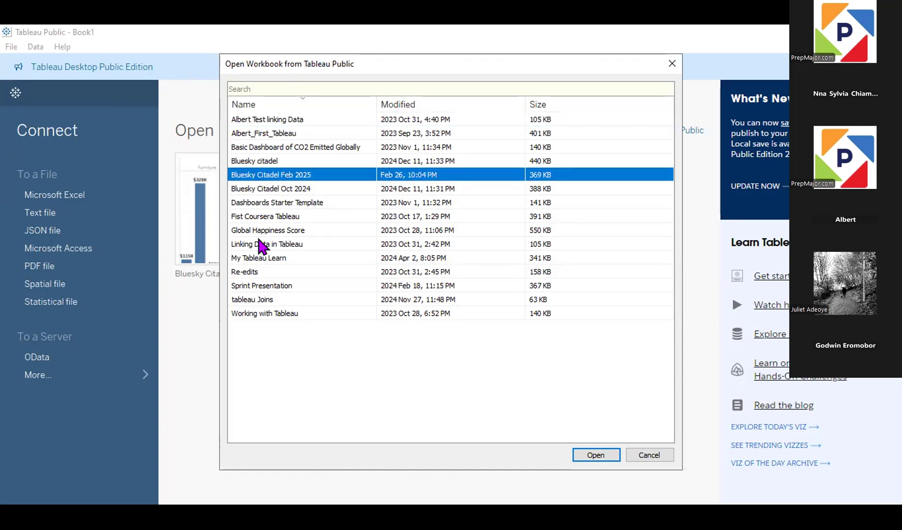
left_click(595, 455)
left_click(596, 456)
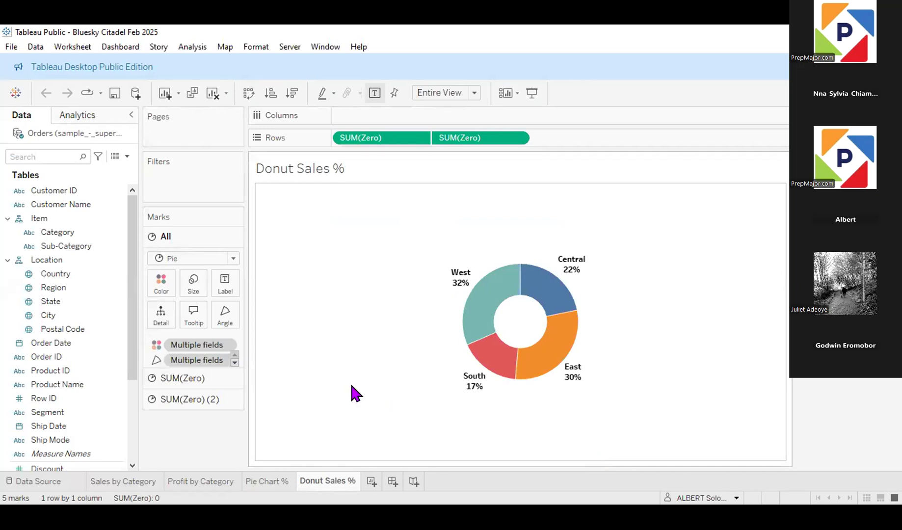
Step: Review the existing category, pie and donut chart worksheets, including the pie's mark type and the donut's two SUM(Zero) mark layers
left_click(256, 480)
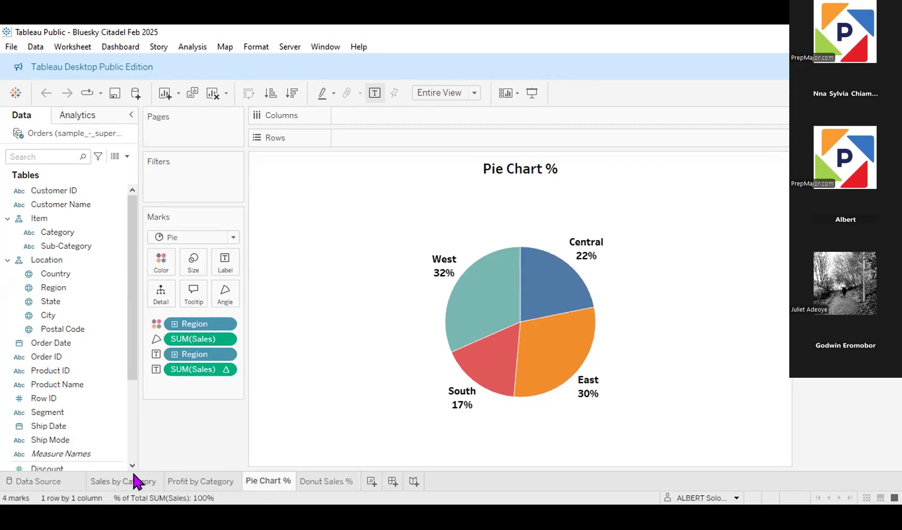
left_click(109, 482)
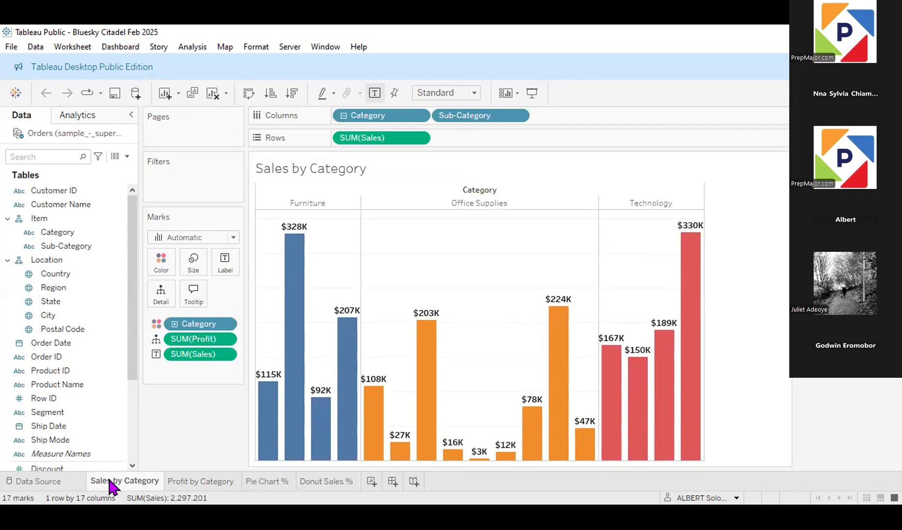
left_click(208, 482)
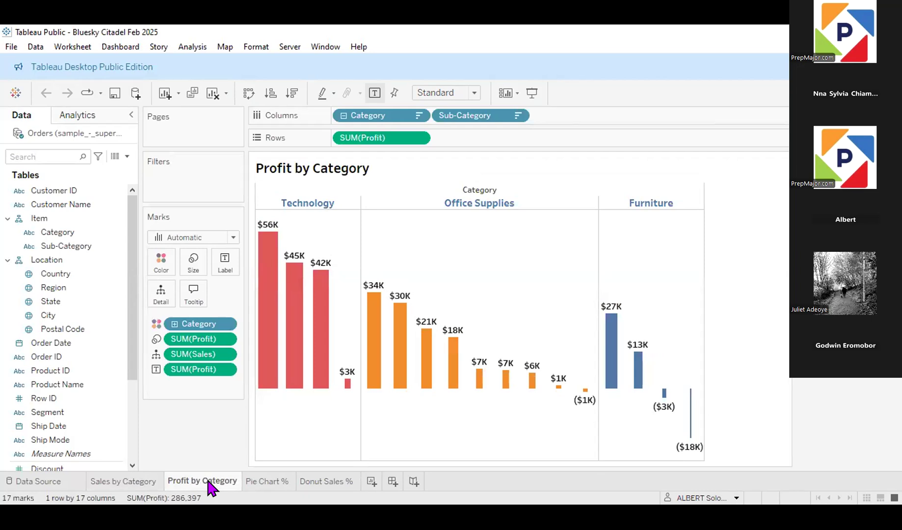
left_click(259, 479)
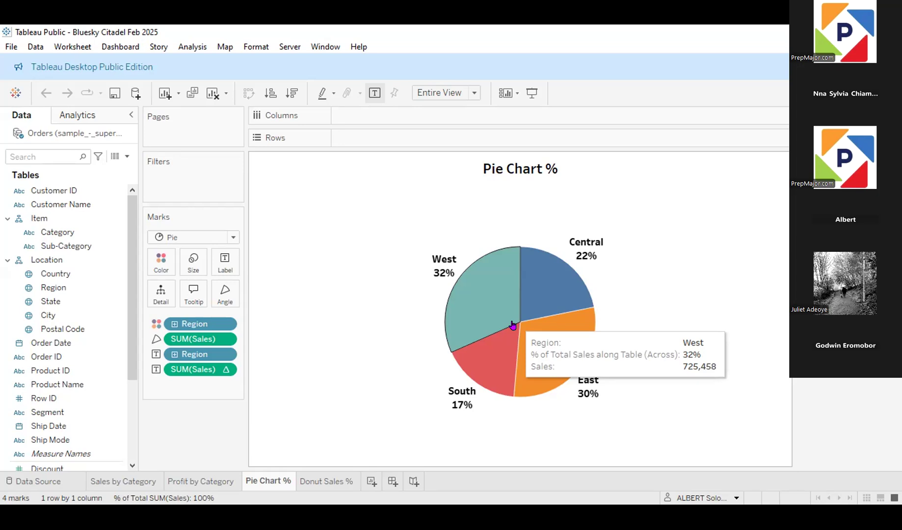
left_click(234, 237)
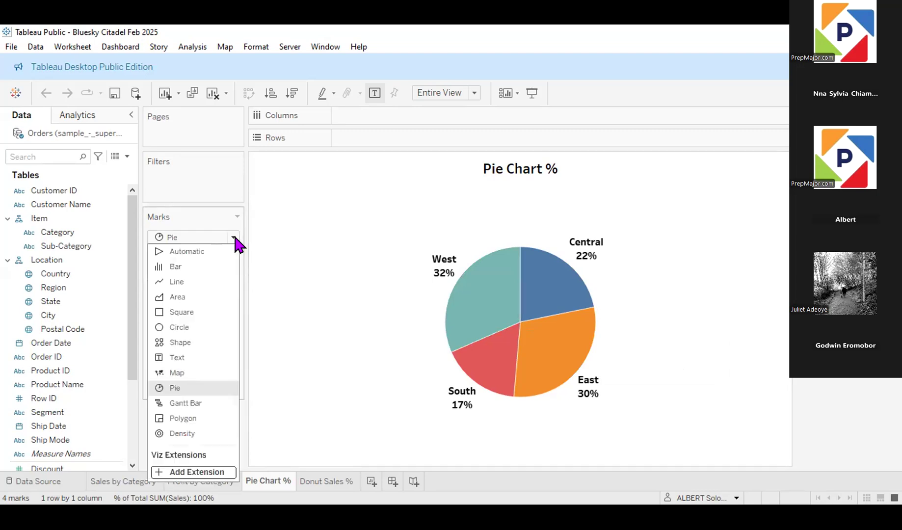
left_click(349, 217)
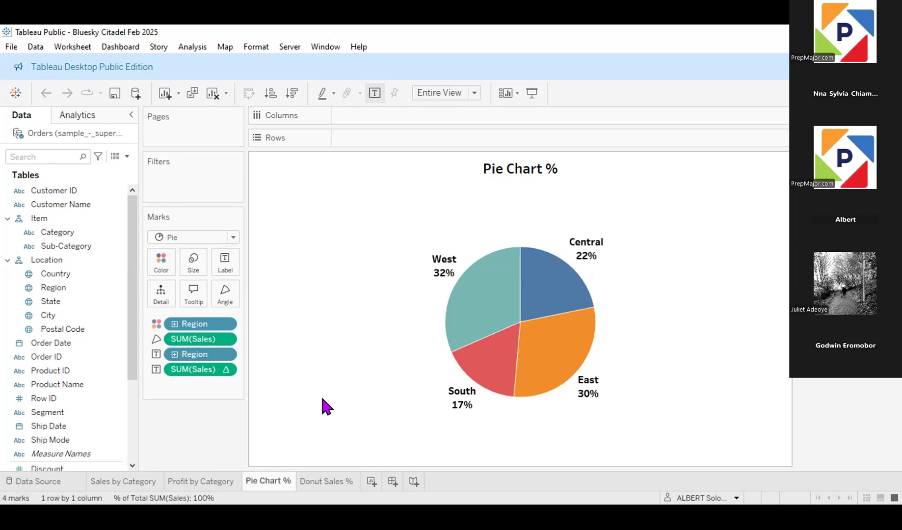
left_click(322, 483)
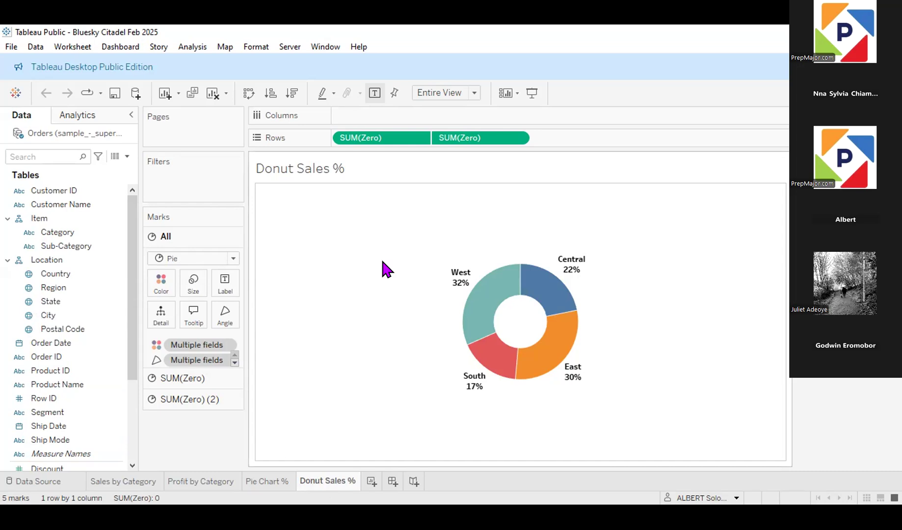
left_click(202, 376)
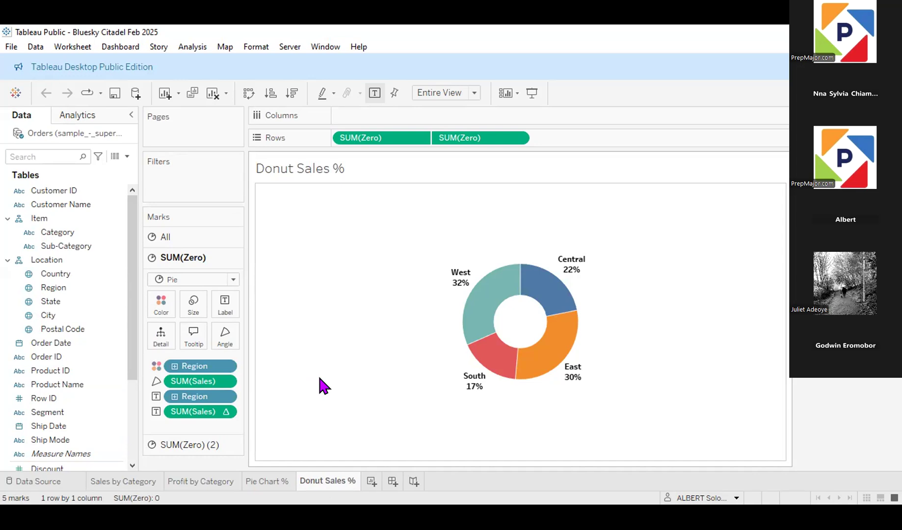
left_click(218, 446)
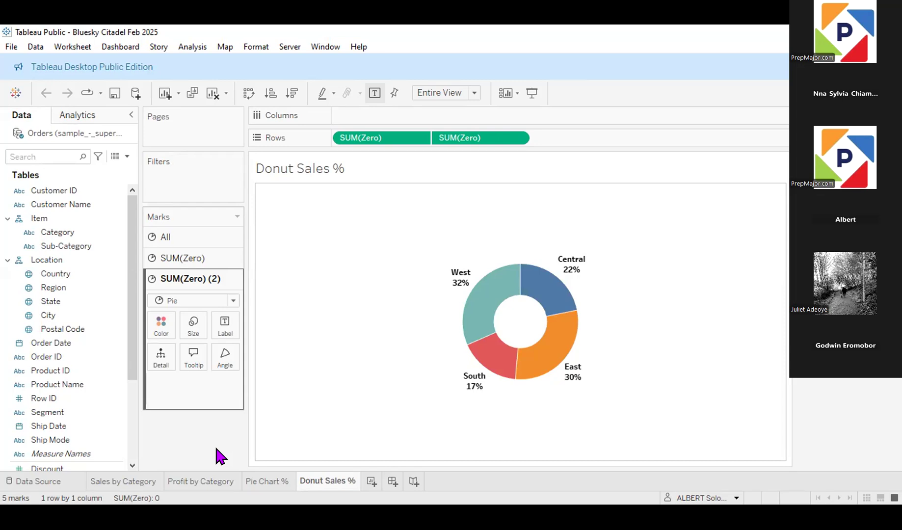
Step: Build a map on a new worksheet from the Country field and expand its hierarchy to Region level
left_click(371, 482)
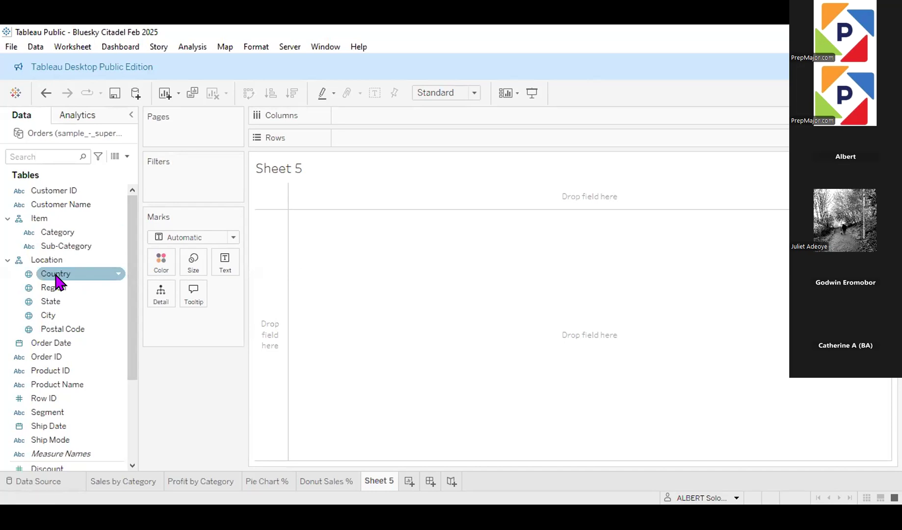
left_click_drag(55, 278, 523, 294)
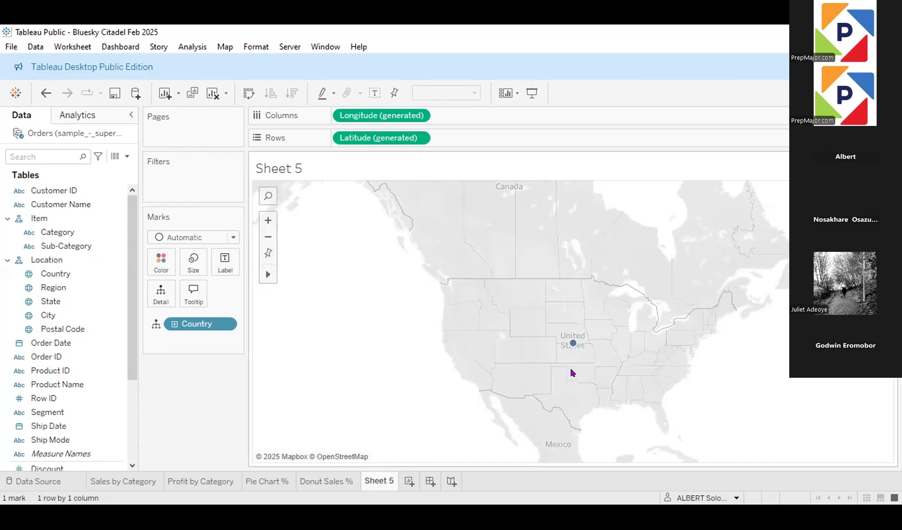
mouse_move(568, 344)
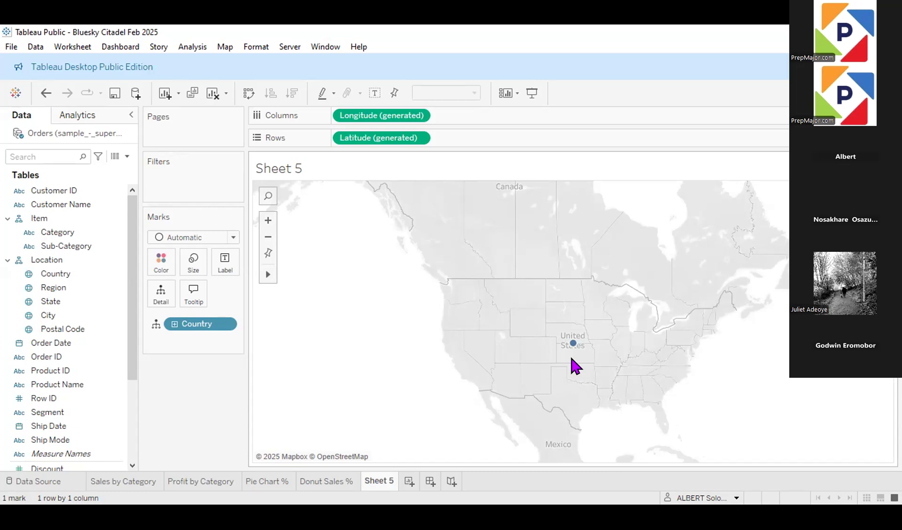
left_click(174, 324)
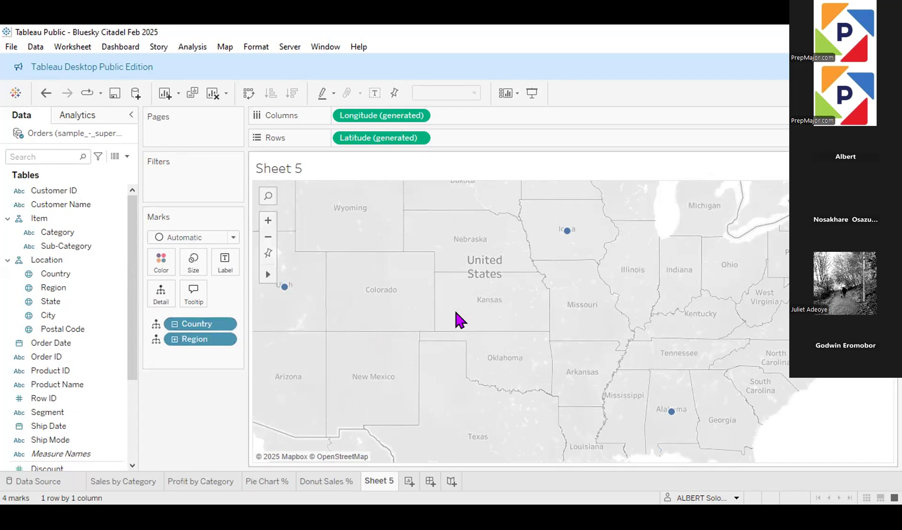
left_click(268, 238)
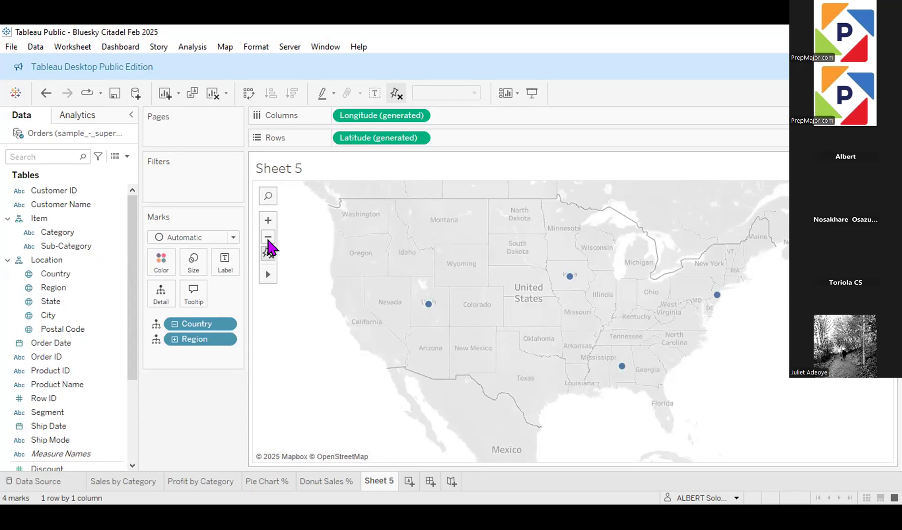
Step: Expand the map's location hierarchy through State and City to Postal Code, and collapse it back to Region level
left_click(175, 339)
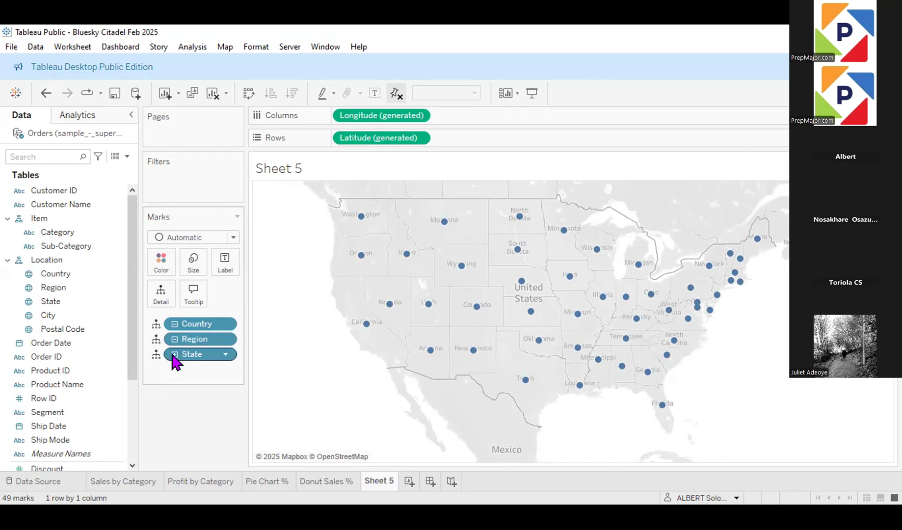
left_click(175, 354)
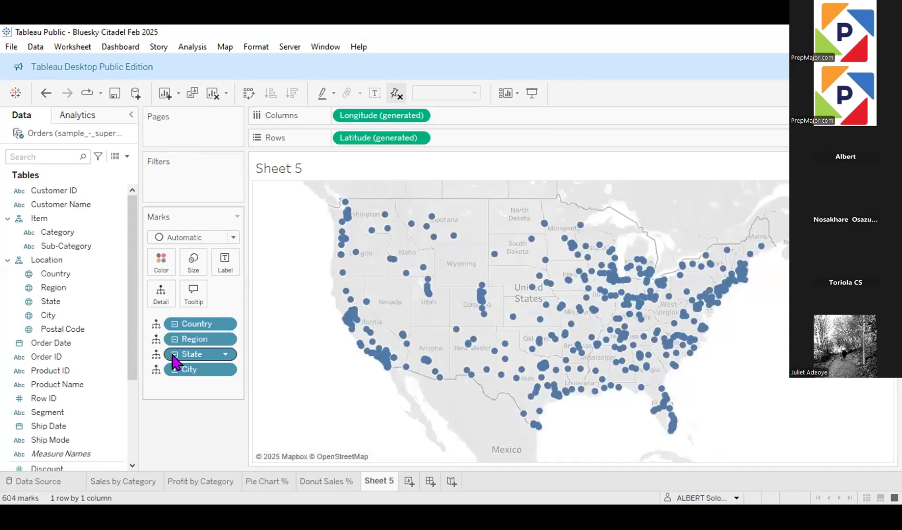
left_click(175, 369)
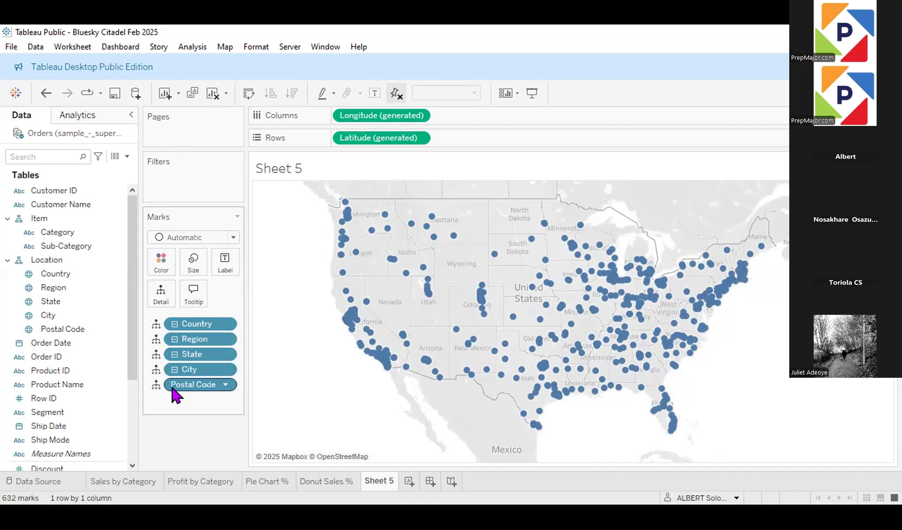
left_click(175, 369)
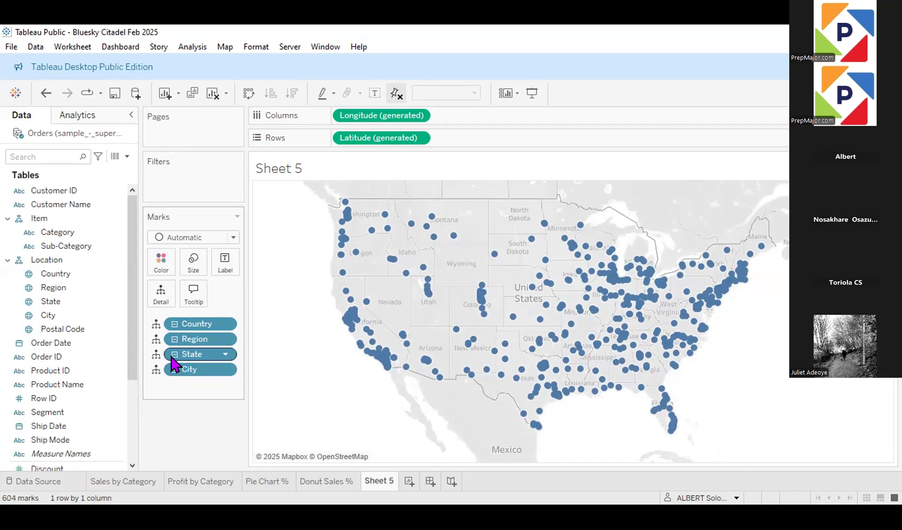
left_click(174, 355)
left_click(174, 339)
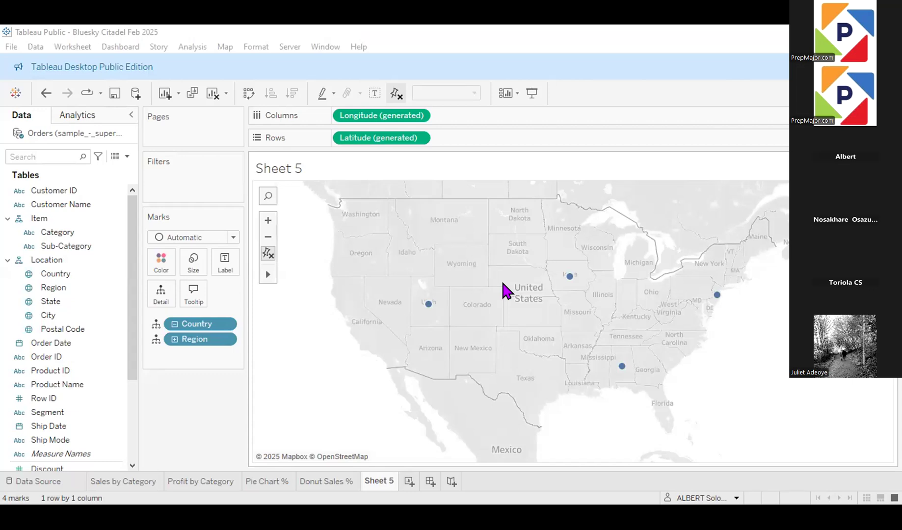
Step: Change the region marks' type from Automatic to Map so the regions are filled
left_click(229, 240)
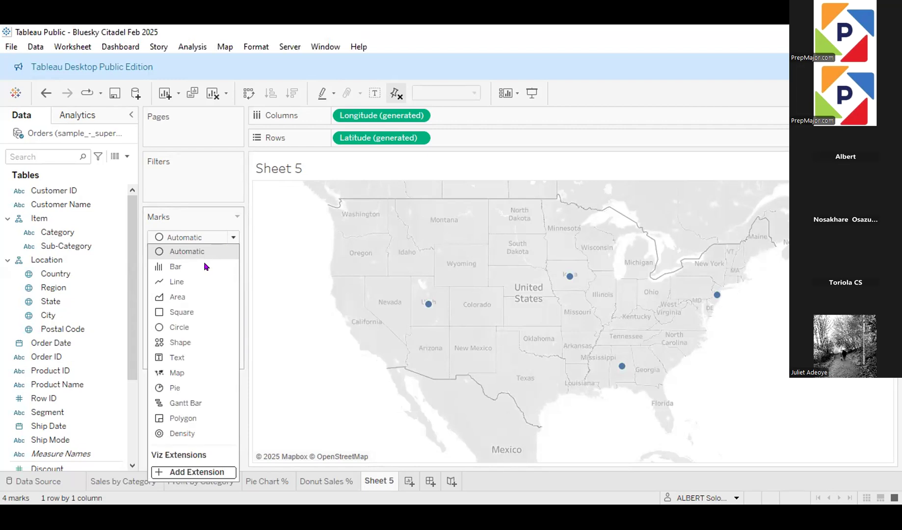
left_click(177, 372)
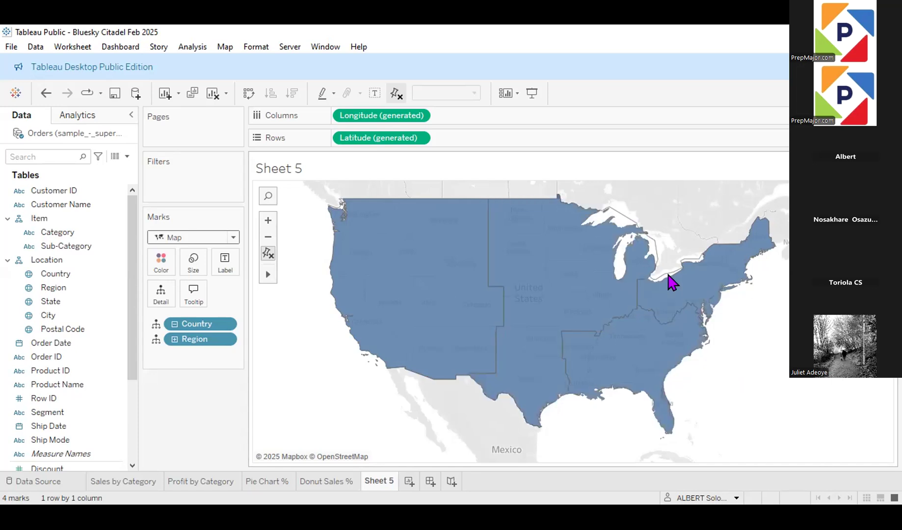
mouse_move(680, 284)
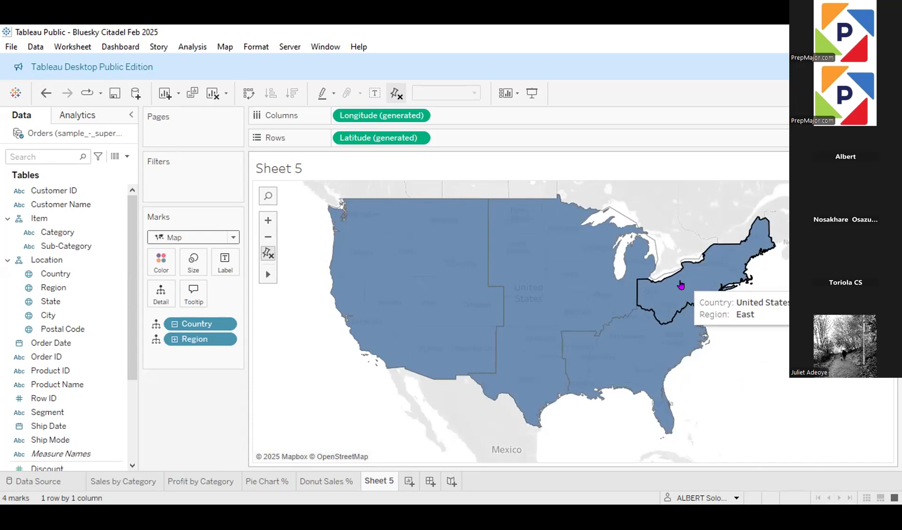
Step: Change the region marks' type to Shape and use the asterisk as their symbol
left_click(227, 235)
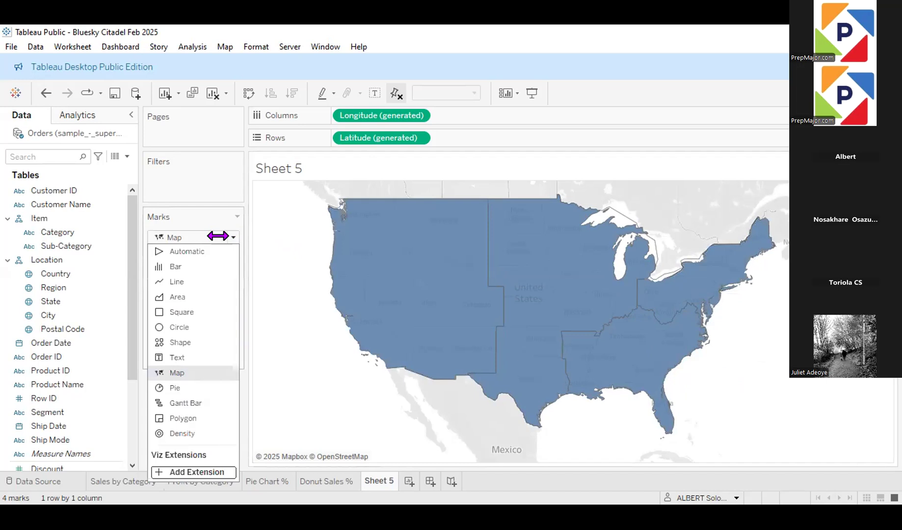
left_click(193, 339)
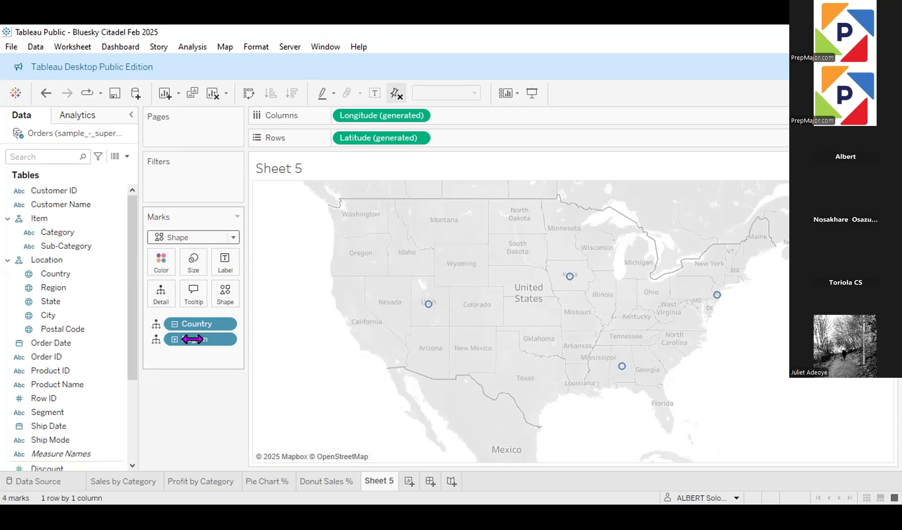
left_click(223, 293)
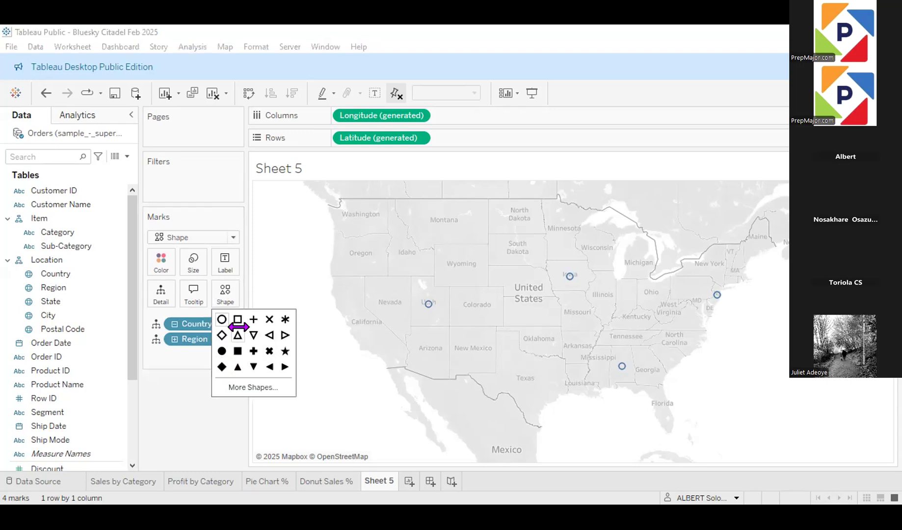
left_click(284, 319)
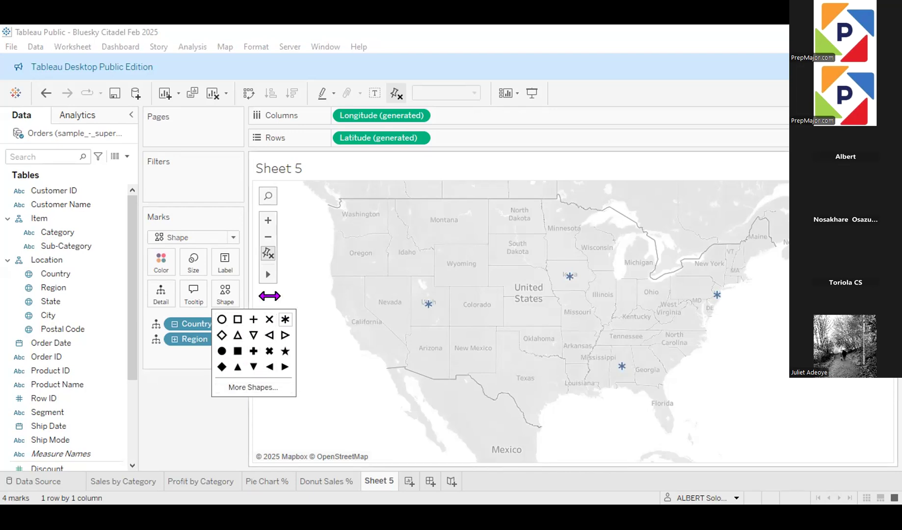
Step: Browse the available shape palettes, try the X from the Default palette, and reapply the asterisk to the region marks
left_click(250, 387)
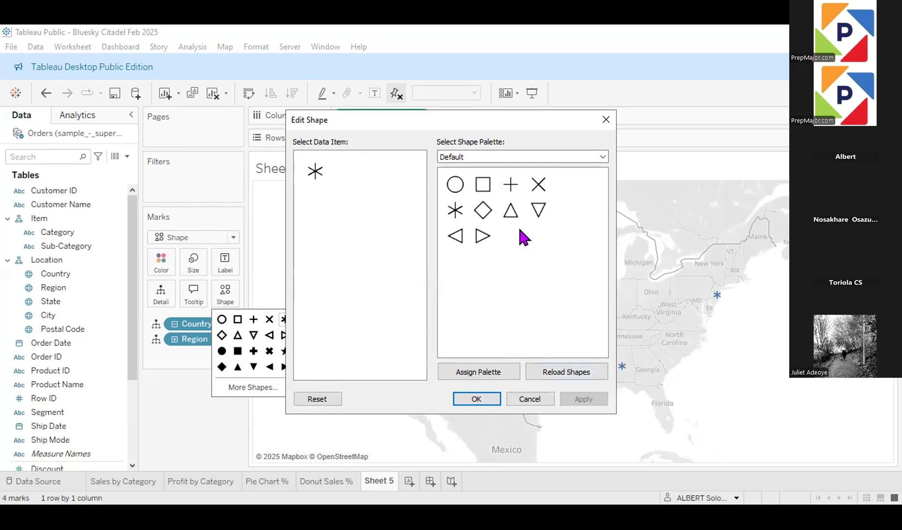
left_click(597, 154)
left_click(598, 155)
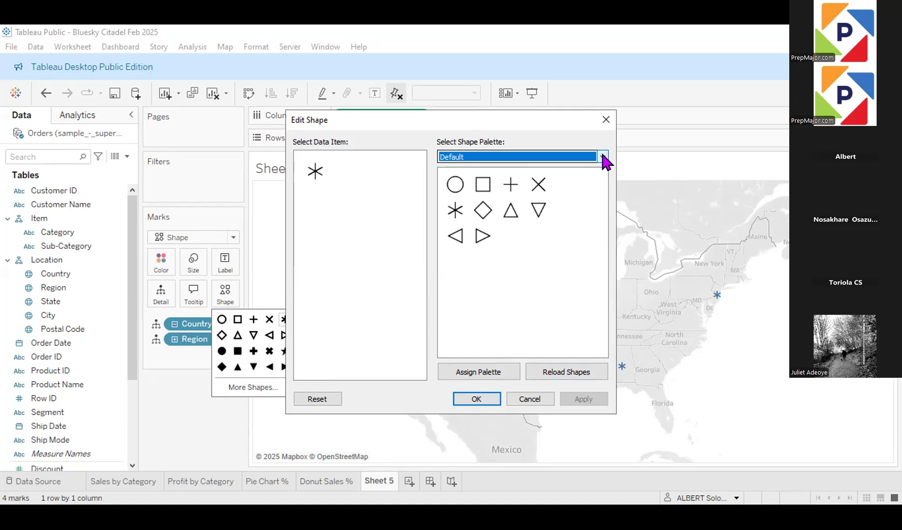
left_click(603, 155)
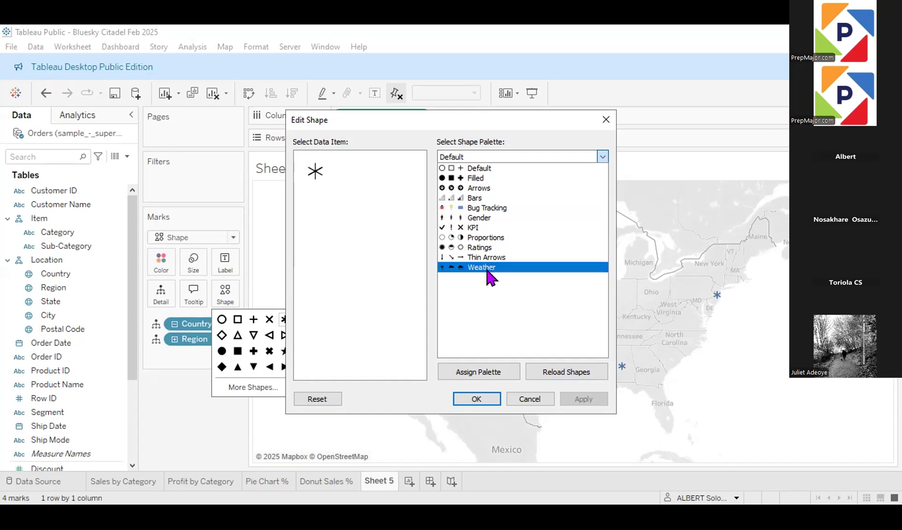
left_click(488, 169)
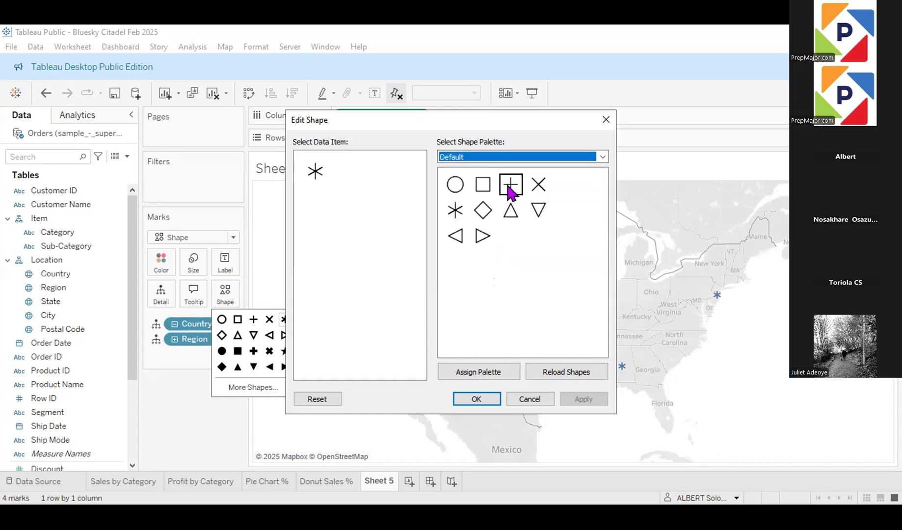
left_click(537, 195)
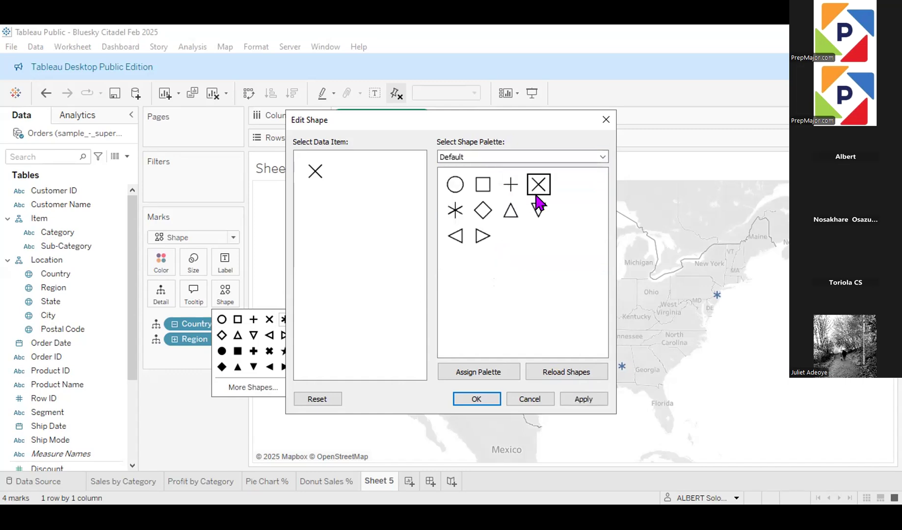
left_click(459, 214)
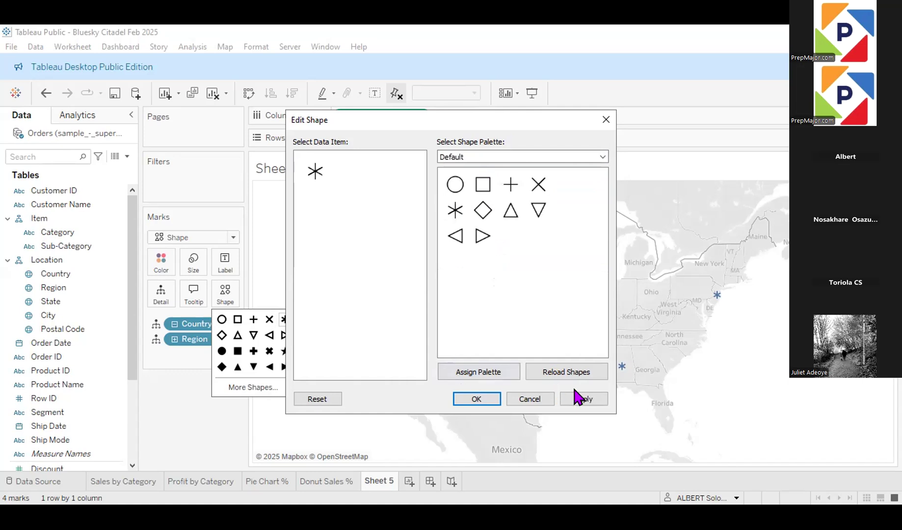
left_click(583, 400)
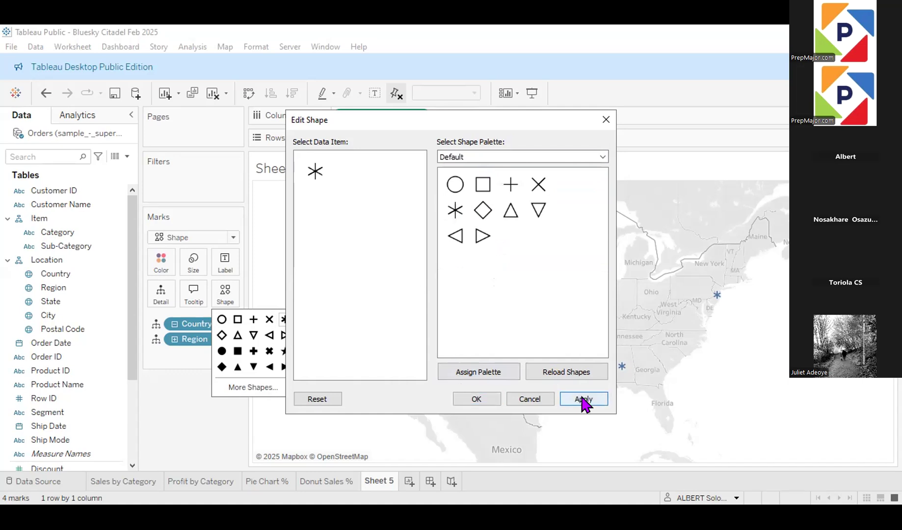
left_click(476, 399)
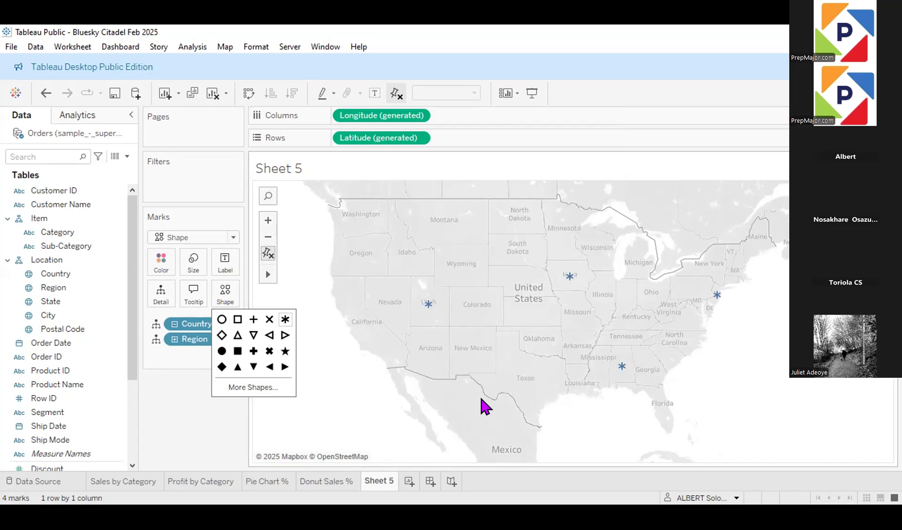
left_click(196, 437)
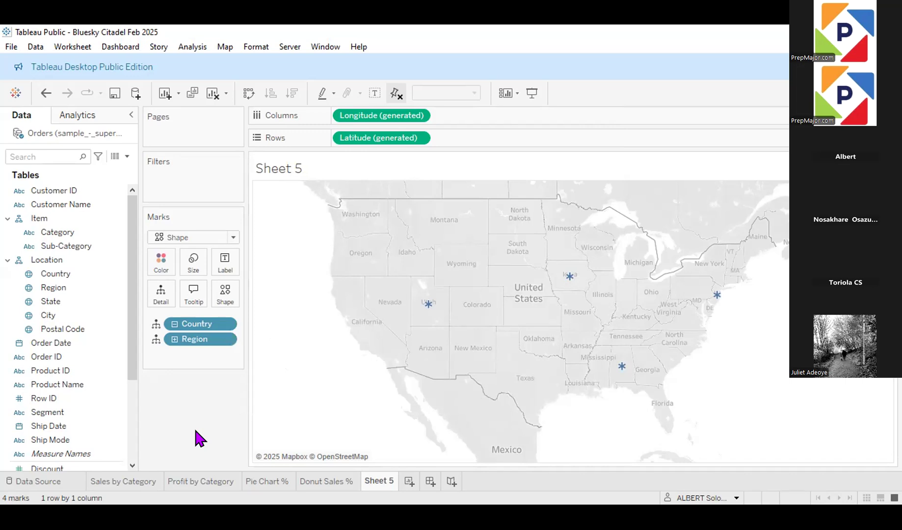
Step: Assign Quantity to the region marks' shape and remove it from the marks again
left_click_drag(129, 365, 133, 460)
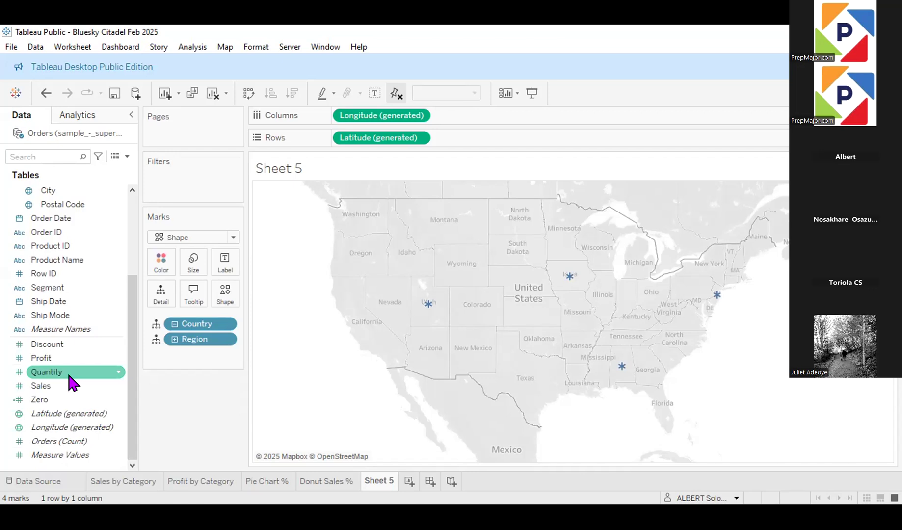
left_click_drag(62, 374, 225, 295)
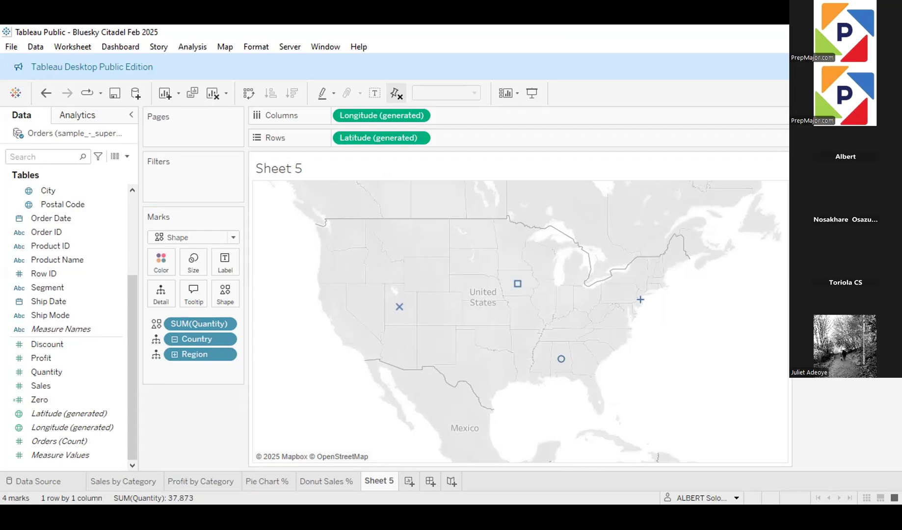
mouse_move(512, 286)
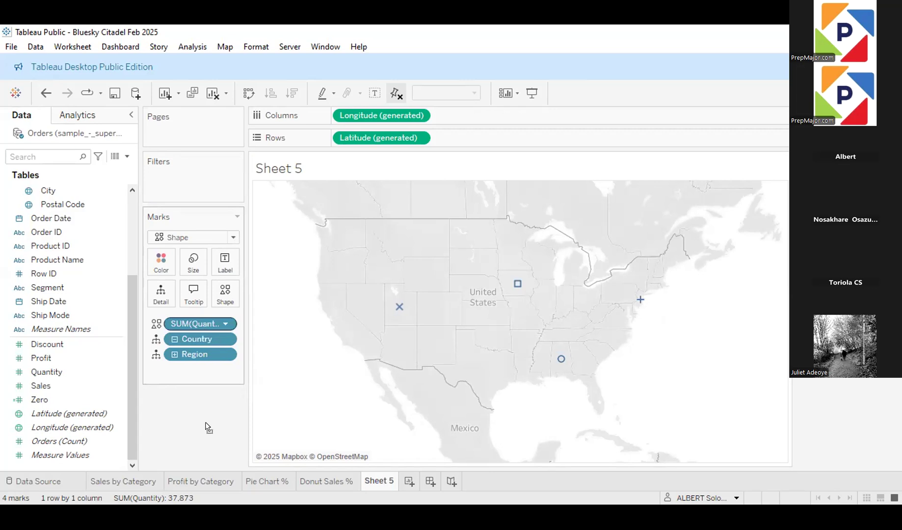
left_click_drag(206, 423, 195, 409)
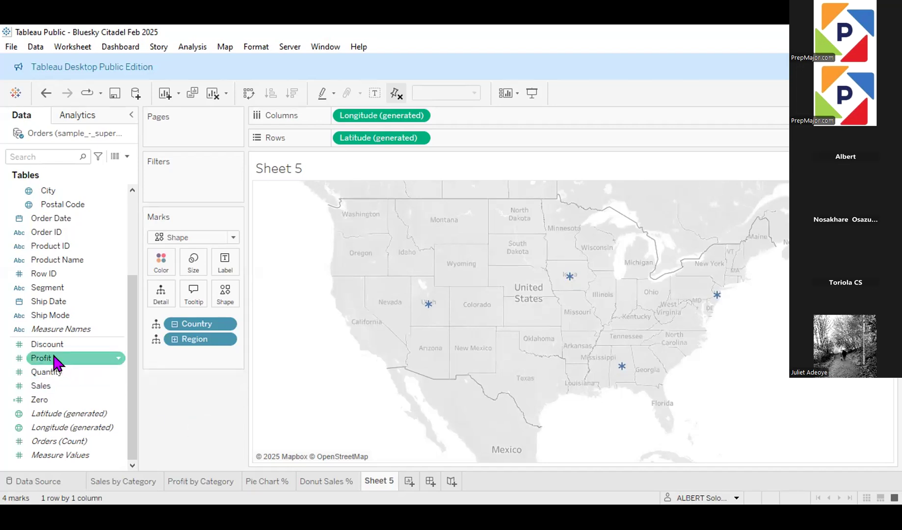
Step: Size the map's marks by Profit, expand the location hierarchy to State, and collapse it back to Region level
left_click_drag(54, 362, 196, 267)
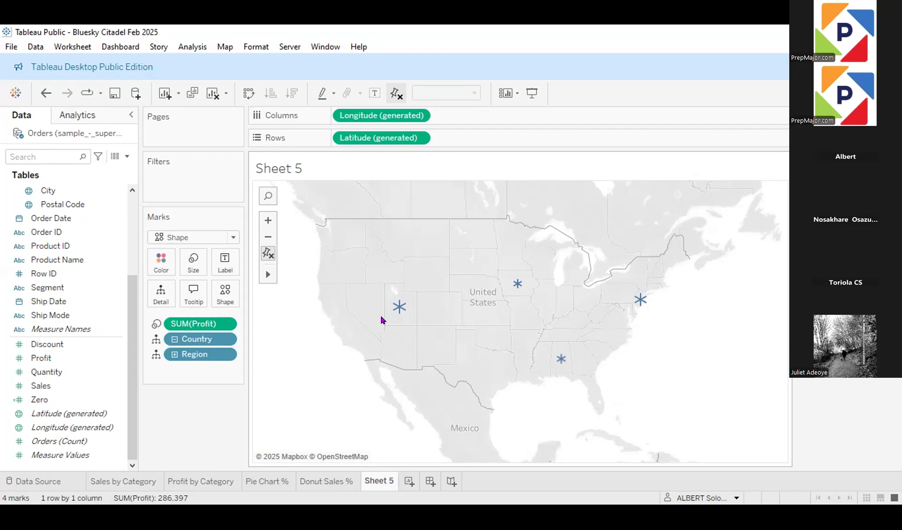
left_click(174, 354)
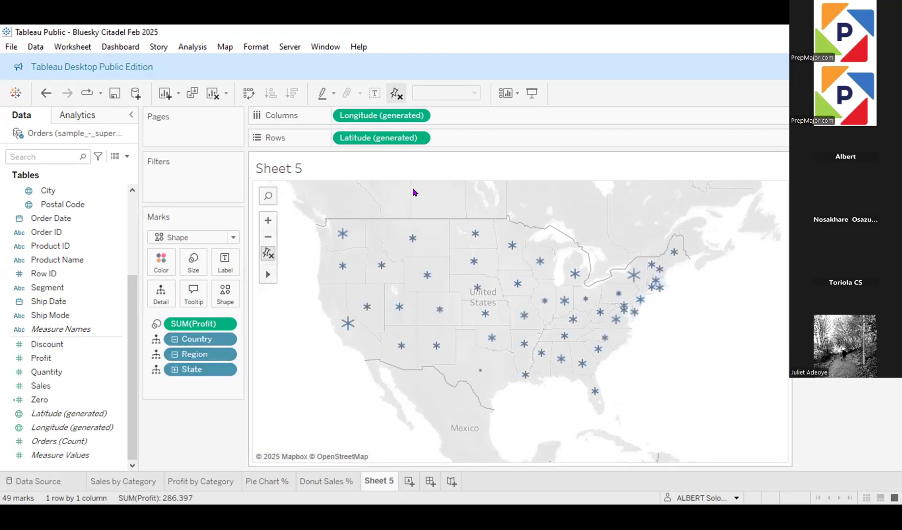
mouse_move(475, 309)
left_click(174, 354)
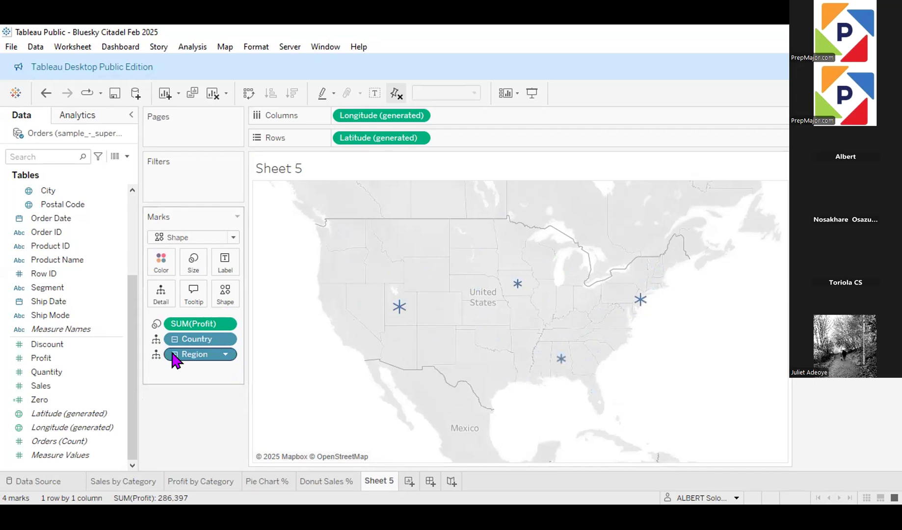
Step: Examine the profit of the West, East, South and Central region marks on the map
mouse_move(399, 307)
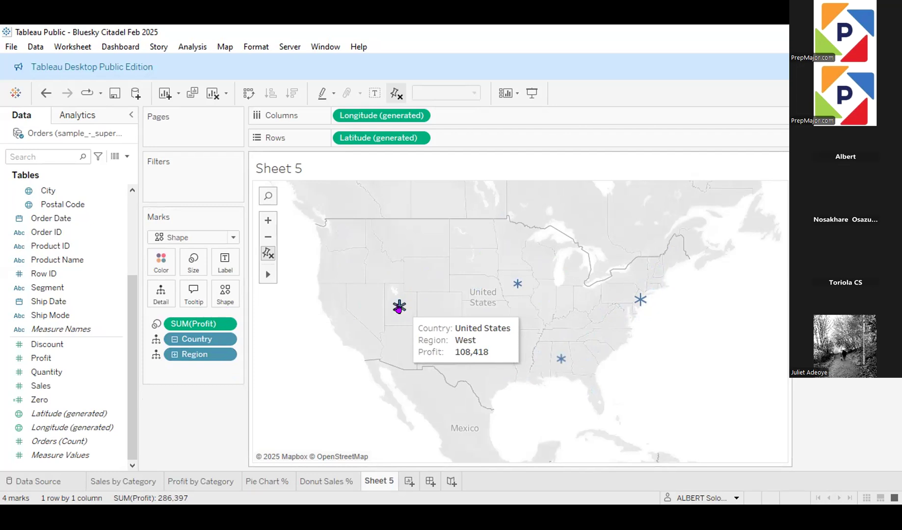
mouse_move(641, 299)
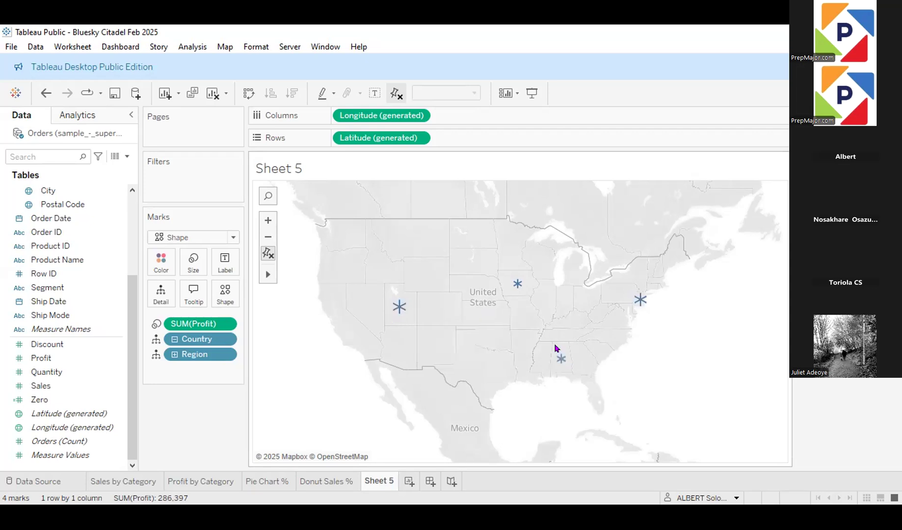
mouse_move(514, 287)
mouse_move(557, 358)
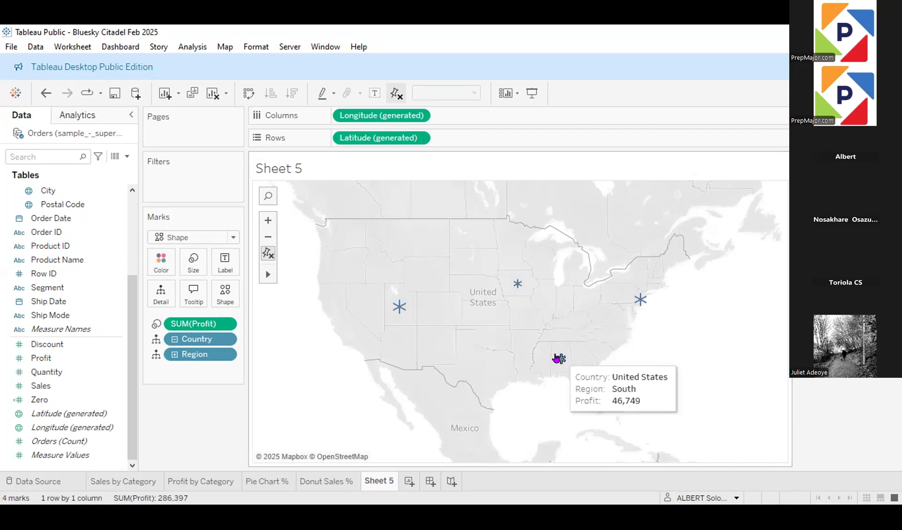
mouse_move(512, 278)
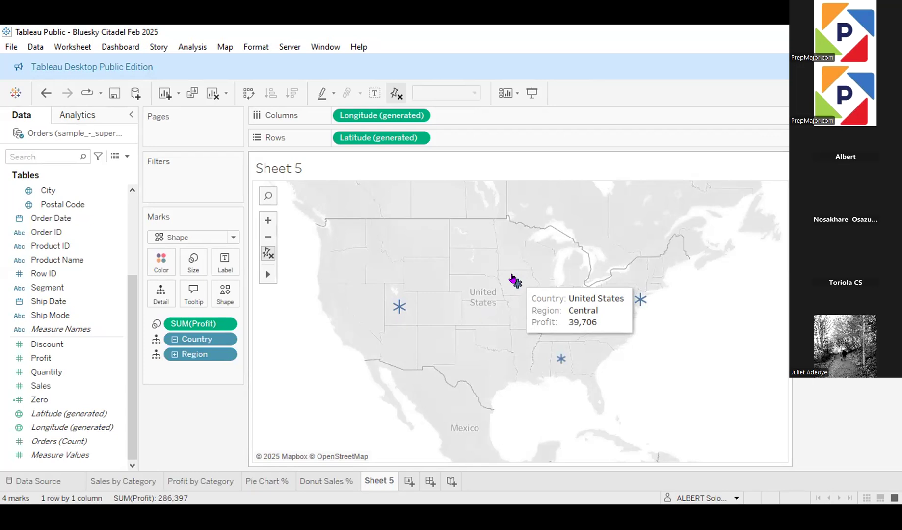
Step: Change the mark type from Shape to Map so the regions are filled, keeping Profit assigned to Size
left_click(233, 238)
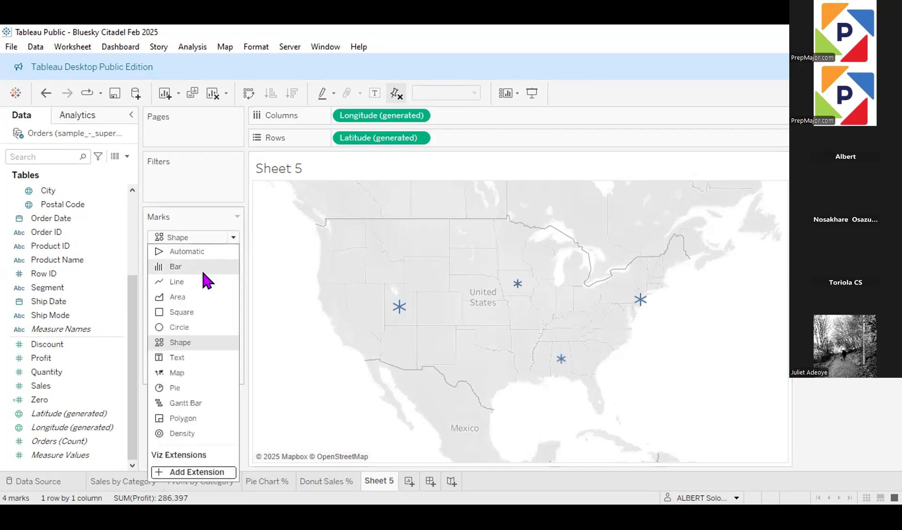
left_click(184, 374)
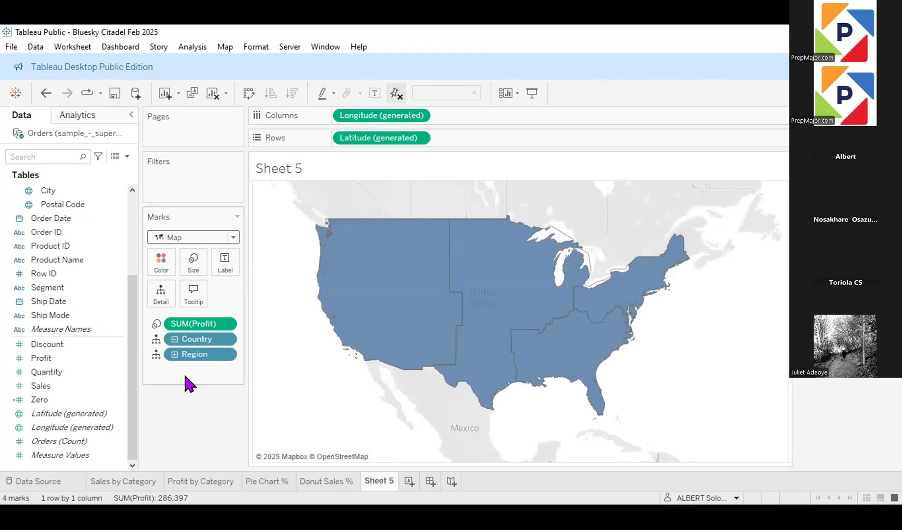
left_click(197, 329)
left_click_drag(198, 334, 187, 264)
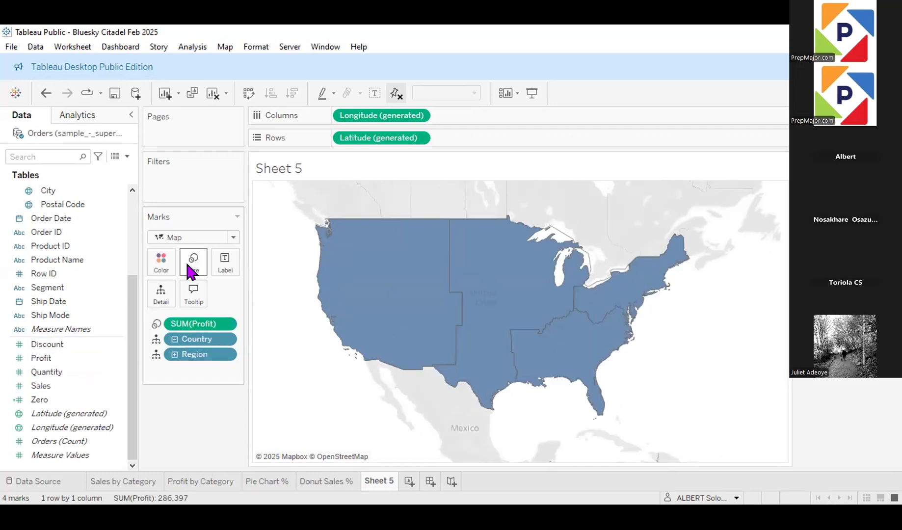
mouse_move(609, 309)
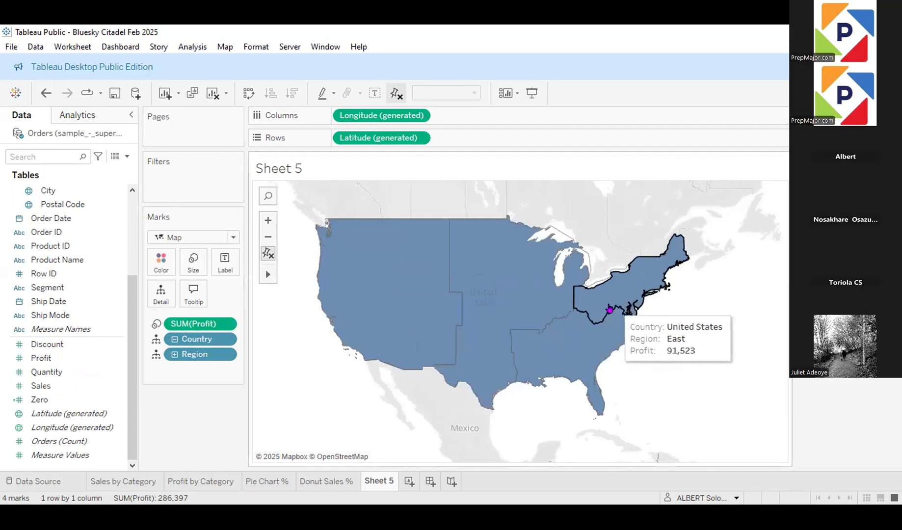
mouse_move(585, 349)
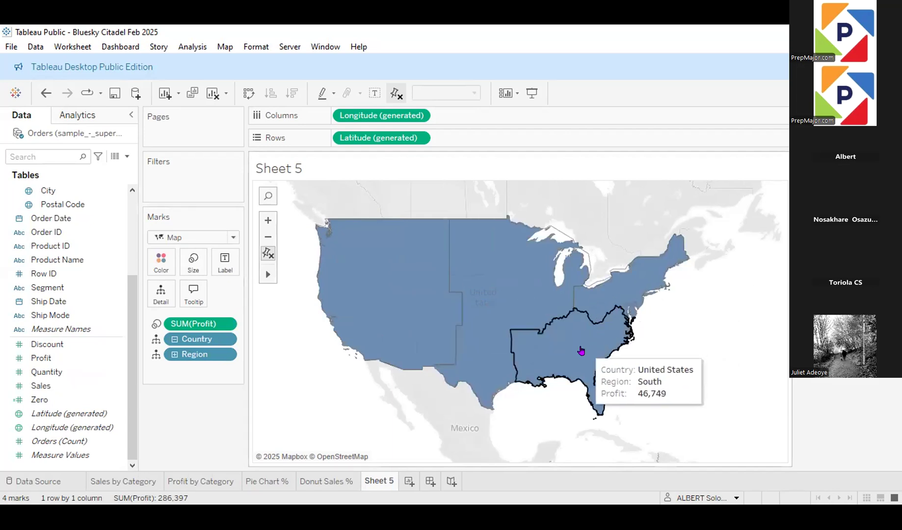
Step: Give the filled regions a white border and set their colour opacity to 100%
left_click(164, 267)
mouse_move(453, 334)
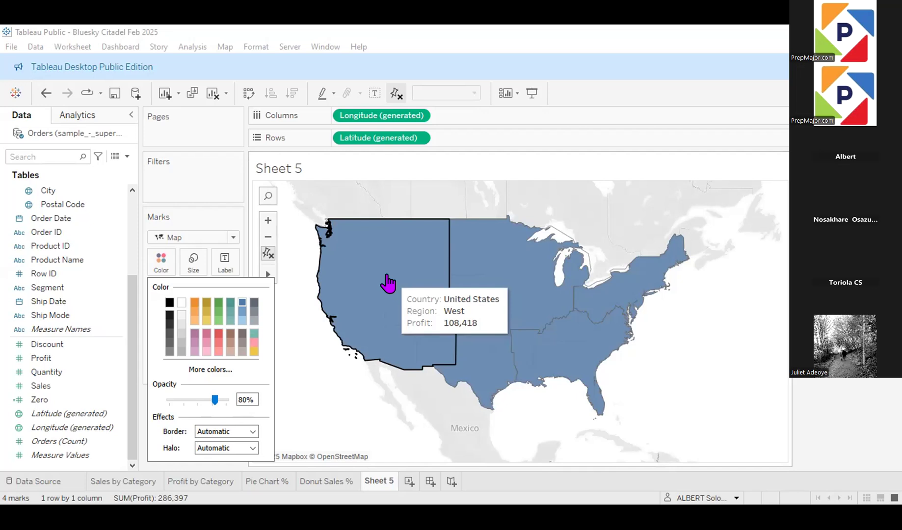
left_click(234, 432)
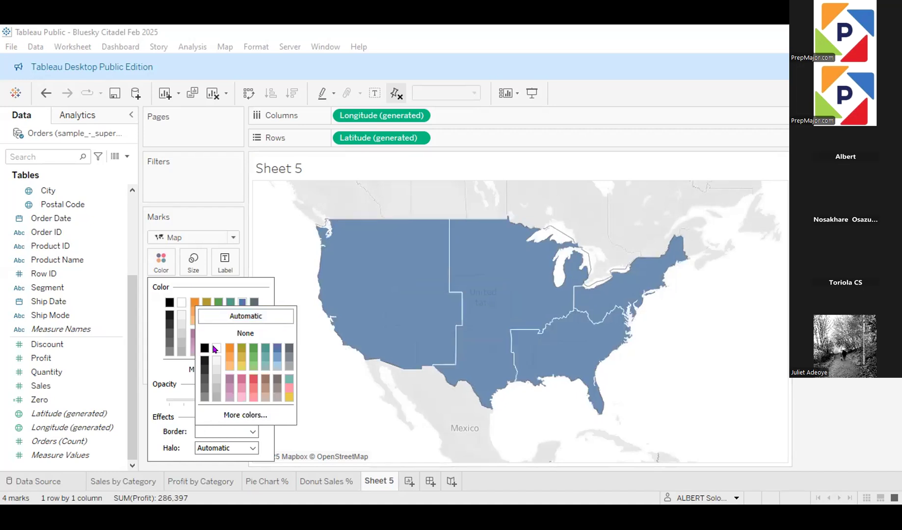
left_click(322, 421)
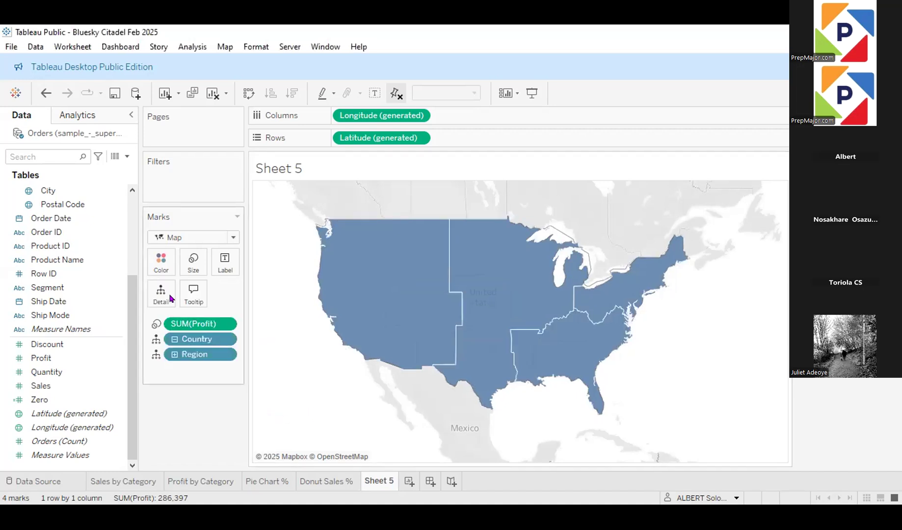
left_click(160, 266)
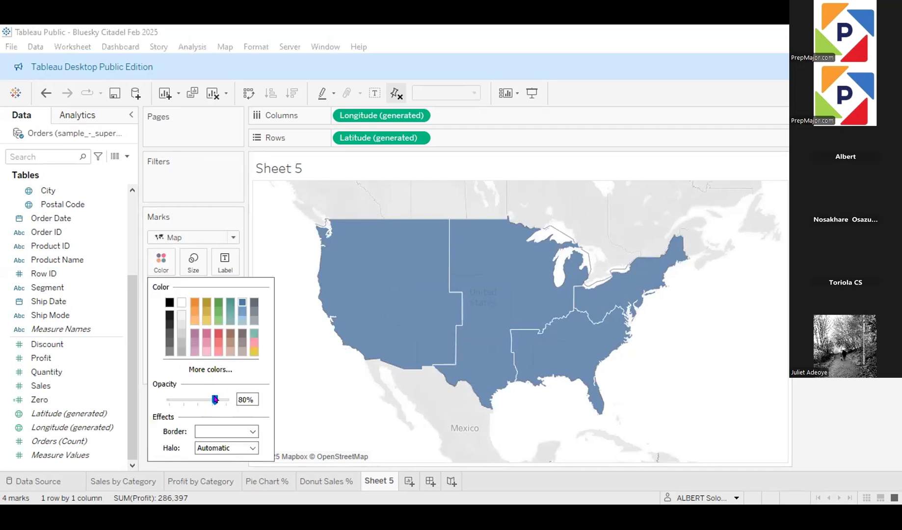
left_click_drag(214, 400, 226, 407)
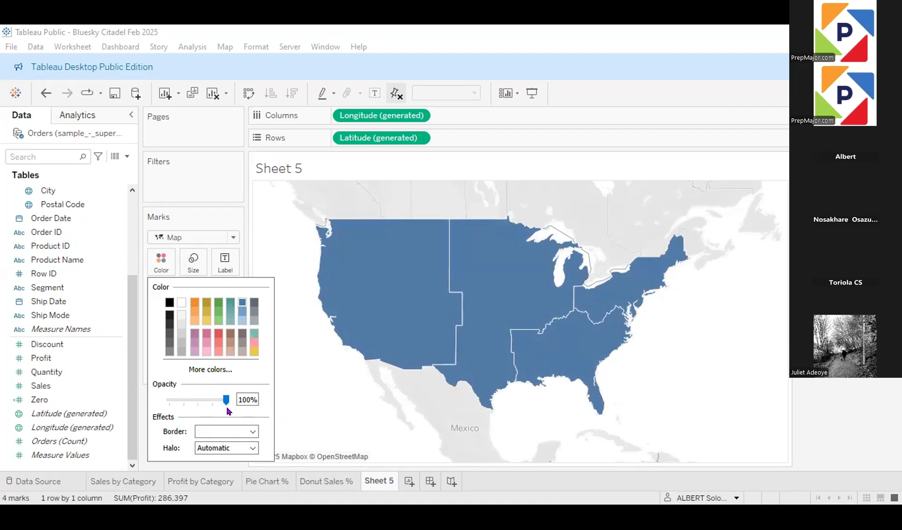
left_click(317, 410)
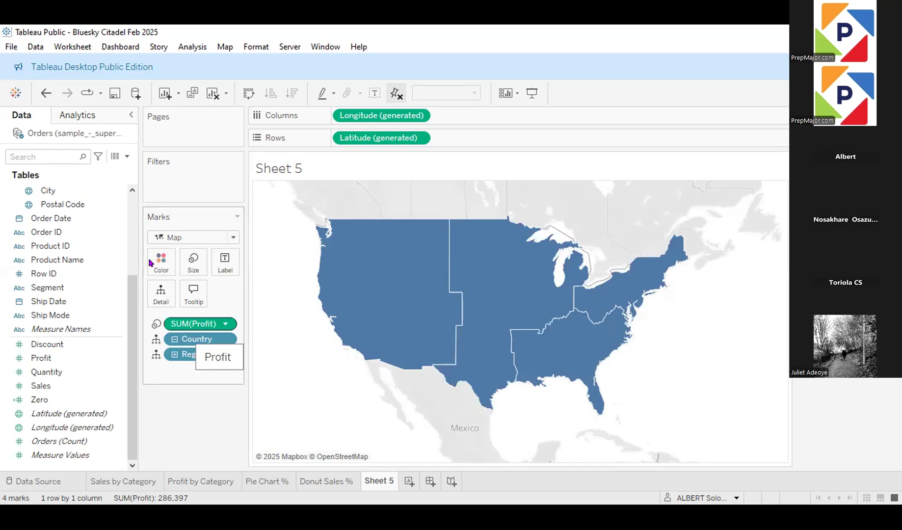
Step: Move Profit from Size to Color so that each region is shaded by its profit
left_click_drag(150, 261, 150, 261)
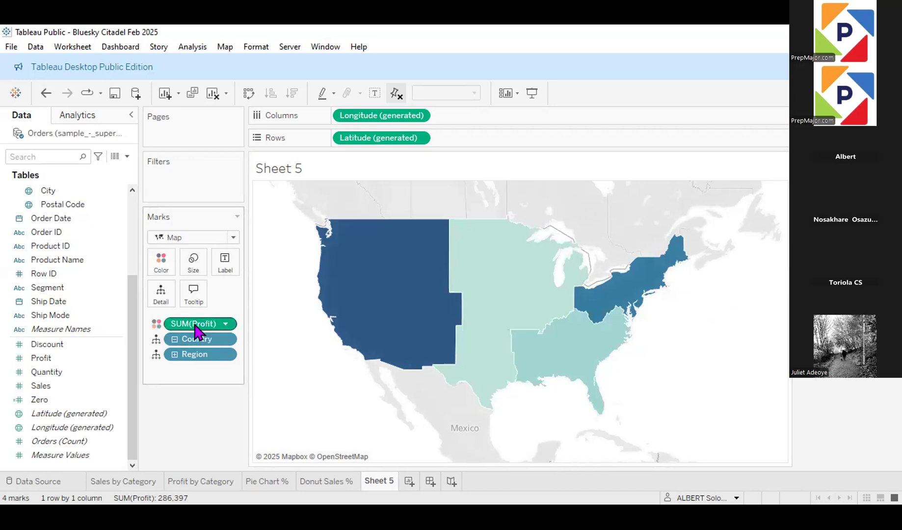
key("ctrl+z")
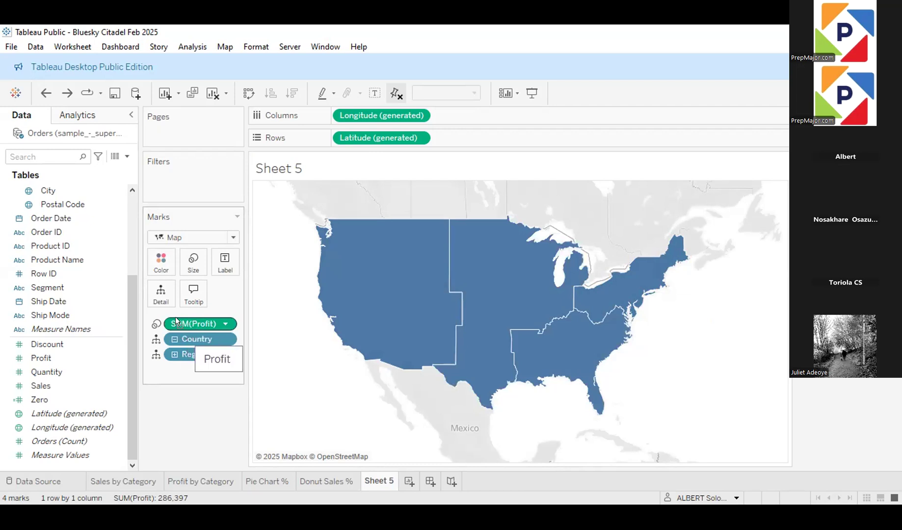
left_click_drag(237, 342, 156, 267)
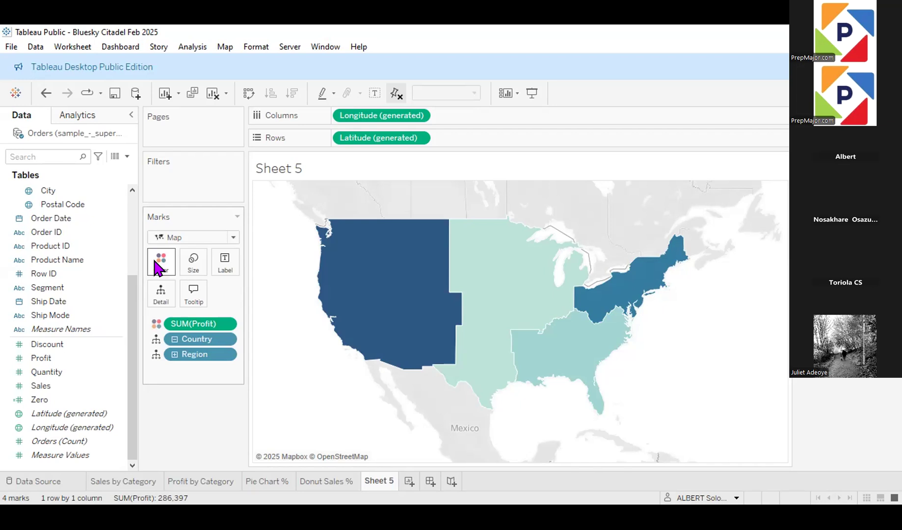
Step: Keep Profit assigned to Color and apply the Custom Diverging palette to the filled regions
left_click(156, 325)
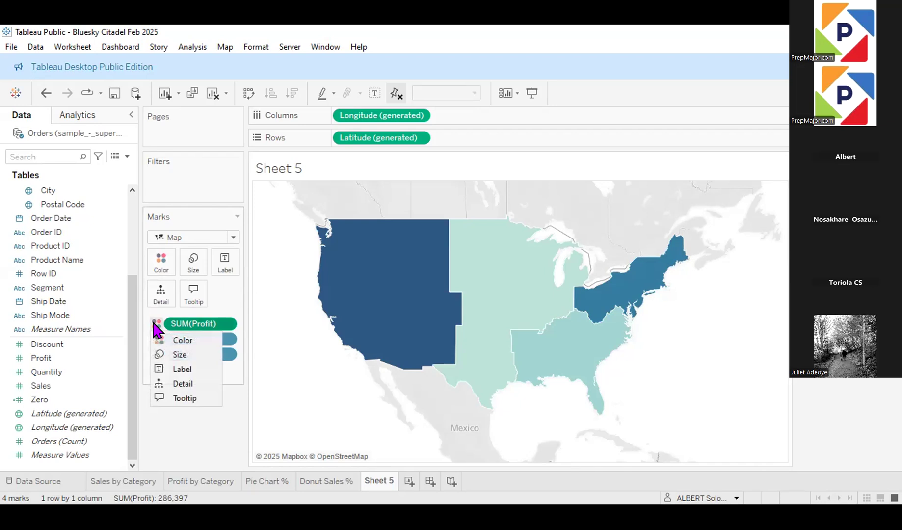
left_click(182, 341)
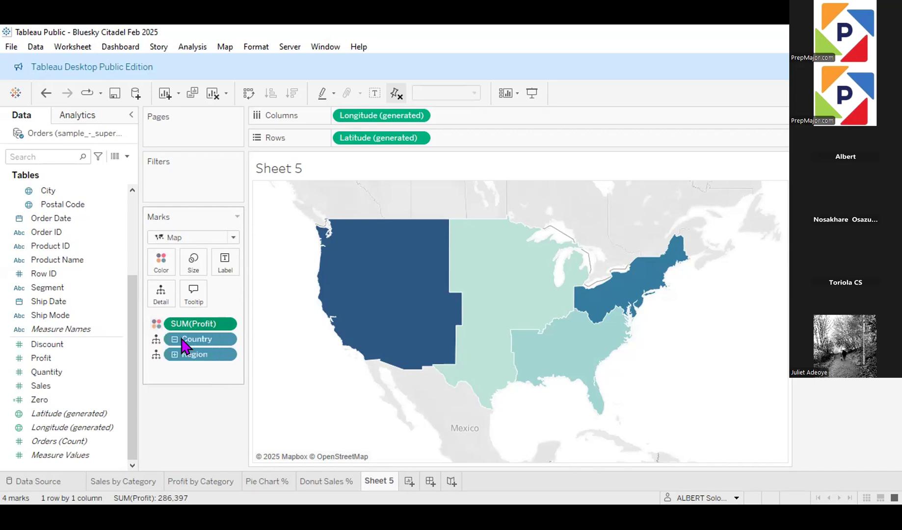
left_click(162, 269)
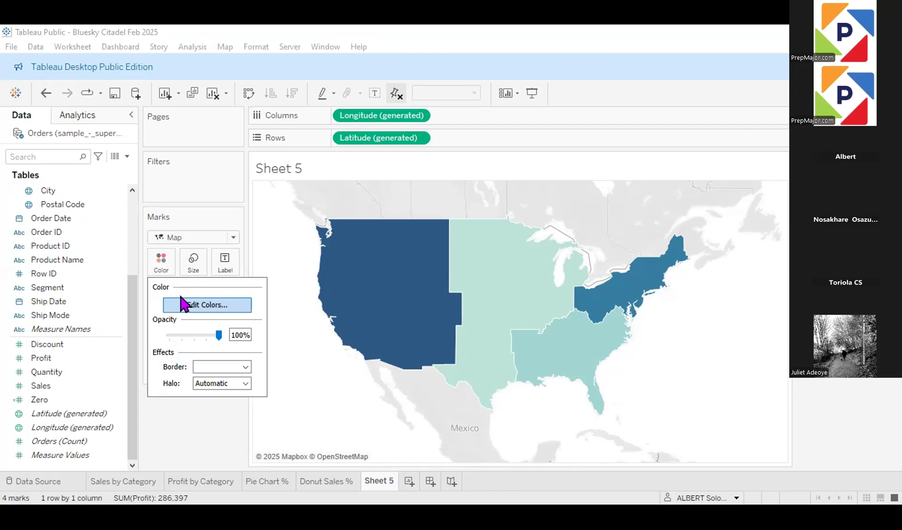
left_click(208, 310)
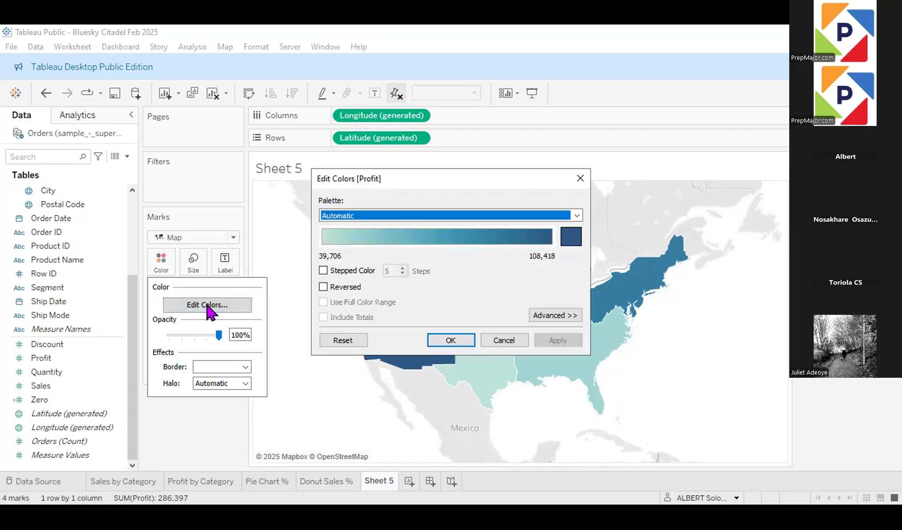
left_click(577, 215)
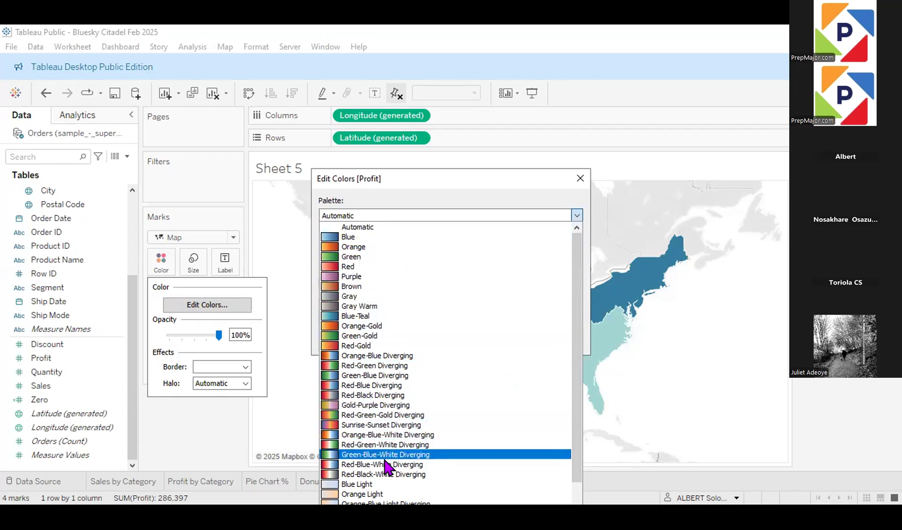
scroll(388, 469, "down", 1)
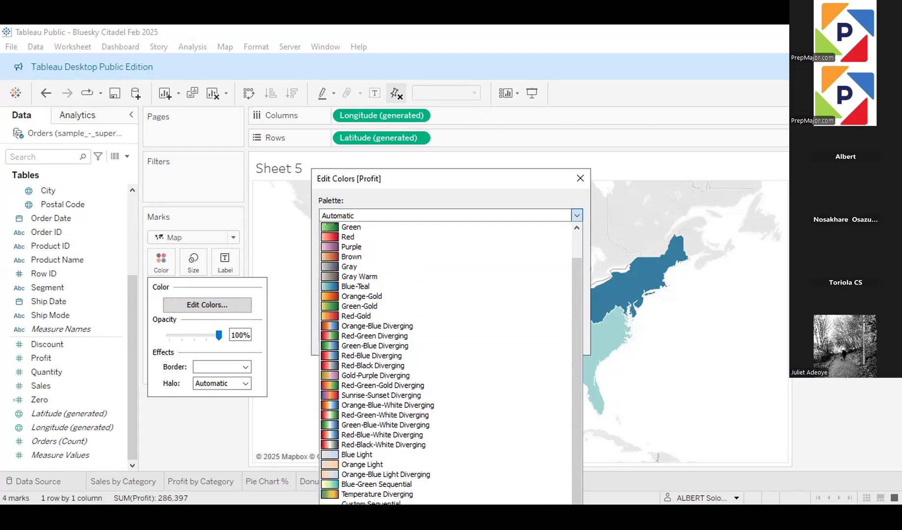
left_click(398, 513)
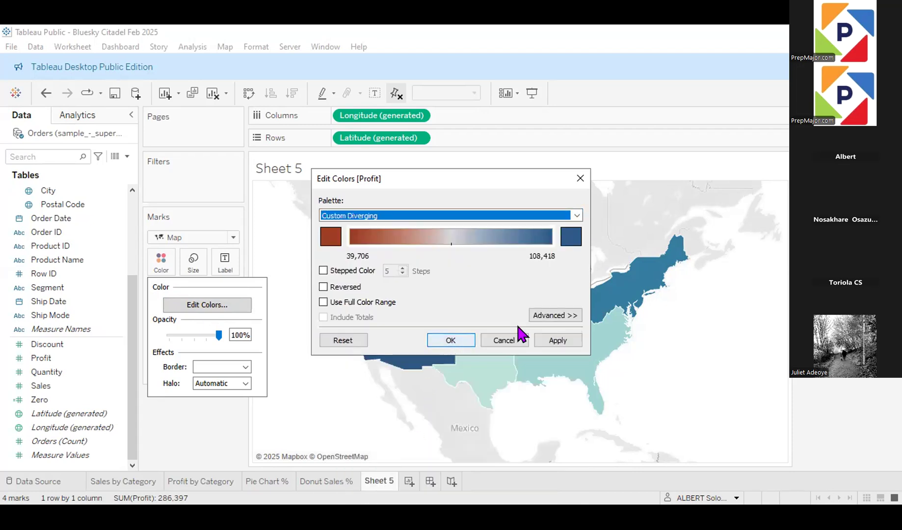
left_click(550, 337)
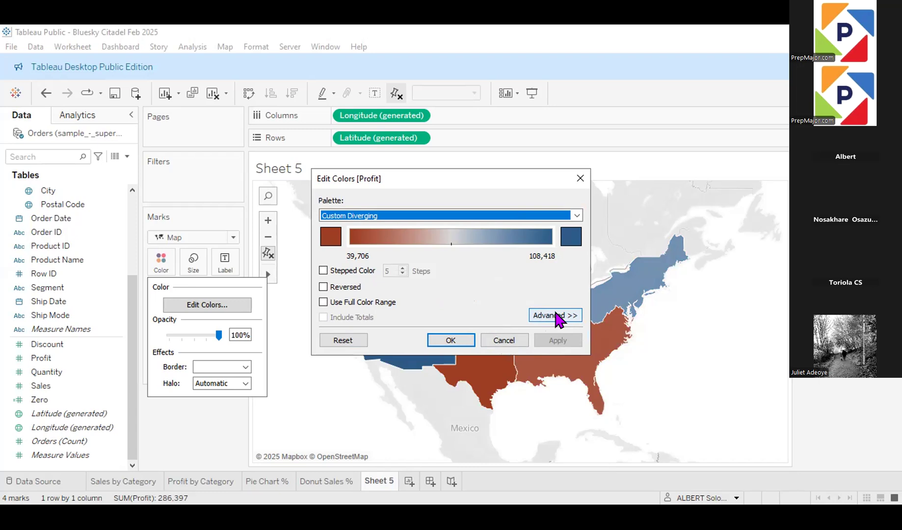
Step: Show the advanced colour options and set the palette's low-end colour to pure red, #ff0000
left_click(556, 314)
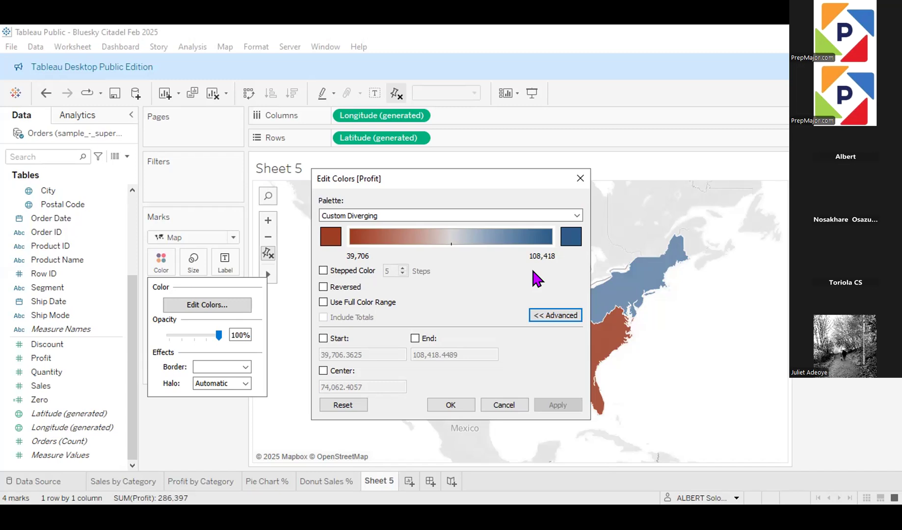
left_click(331, 237)
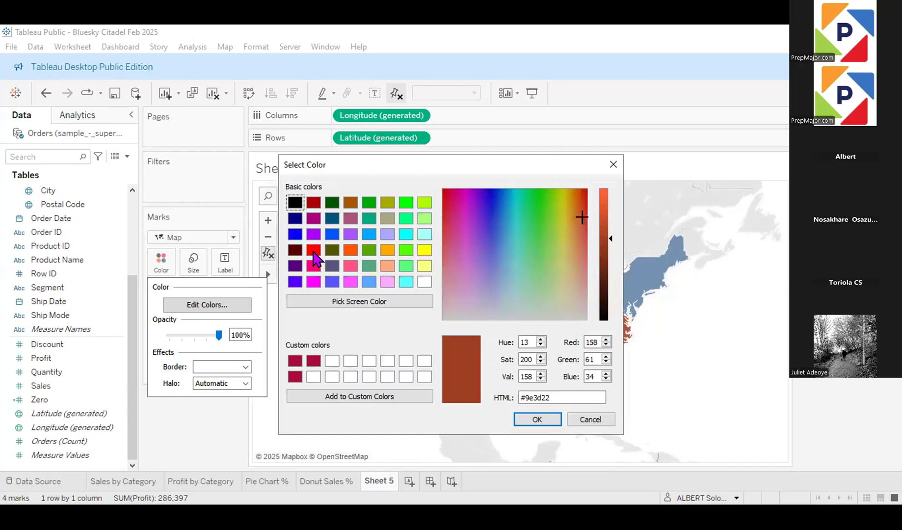
left_click(313, 252)
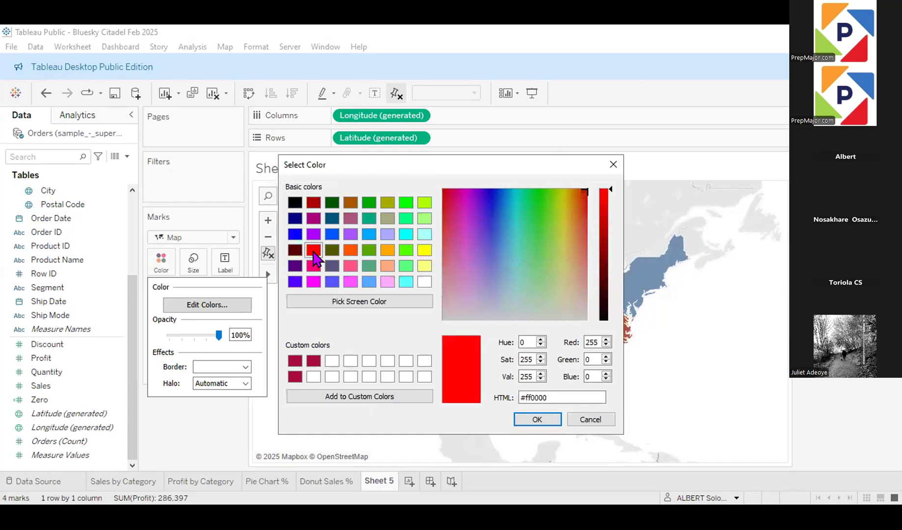
left_click(538, 418)
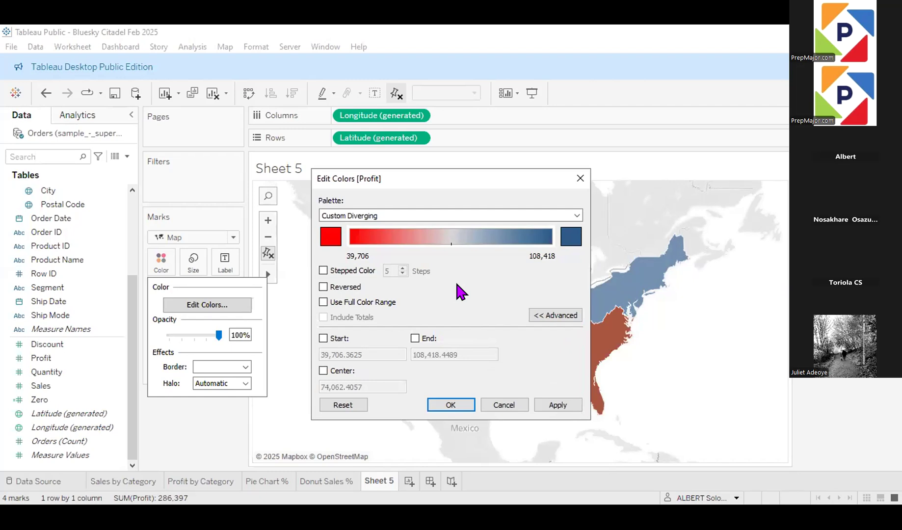
Step: Turn on stepped colour for the Profit palette and set it to 6 steps
left_click(323, 271)
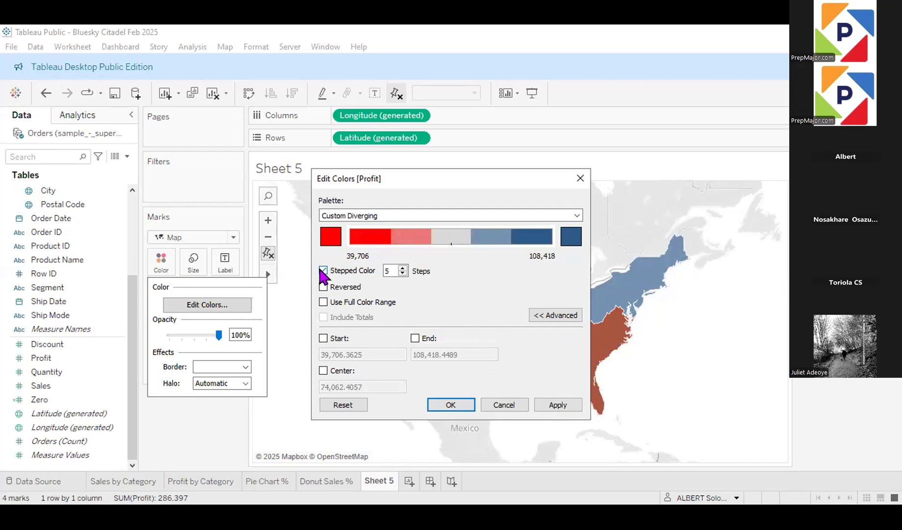
left_click(403, 273)
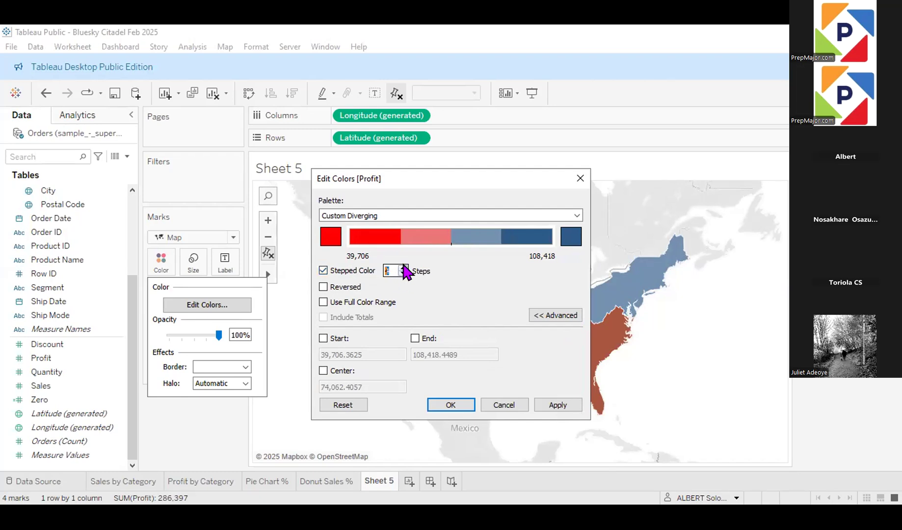
left_click(404, 268)
left_click(404, 268)
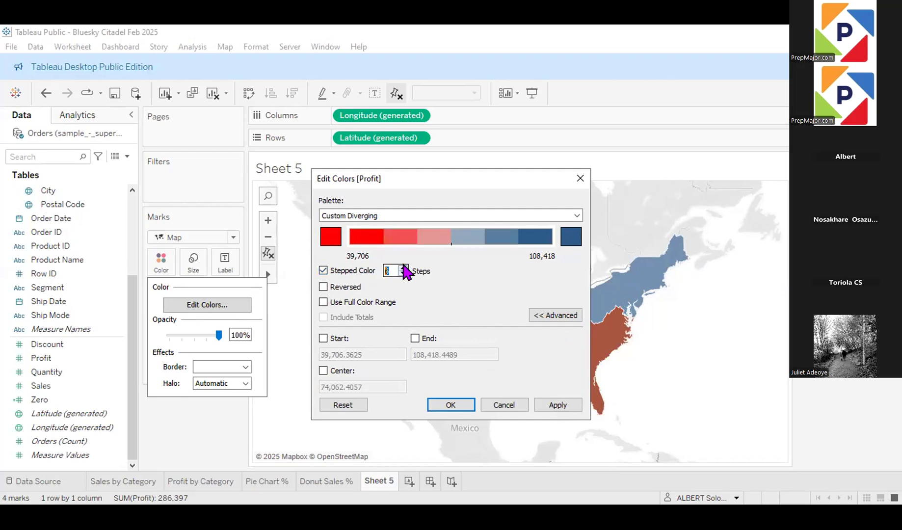
Step: Set the high-end colour of the Profit palette to pure blue, #0000ff
left_click(573, 242)
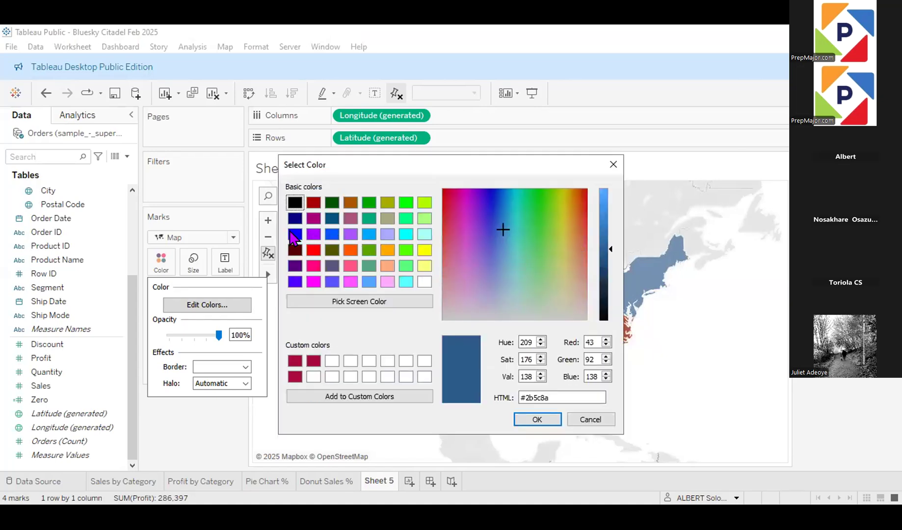
left_click(295, 235)
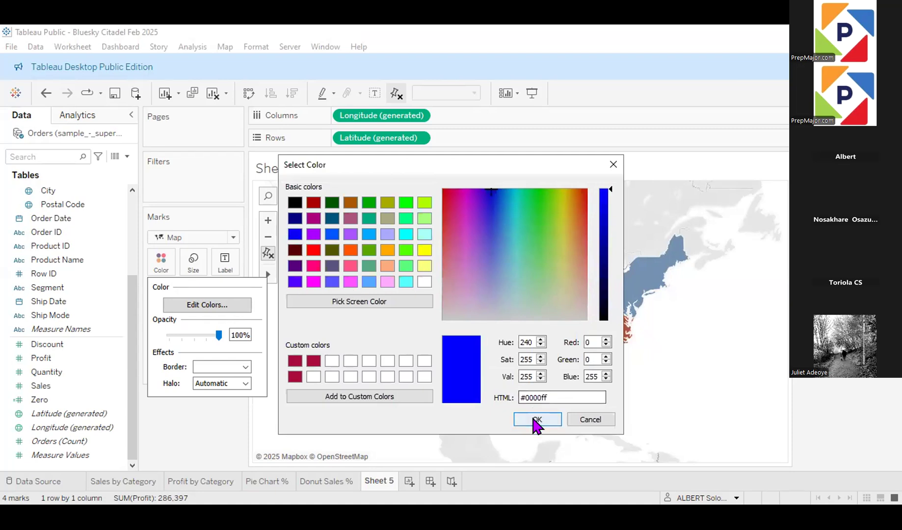
left_click(533, 418)
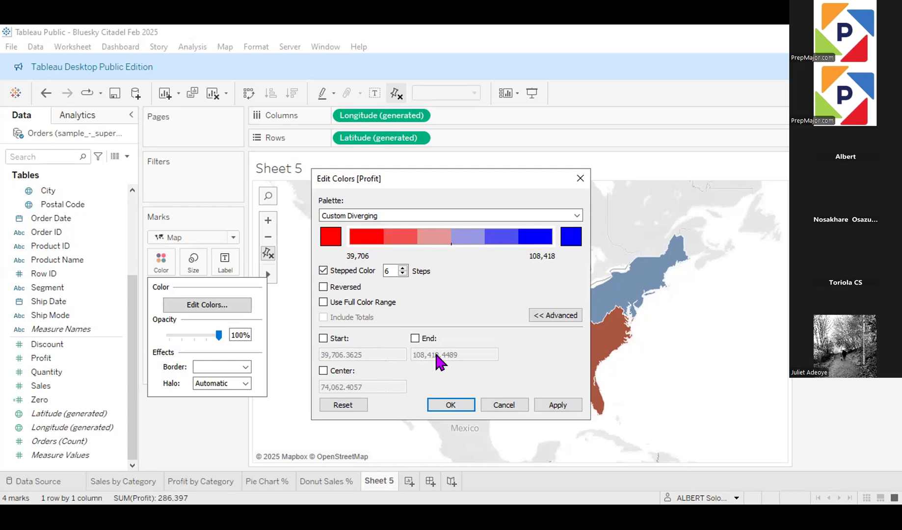
Step: Enable a custom center for the Profit colour range and set it to 0
left_click(323, 369)
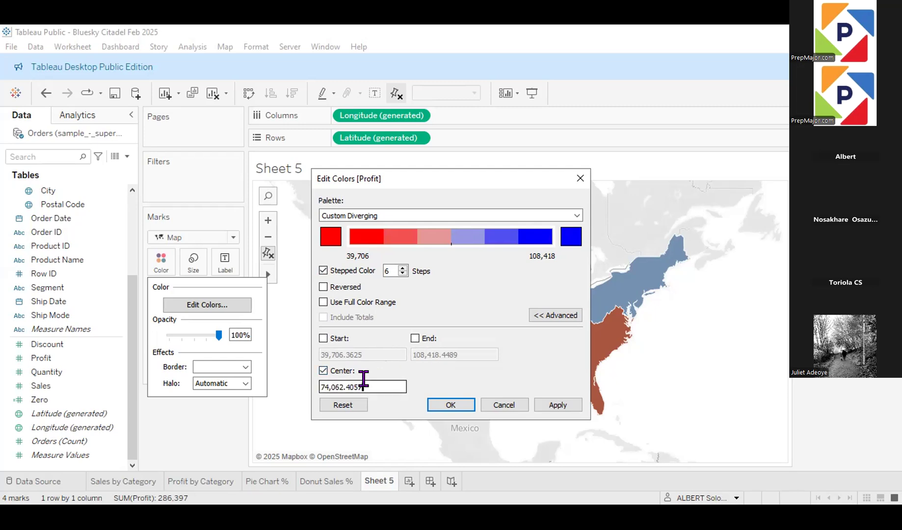
key("BackSpace")
key("BackSpace")
key("BackSpace")
key("BackSpace")
key("BackSpace")
key("BackSpace")
key("BackSpace")
key("BackSpace")
key("BackSpace")
key("BackSpace")
key("BackSpace")
type("0")
Step: Enable a custom start for the Profit colour range, set it to 20000, and apply the colour settings to the map
left_click(324, 339)
left_click(356, 353)
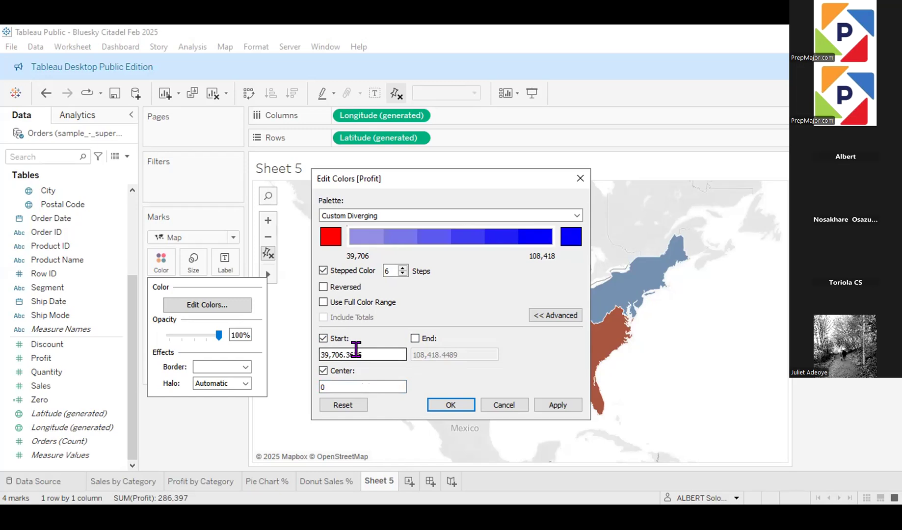
key("BackSpace")
key("BackSpace")
key("BackSpace")
key("BackSpace")
key("BackSpace")
key("BackSpace")
key("BackSpace")
key("BackSpace")
key("BackSpace")
key("BackSpace")
key("BackSpace")
type("2000")
key("BackSpace")
key("BackSpace")
type("000")
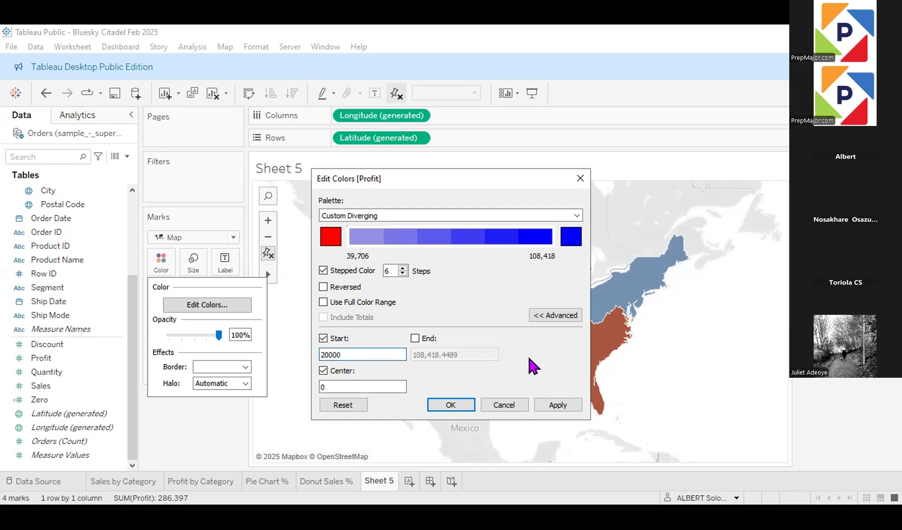
left_click(561, 406)
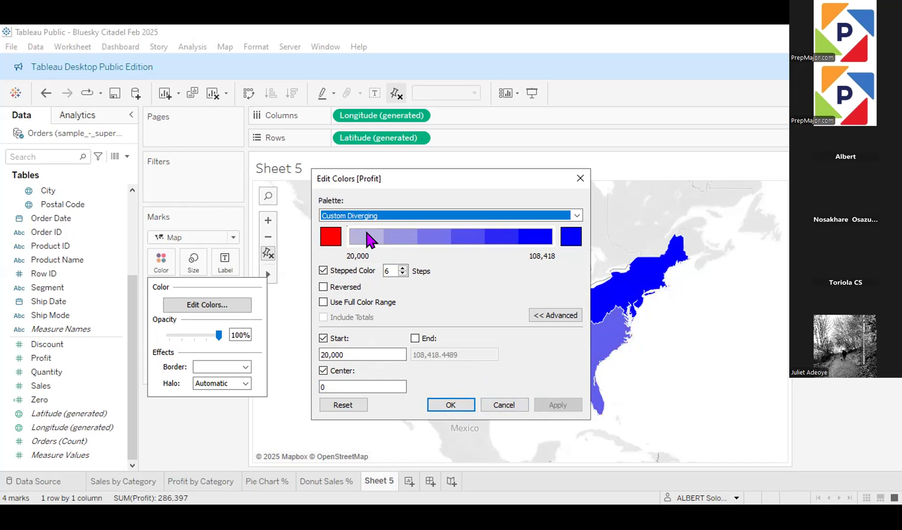
left_click(450, 405)
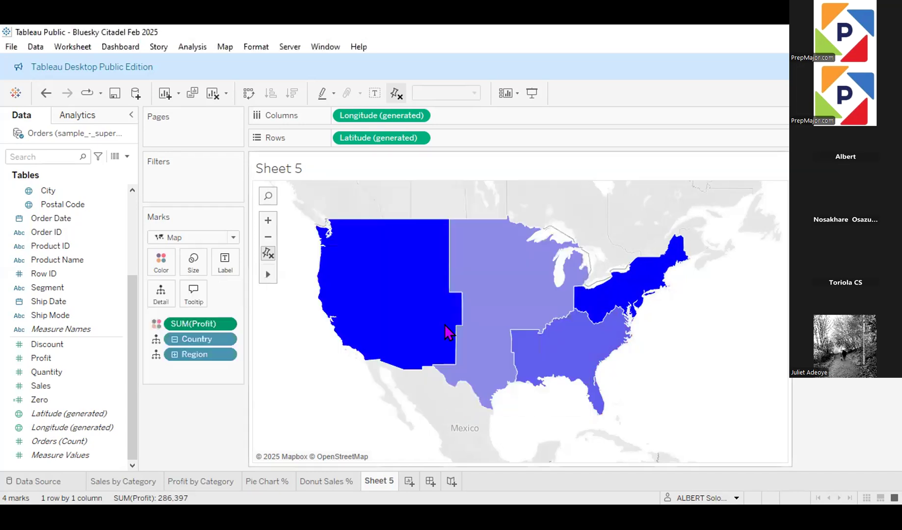
Step: Drill the map down from Region to State and inspect the profit of individual states such as Ohio, Colorado and Arizona
left_click(174, 354)
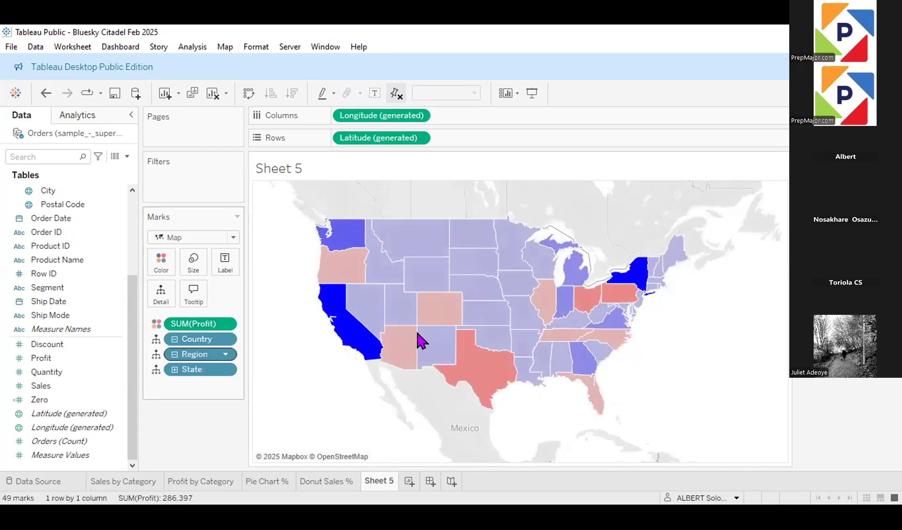
mouse_move(471, 339)
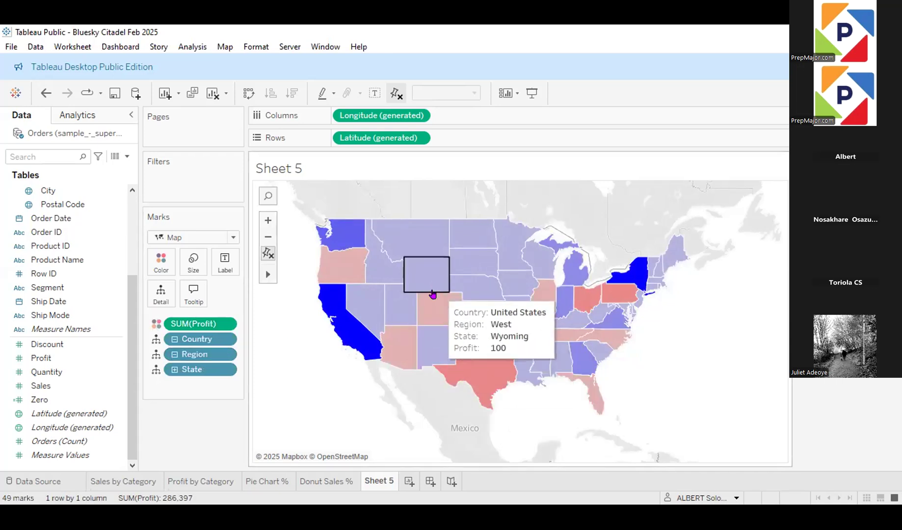
mouse_move(394, 330)
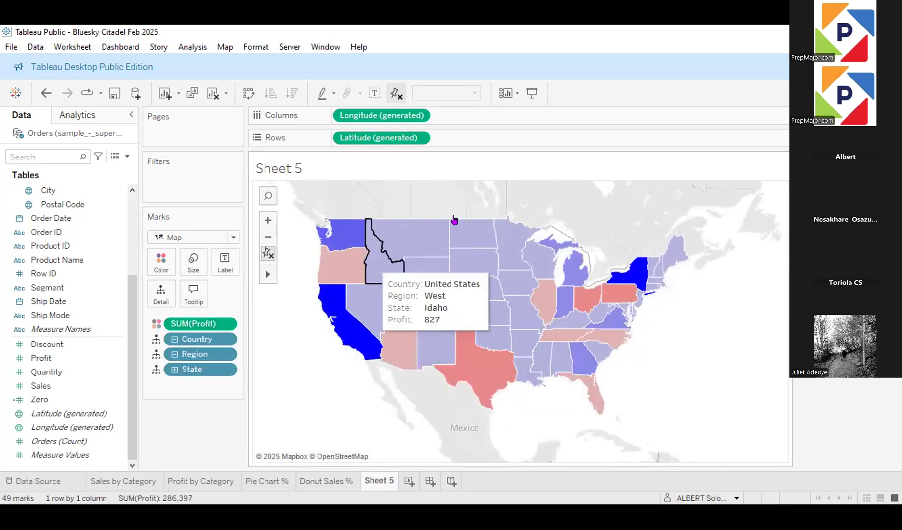
mouse_move(607, 303)
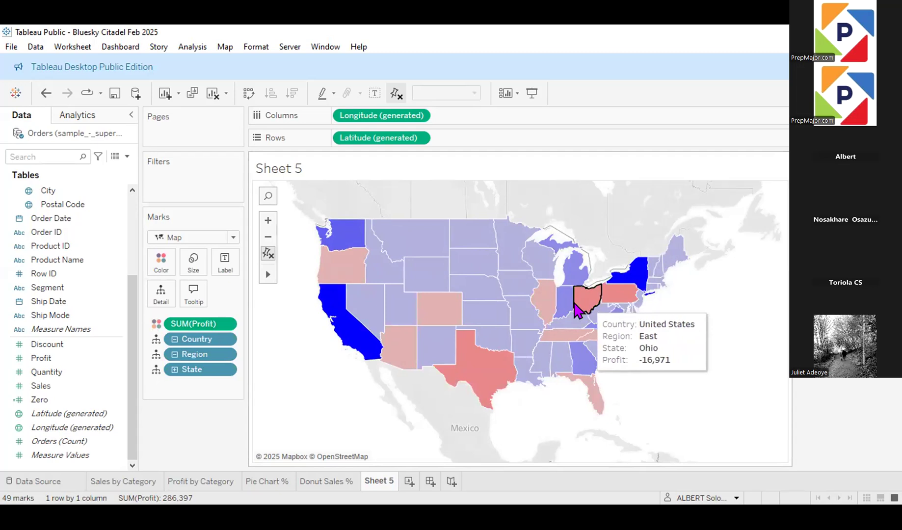
mouse_move(546, 305)
mouse_move(437, 317)
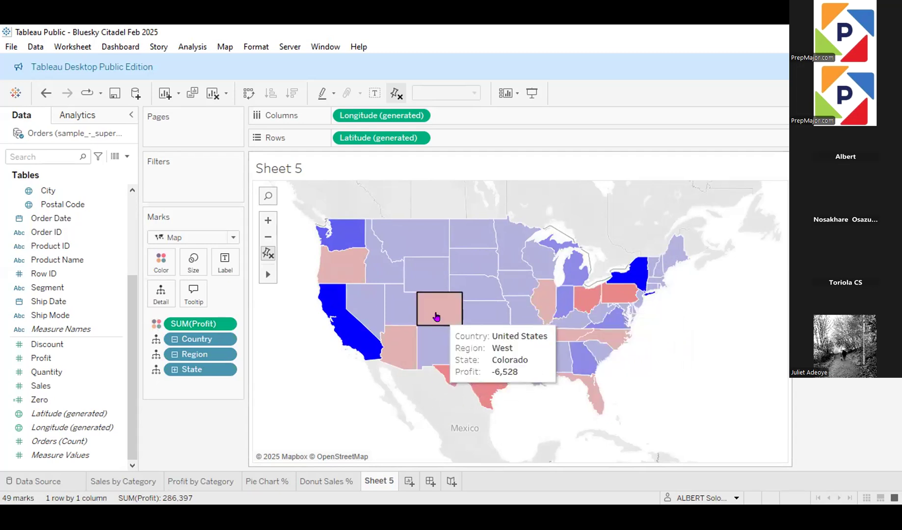
mouse_move(408, 346)
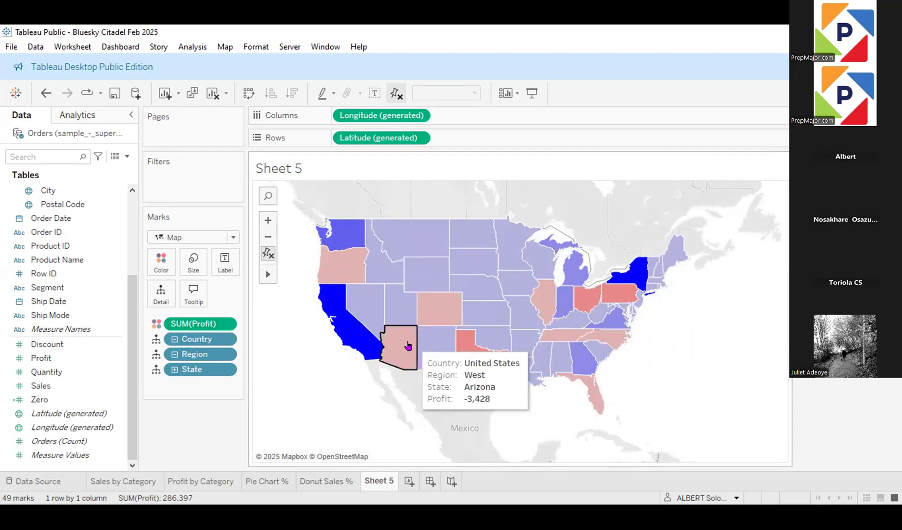
mouse_move(342, 263)
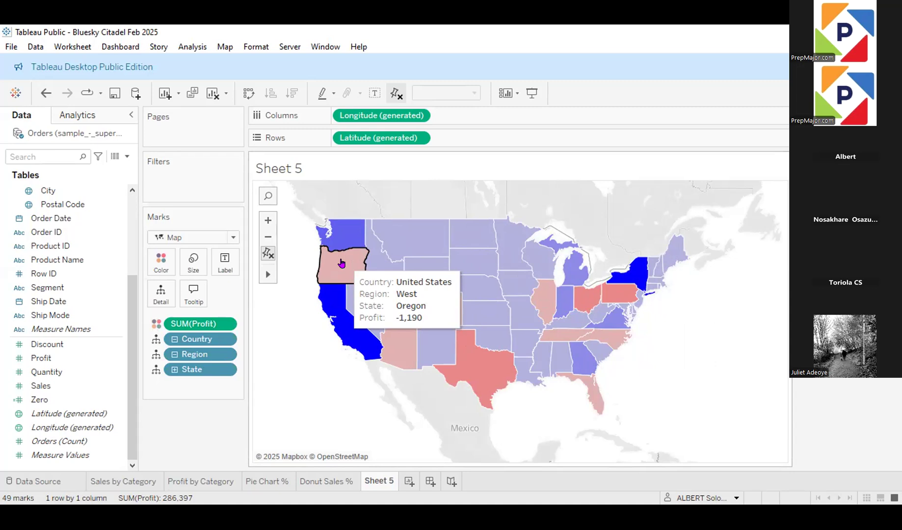
Step: Edit the Profit colours again and apply a start value of -2000 to the colour range
left_click(161, 271)
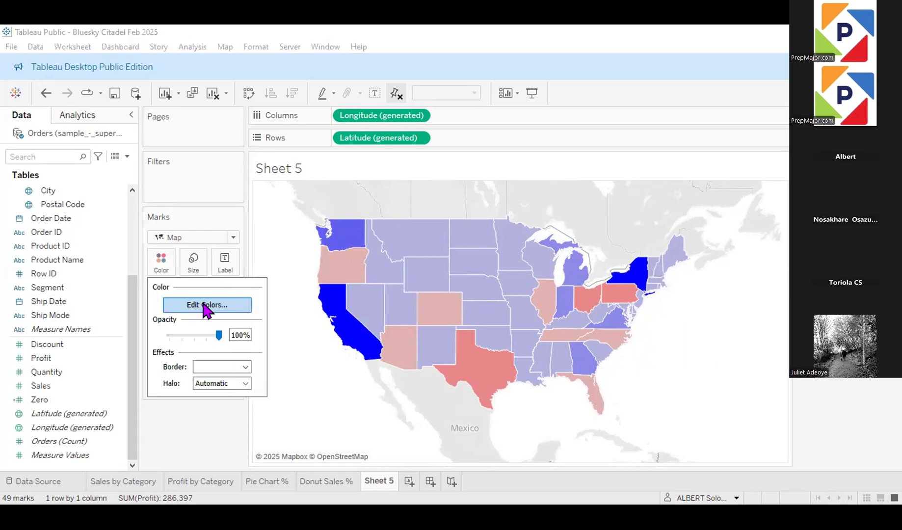
left_click(203, 303)
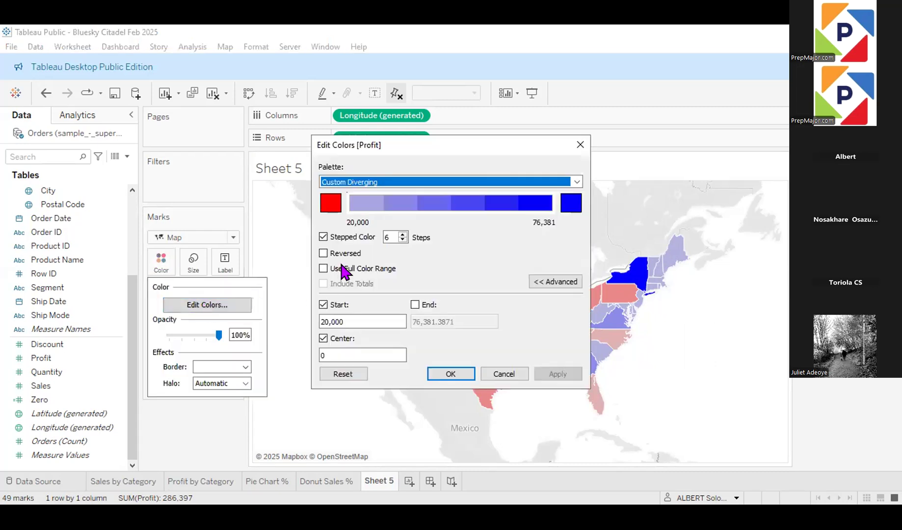
left_click(346, 319)
key("BackSpace")
key("BackSpace")
key("BackSpace")
key("BackSpace")
key("BackSpace")
key("BackSpace")
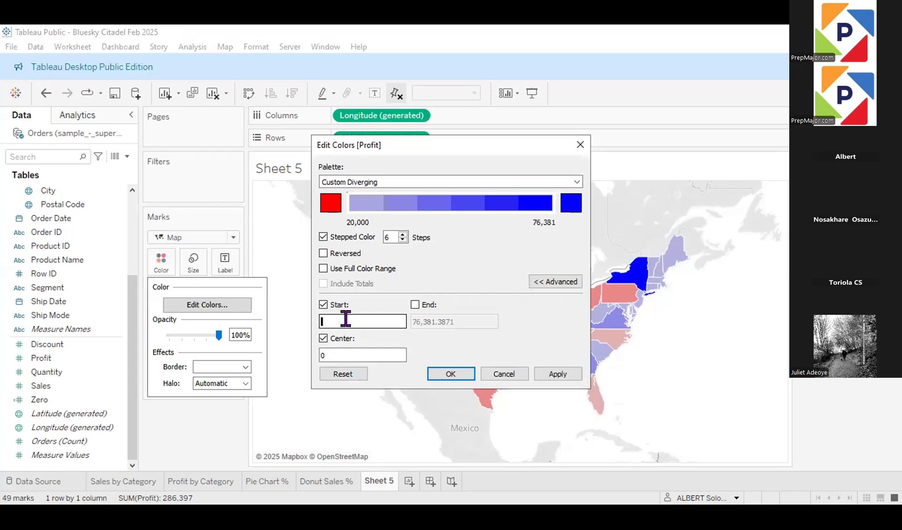
type("-2000")
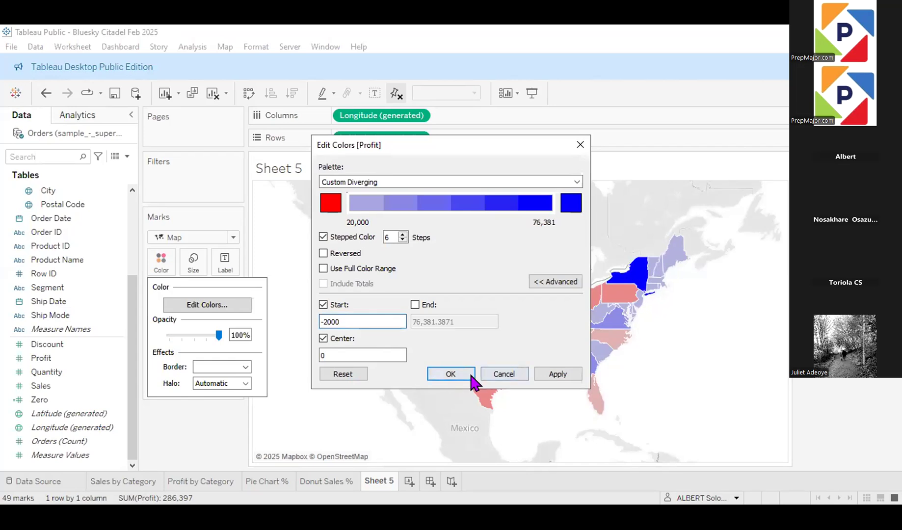
left_click(554, 374)
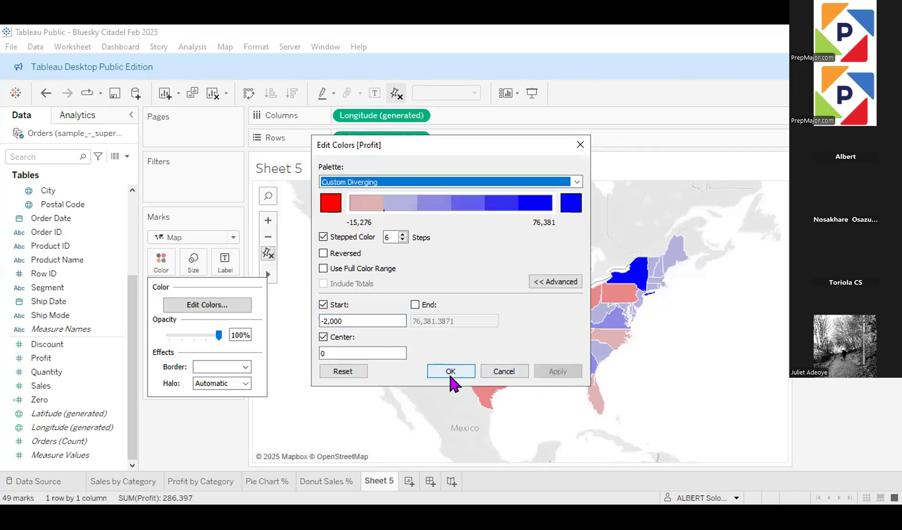
Step: Accept the Profit colour settings and roll the map up from State to Region
left_click(456, 367)
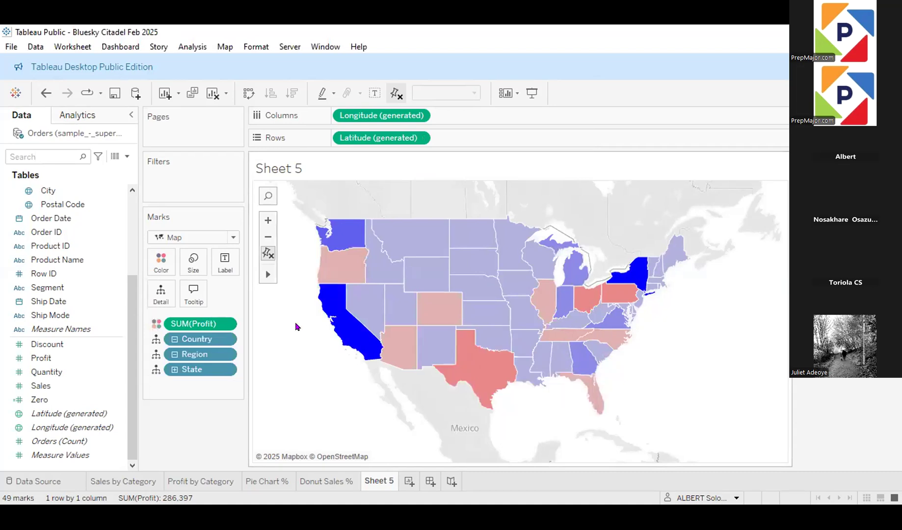
left_click(174, 354)
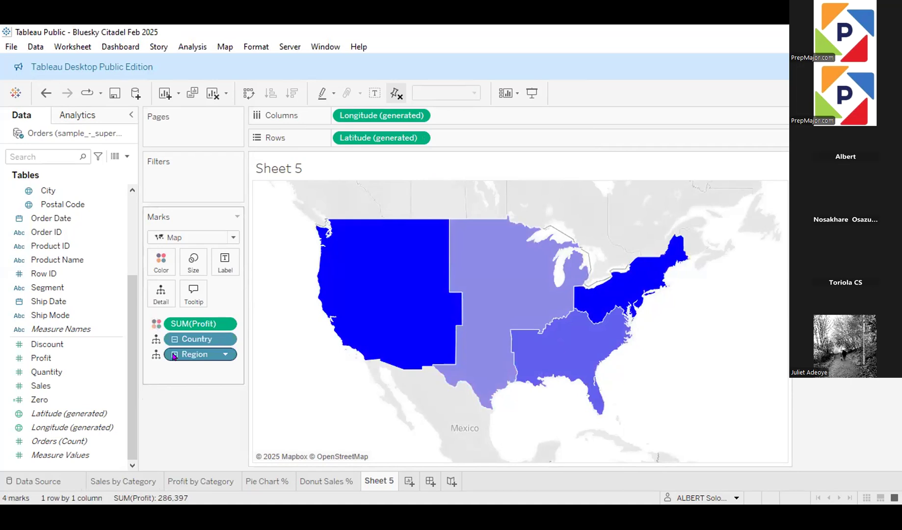
Step: Edit the Profit colours again, set the start of the colour range to 39000, and apply it to the regional map
left_click(161, 266)
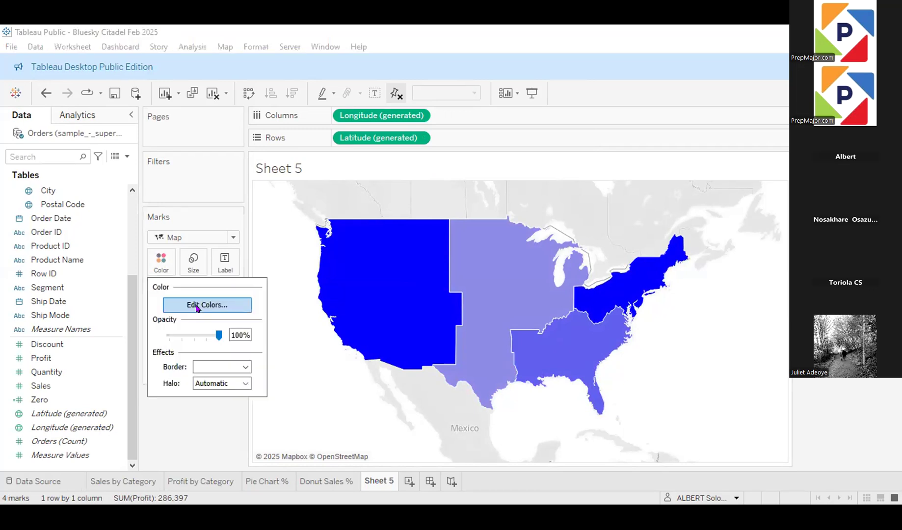
left_click(206, 304)
left_click(353, 318)
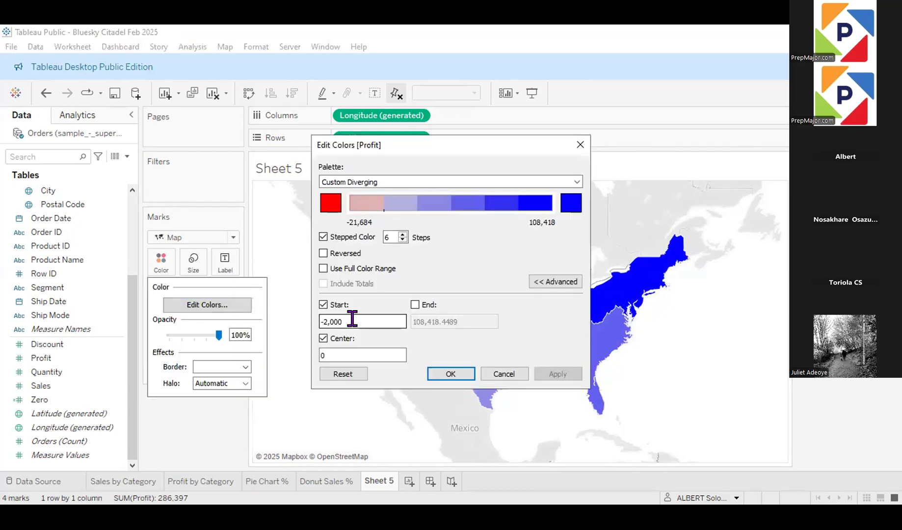
key("BackSpace")
key("BackSpace")
key("BackSpace")
key("BackSpace")
key("BackSpace")
key("BackSpace")
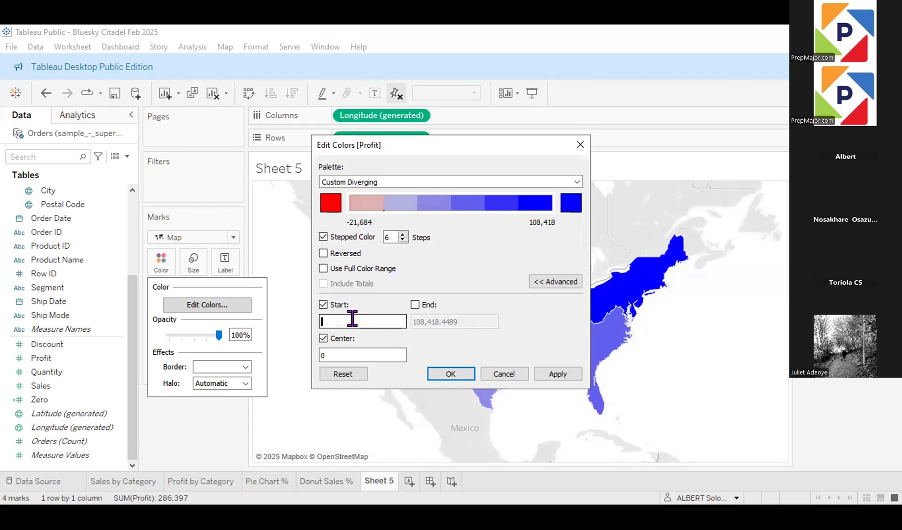
type("39000")
left_click(560, 375)
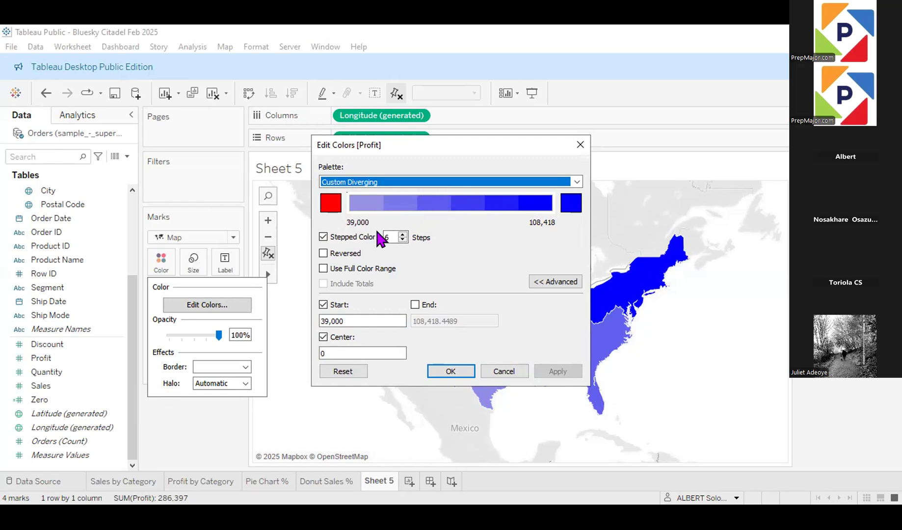
Step: Try seven colour steps for Profit, return to six steps, and accept the colour settings
left_click(402, 234)
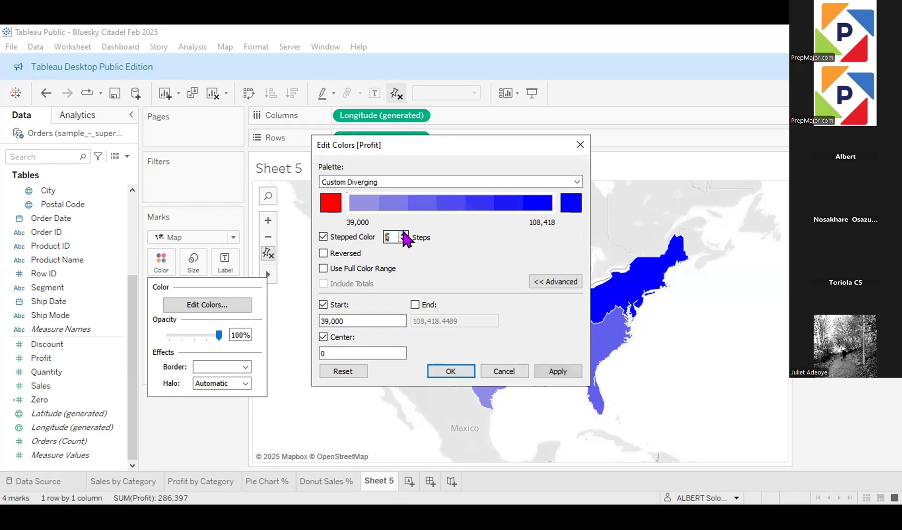
left_click(403, 240)
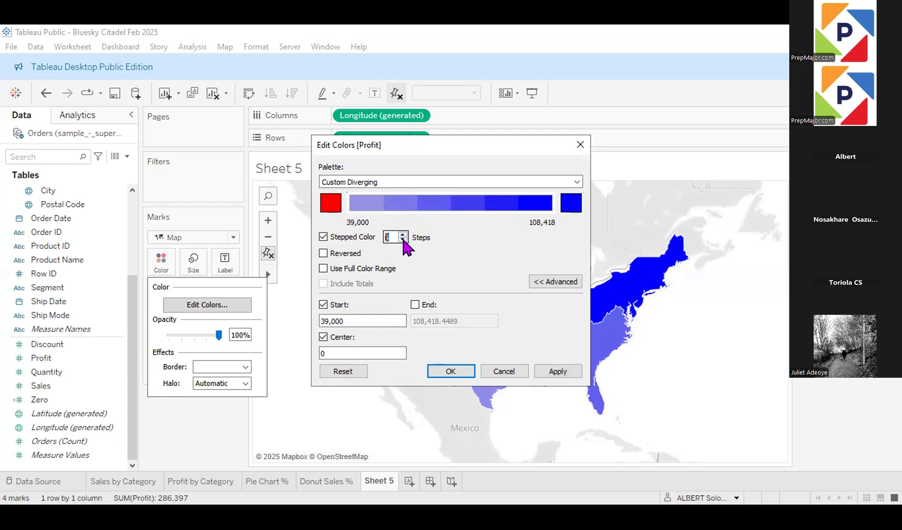
left_click(572, 369)
left_click(450, 371)
Step: Drill the map down to State, check the City level, return to State, and inspect the profit of Texas and Colorado
left_click(174, 355)
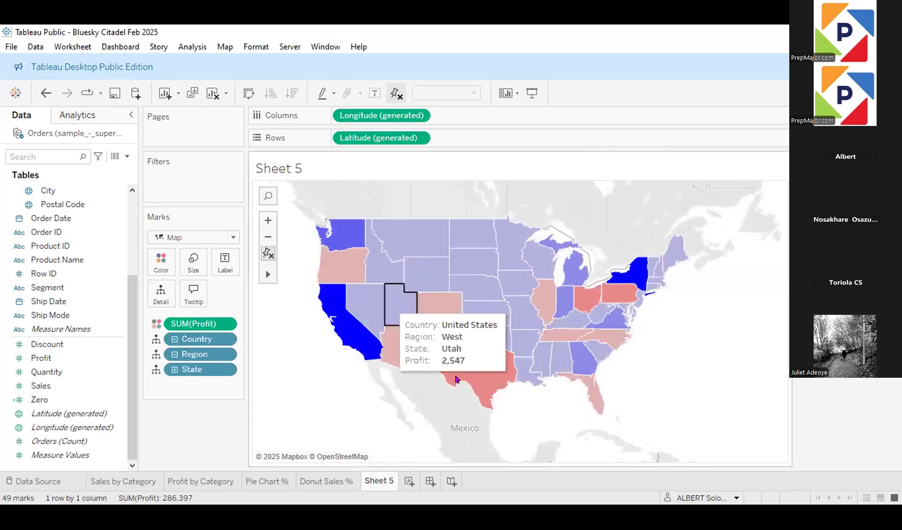
left_click(174, 369)
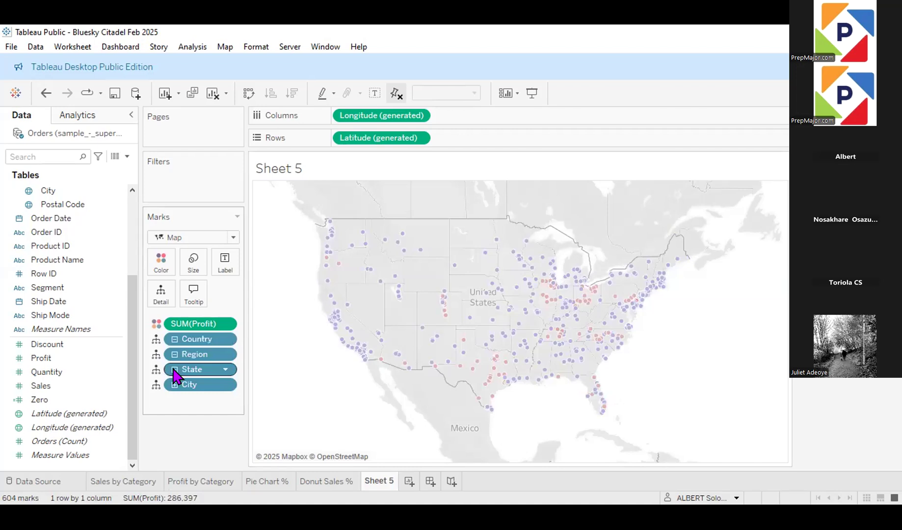
left_click(174, 371)
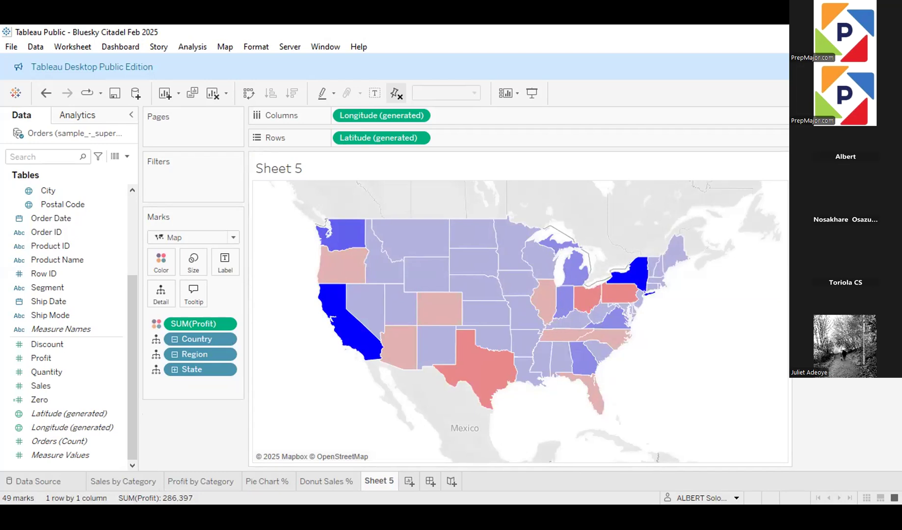
mouse_move(469, 368)
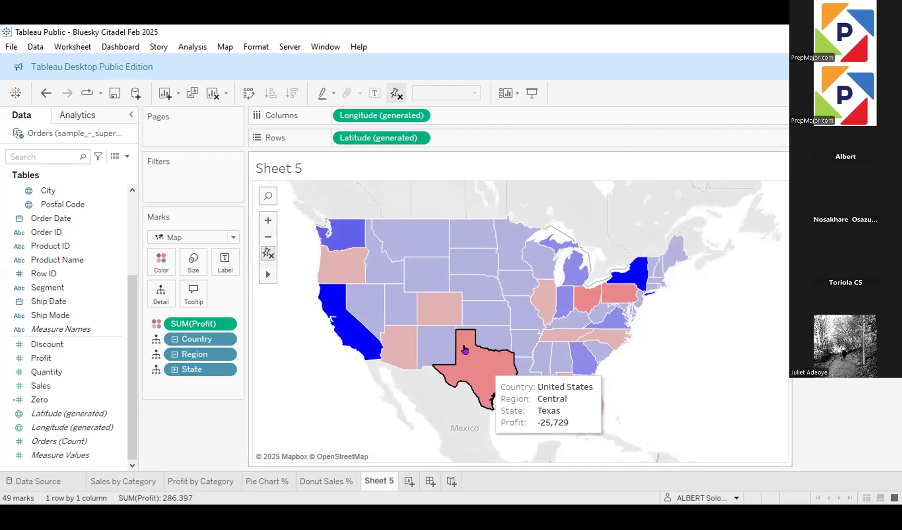
mouse_move(440, 320)
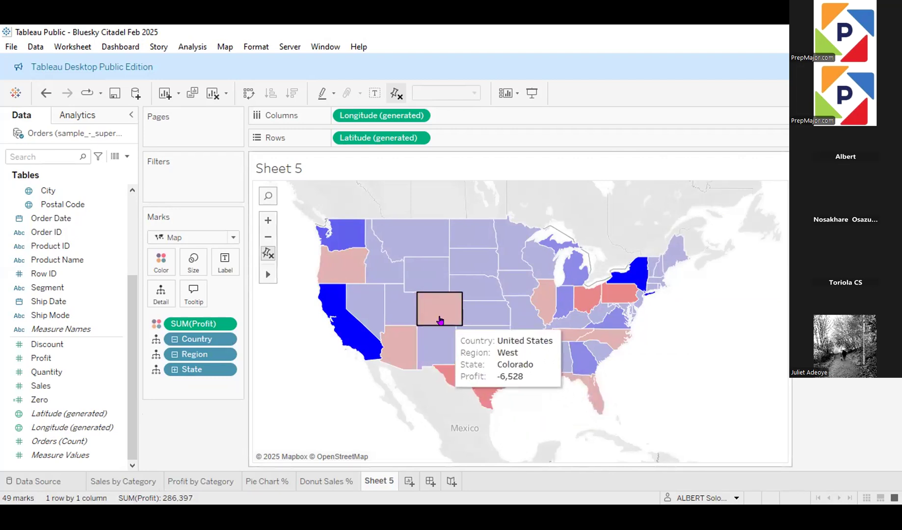
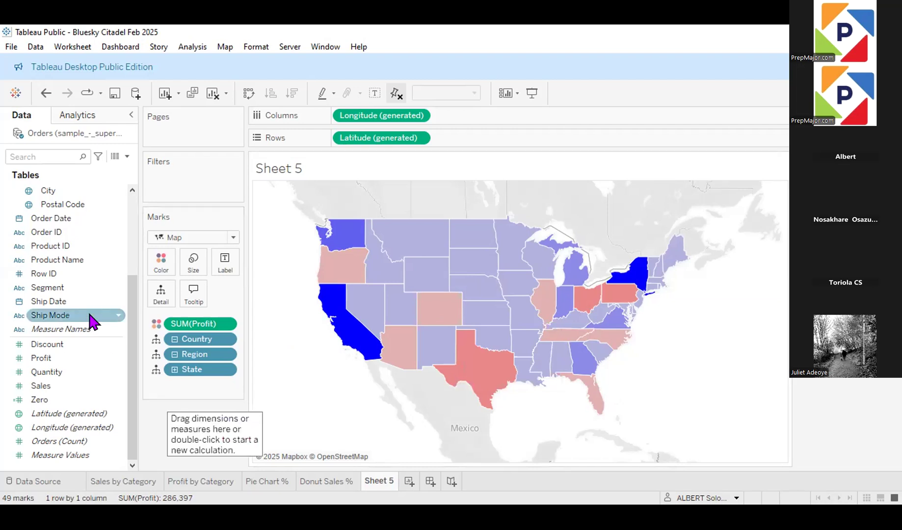
Step: Try labelling the state map with the State field, and roll the map up to Region
left_click_drag(132, 351, 132, 262)
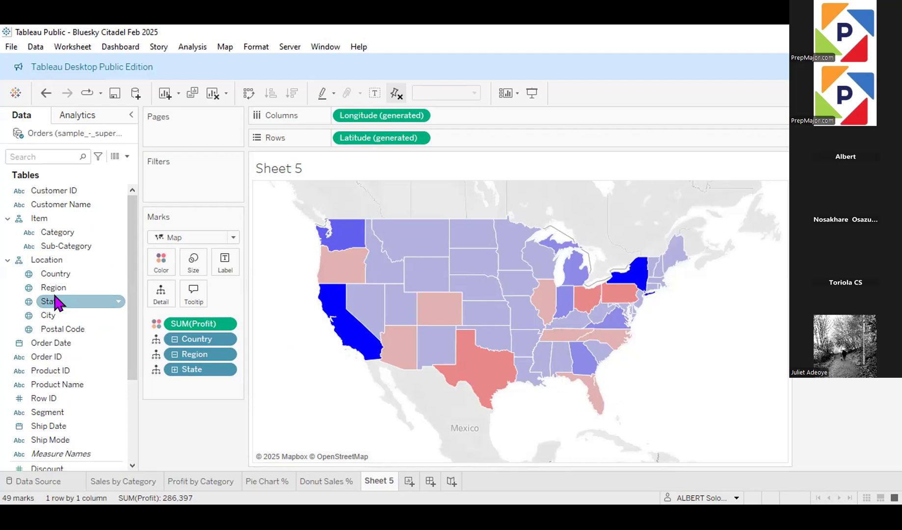
left_click_drag(56, 303, 225, 260)
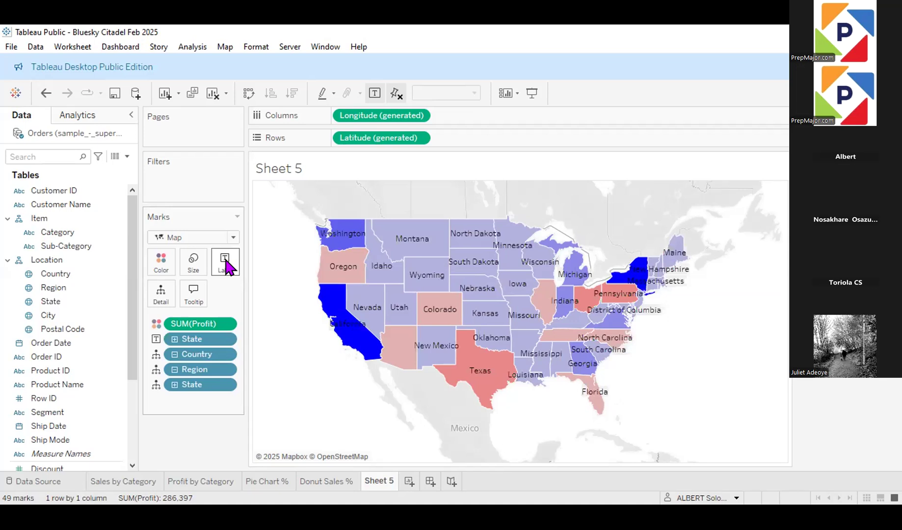
left_click(174, 369)
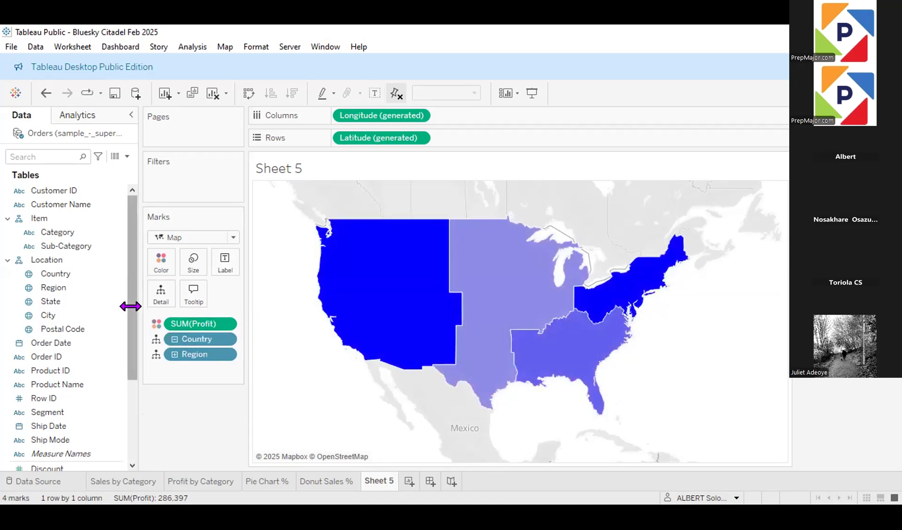
Step: Try Region as the label on the regional map, drill down to State, and undo the drill-down and the label
left_click_drag(58, 287, 223, 261)
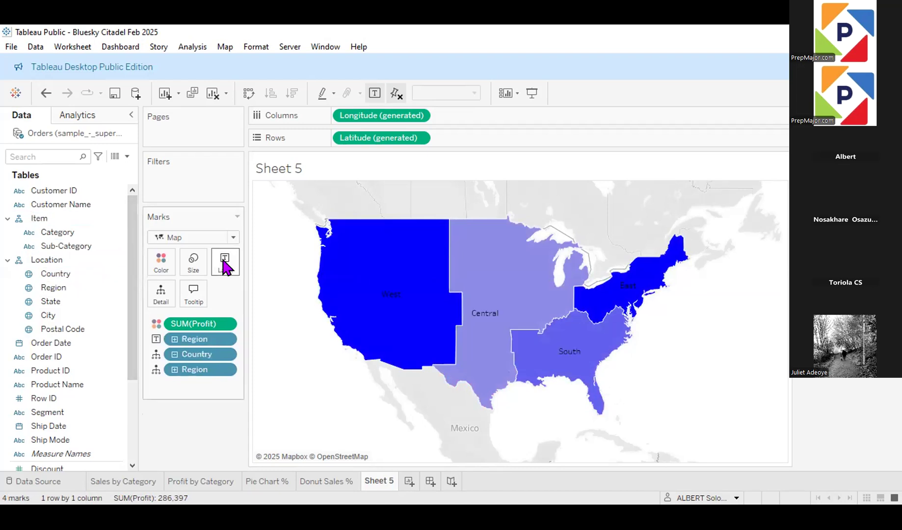
left_click(174, 369)
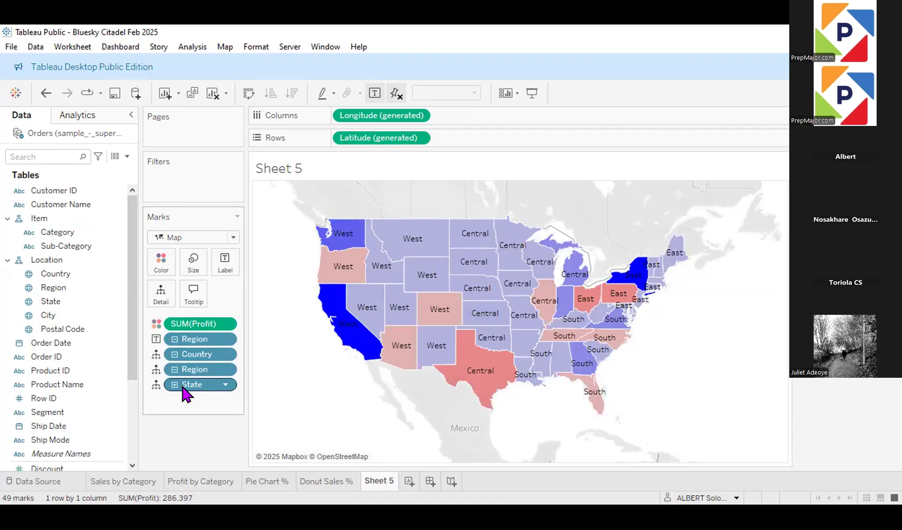
key("ctrl+z")
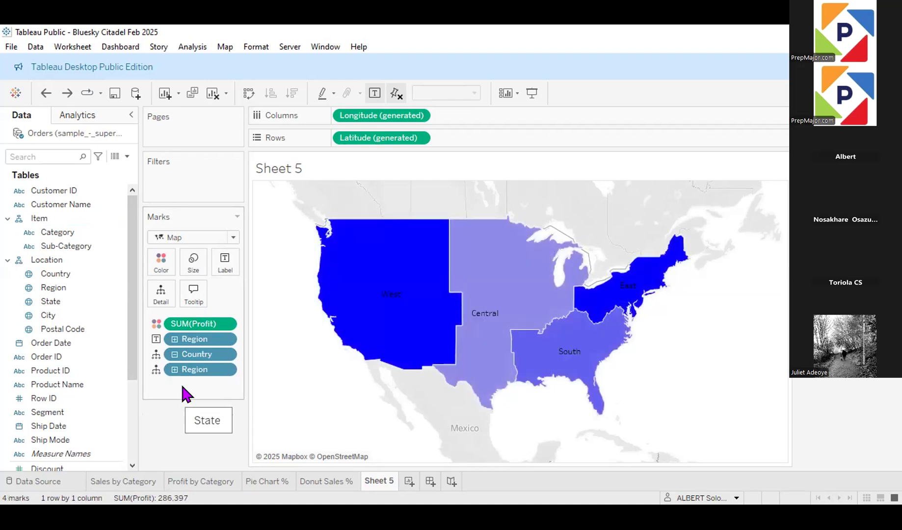
key("ctrl+z")
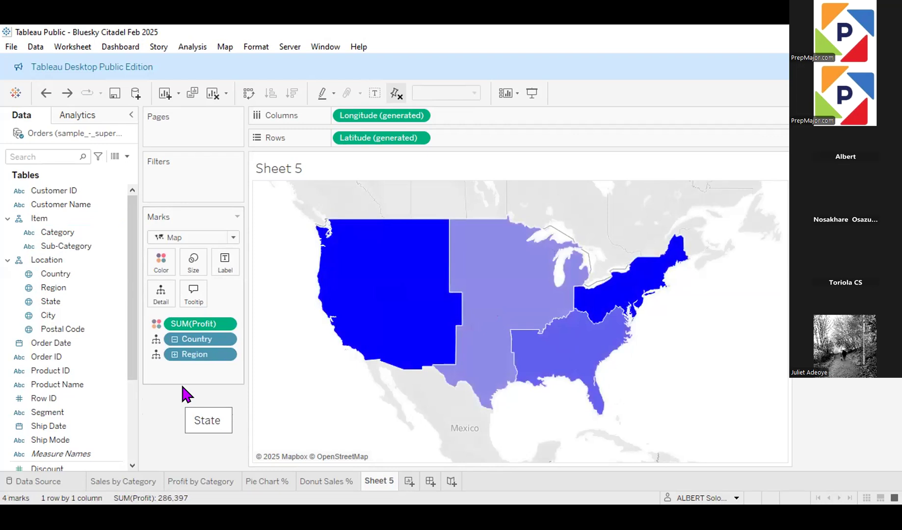
Step: Drill the map down to State and label each state with its State name and Profit
left_click(174, 355)
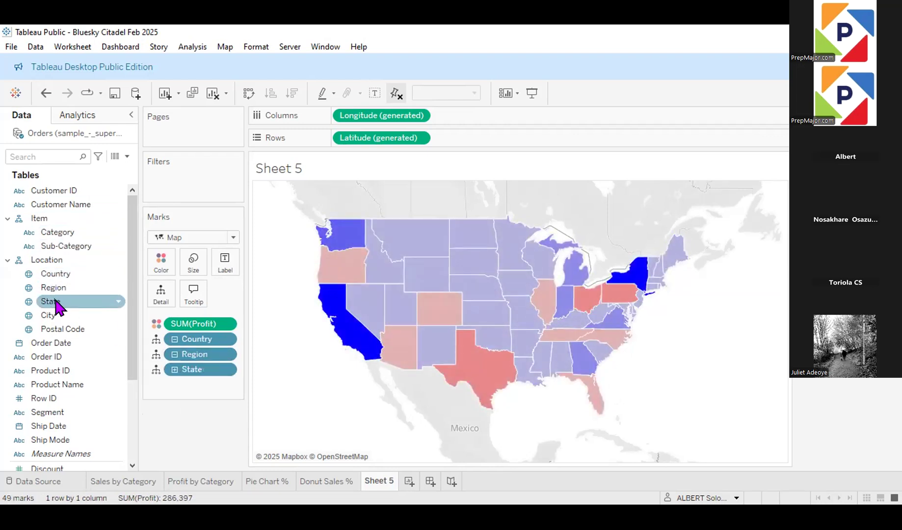
left_click_drag(55, 303, 226, 263)
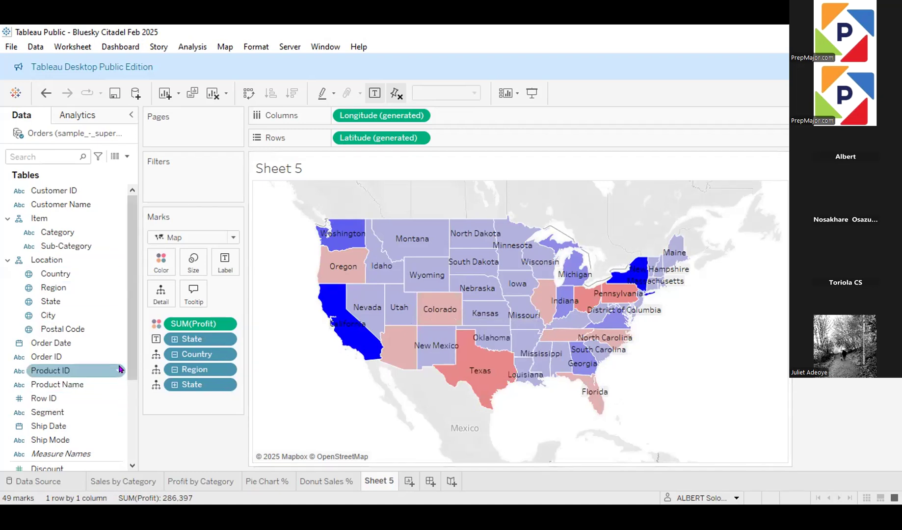
scroll(60, 410, "down", 3)
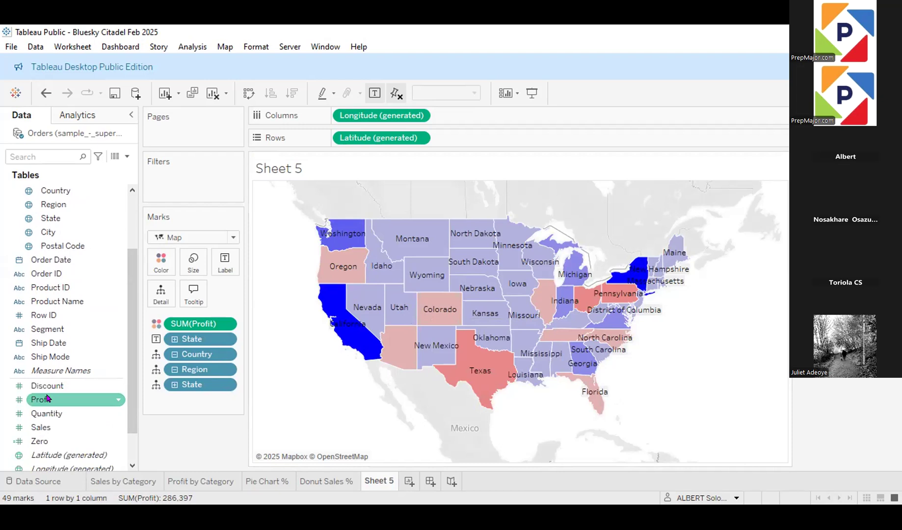
left_click(48, 399)
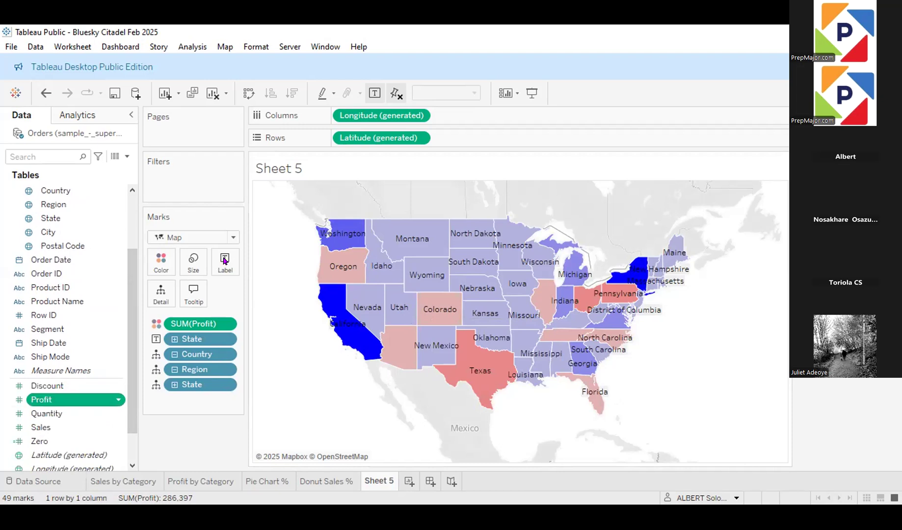
left_click_drag(224, 260, 224, 257)
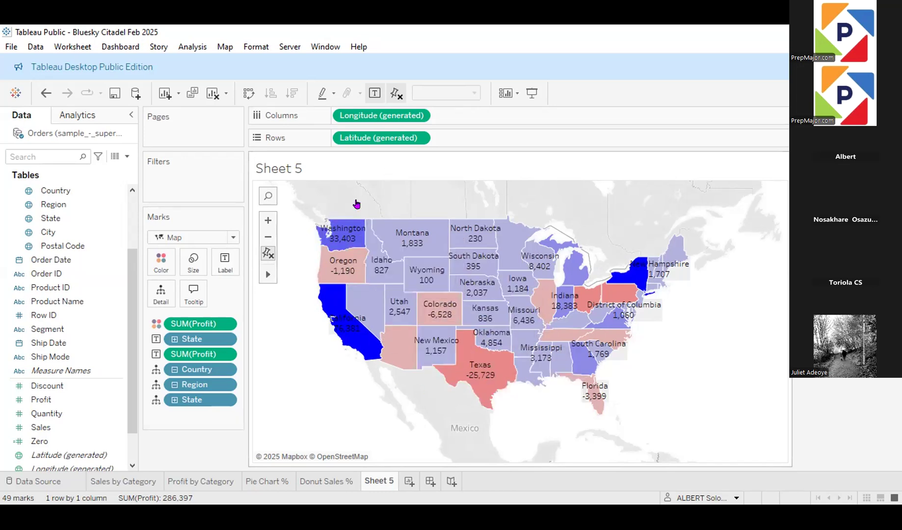
Step: Try zooming the map in and out, and reset it to its default view
mouse_move(440, 319)
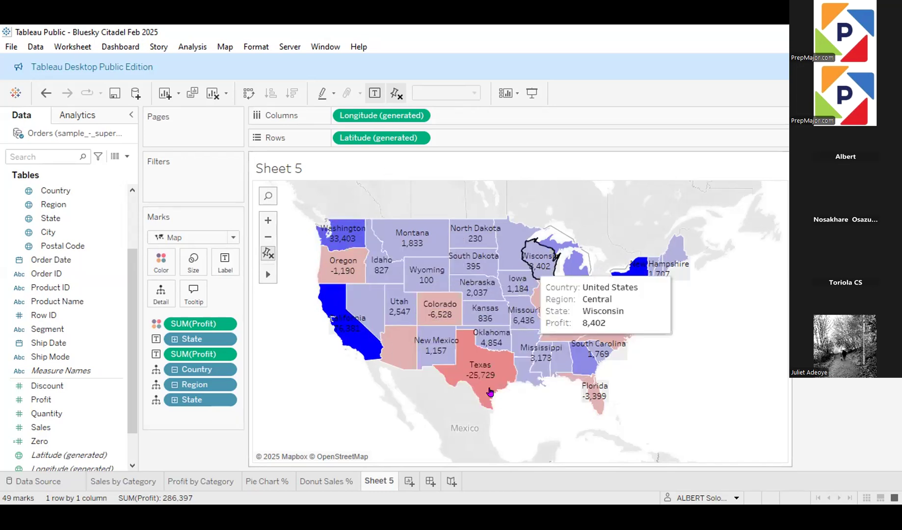
mouse_move(260, 274)
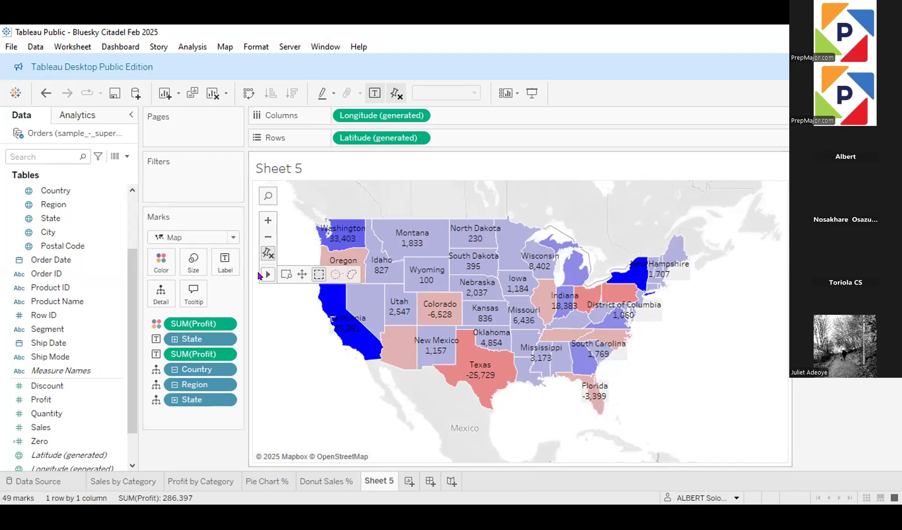
left_click(269, 222)
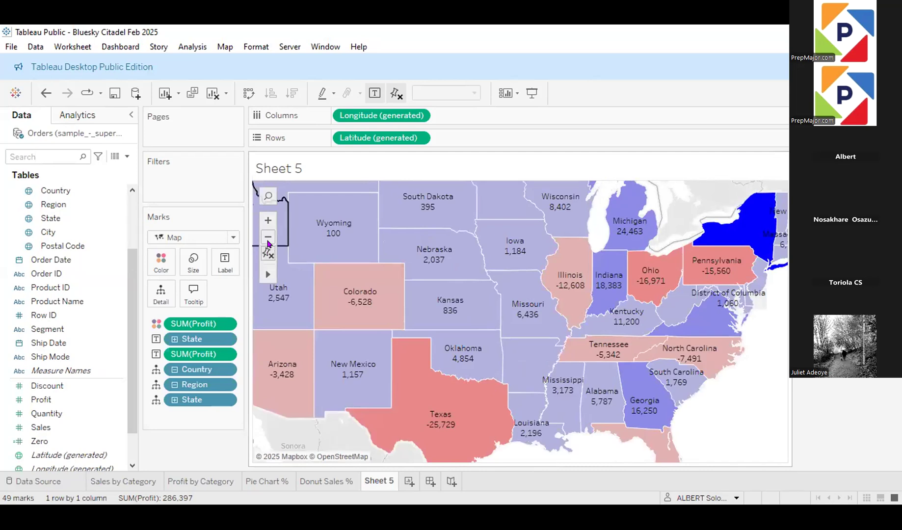
left_click(268, 239)
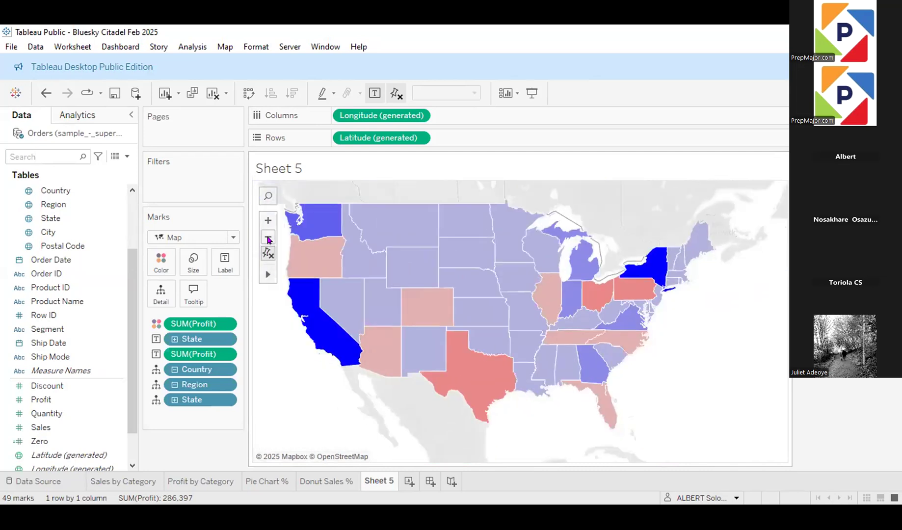
left_click(268, 239)
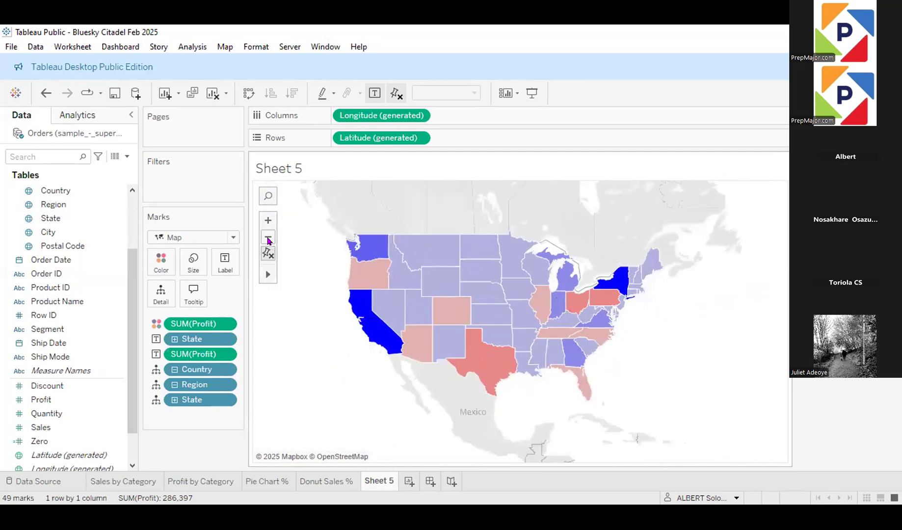
left_click(268, 218)
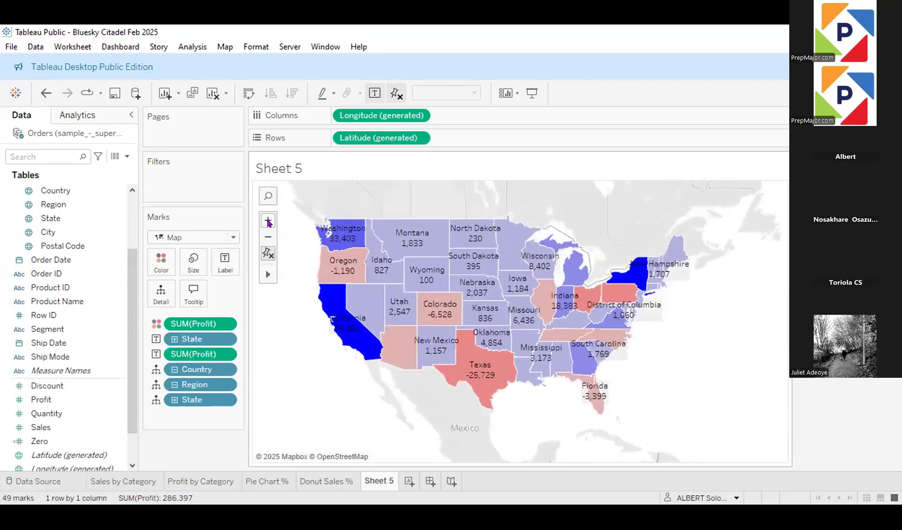
left_click(268, 254)
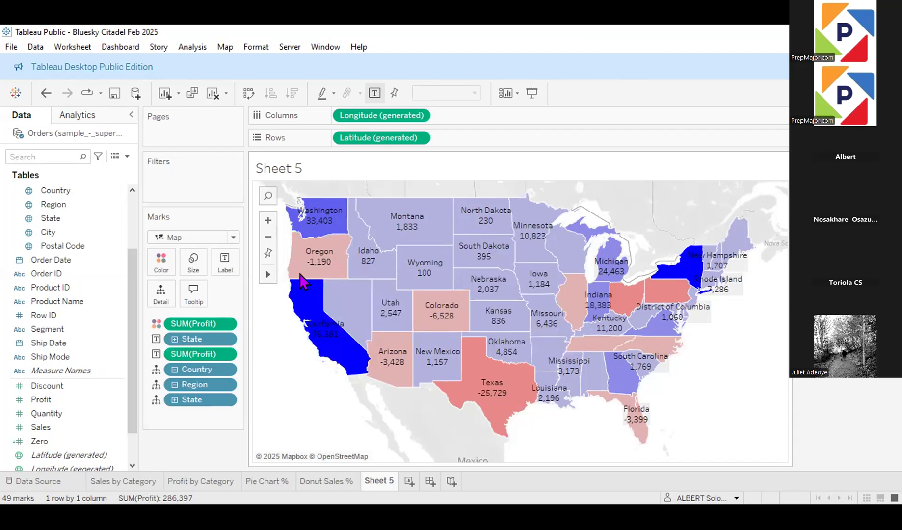
Step: Pan the map southward so that more of Canada is in view above the states
left_click_drag(314, 272, 346, 329)
left_click_drag(365, 293, 442, 273)
left_click_drag(378, 308, 368, 319)
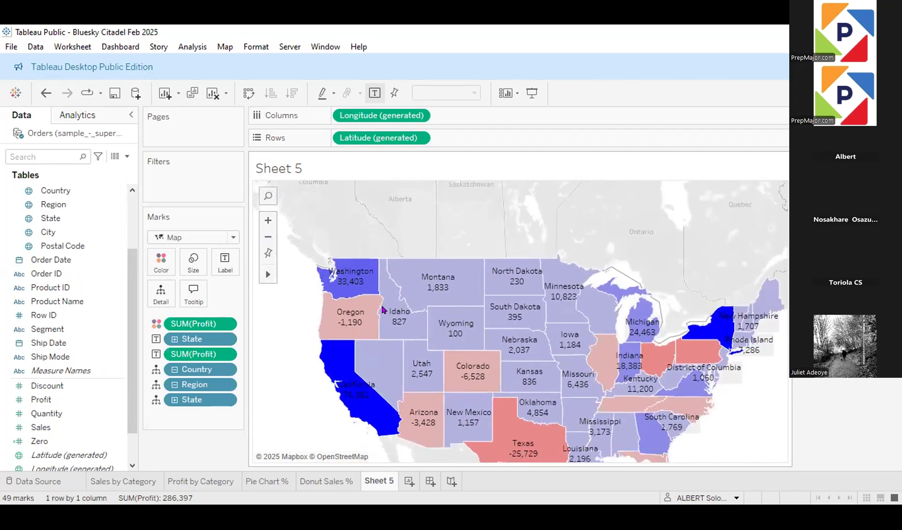
Step: Select the western states from Washington to Texas with a rectangular selection, and select Wyoming alone
mouse_move(269, 278)
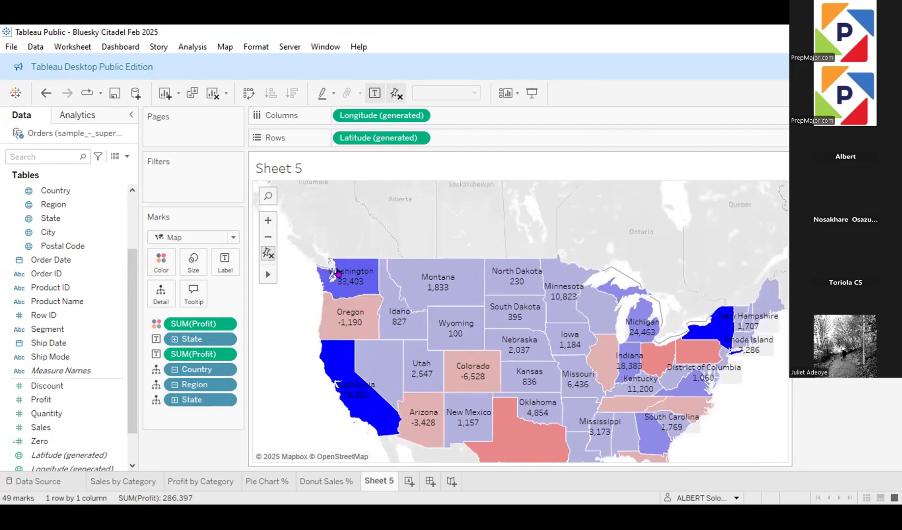
left_click_drag(340, 263, 522, 430)
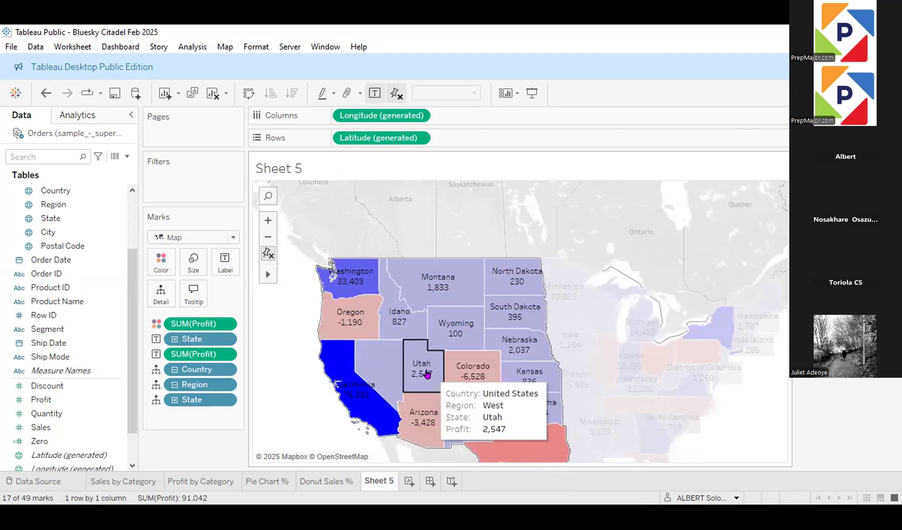
mouse_move(427, 374)
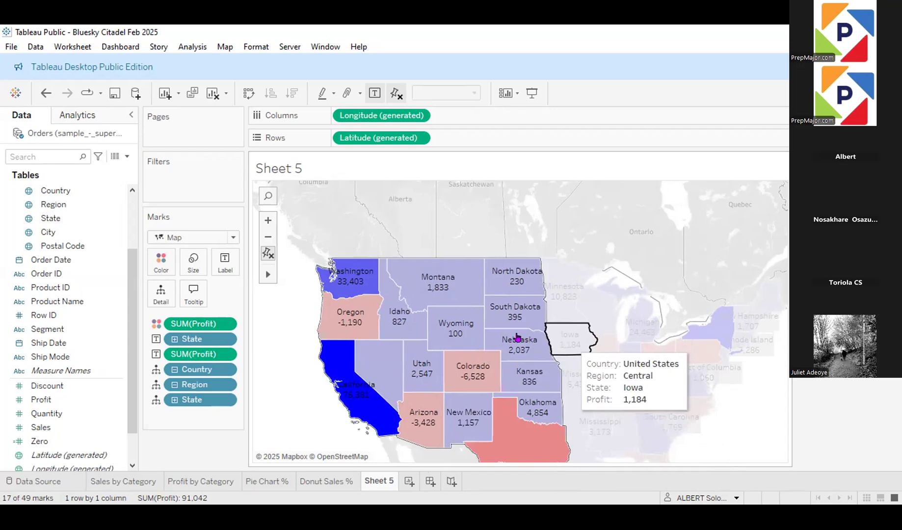
left_click(466, 320)
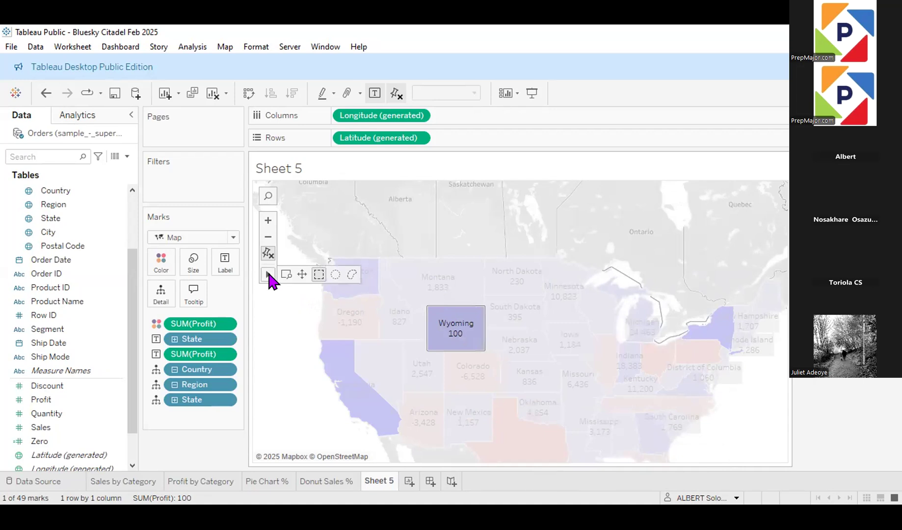
Step: Use the rectangular selection again to select all the states on the map
left_click(313, 275)
mouse_move(268, 279)
left_click(314, 276)
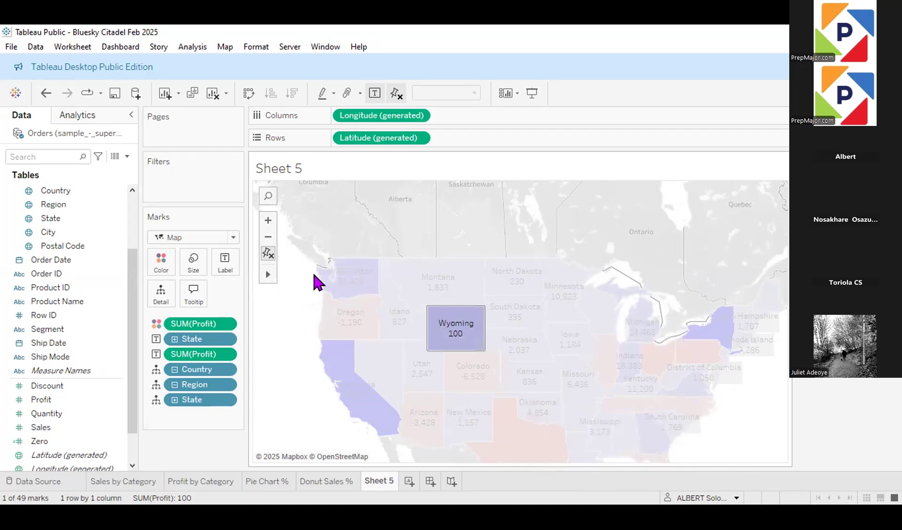
left_click_drag(310, 244, 773, 464)
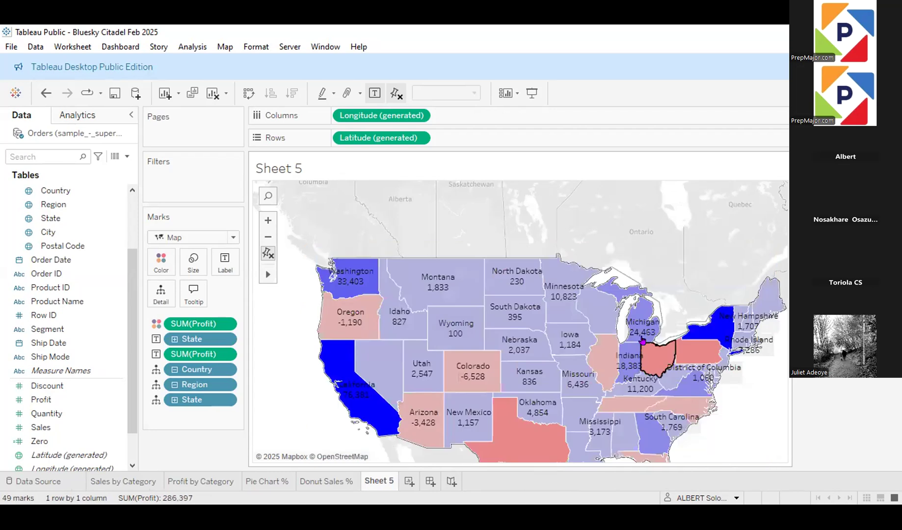
mouse_move(642, 340)
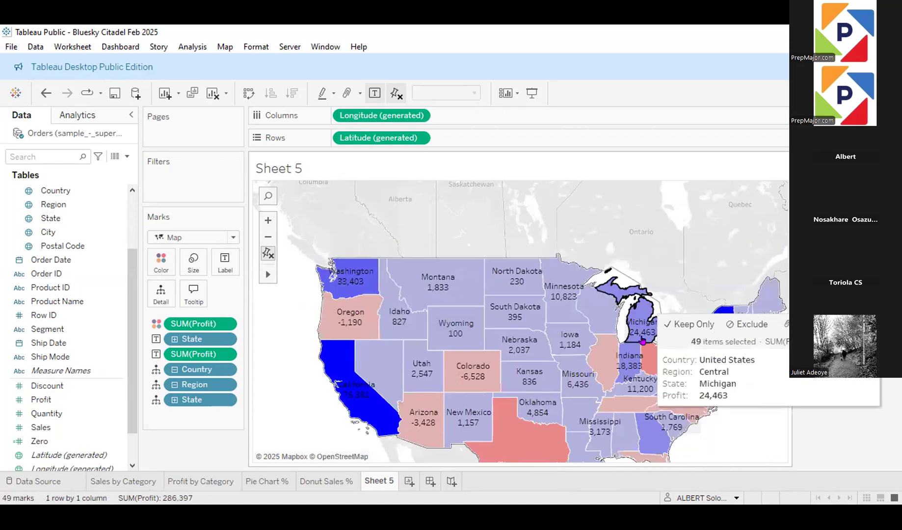
Step: Use the radial selection to select the western states around Washington, and extend it to all states
mouse_move(268, 274)
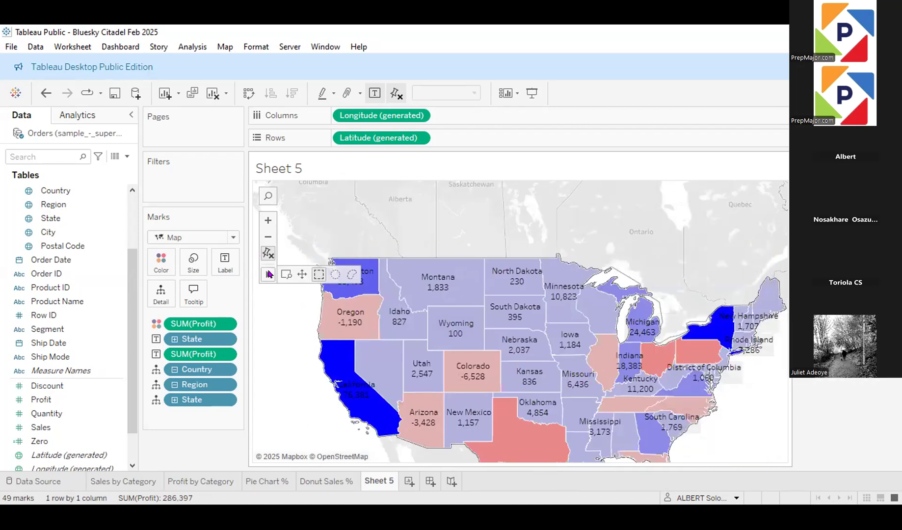
left_click(334, 274)
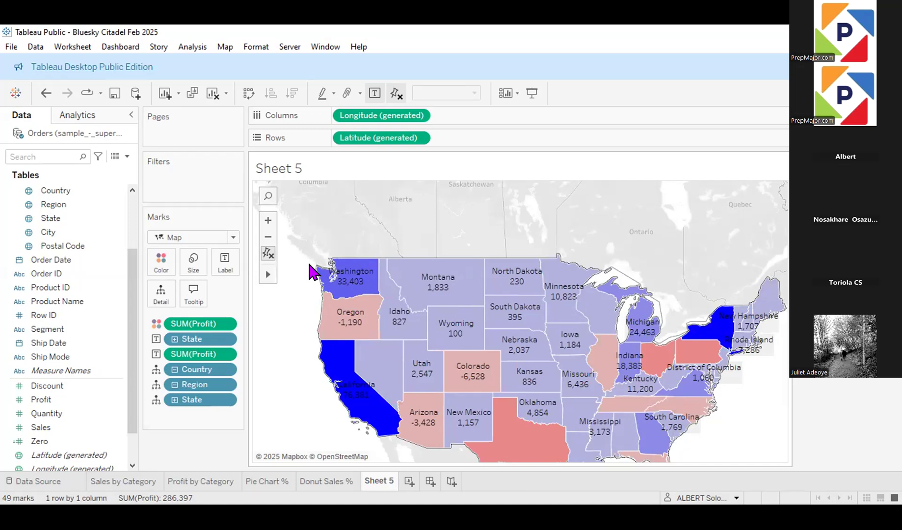
left_click_drag(310, 265, 482, 339)
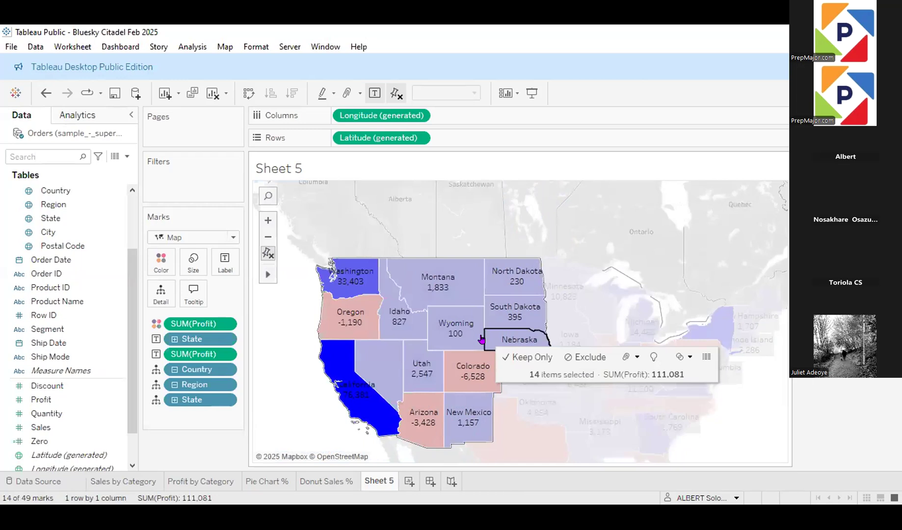
mouse_move(266, 278)
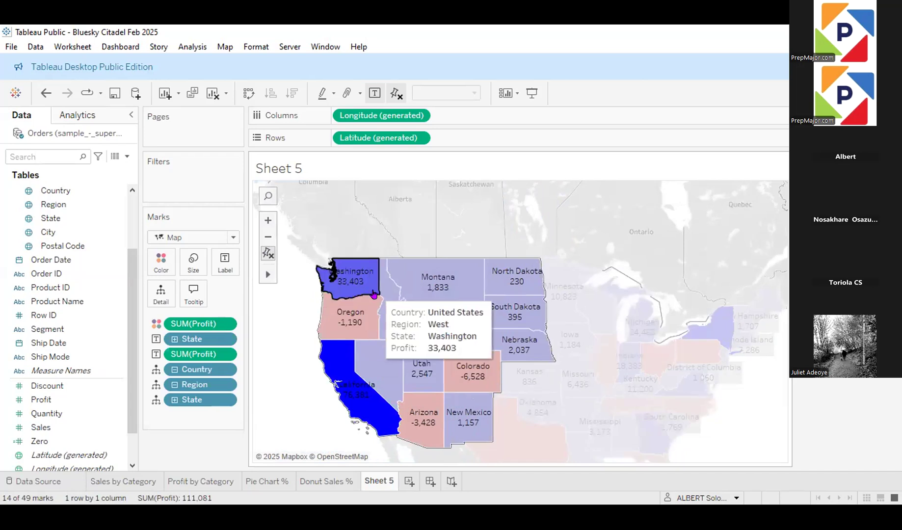
left_click_drag(314, 242, 795, 409)
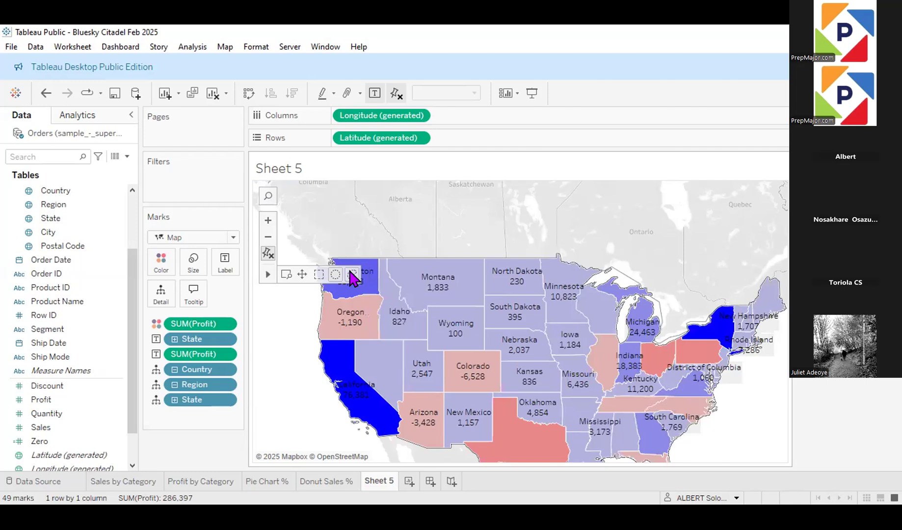
Step: Use the lasso selection to select a freehand group of states from Washington to New York and Mississippi
left_click(351, 278)
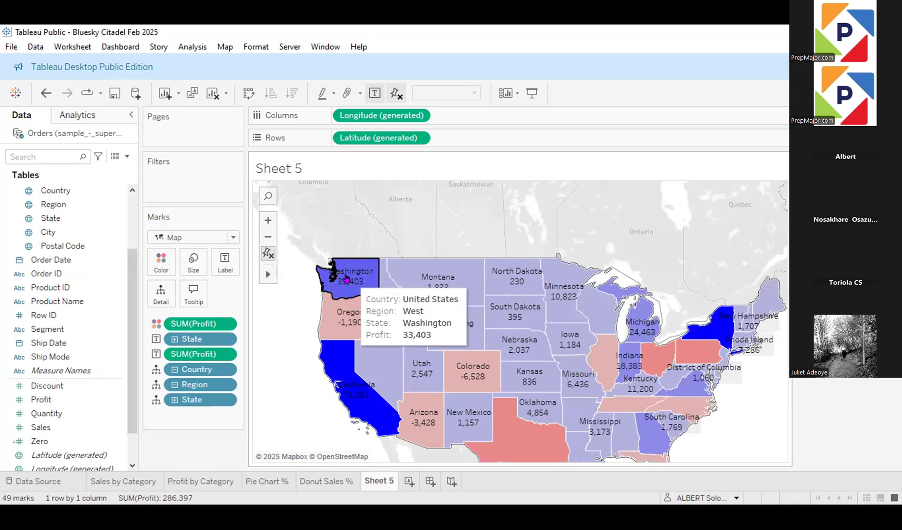
mouse_move(346, 278)
left_mouse_down()
mouse_move(481, 290)
mouse_move(471, 442)
mouse_move(589, 442)
mouse_move(690, 237)
mouse_move(373, 353)
mouse_move(422, 315)
mouse_move(565, 275)
mouse_move(639, 345)
mouse_move(609, 378)
left_mouse_up()
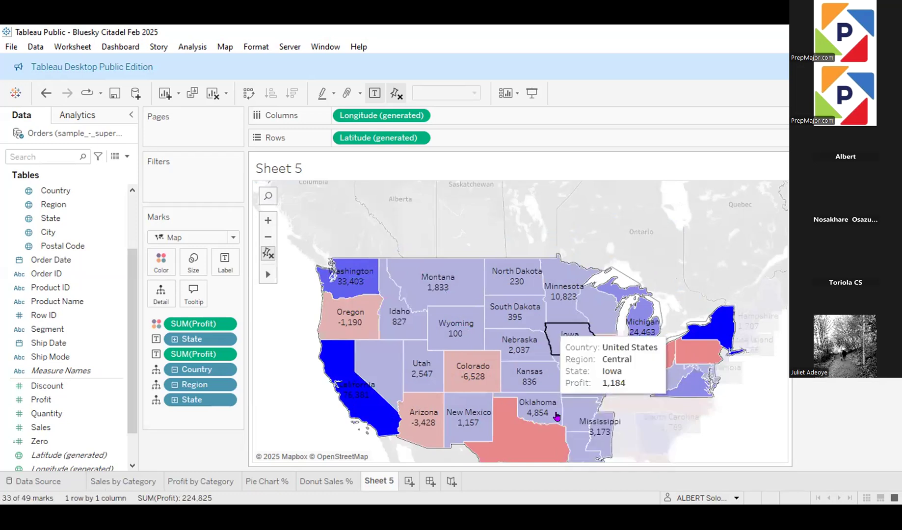
mouse_move(267, 274)
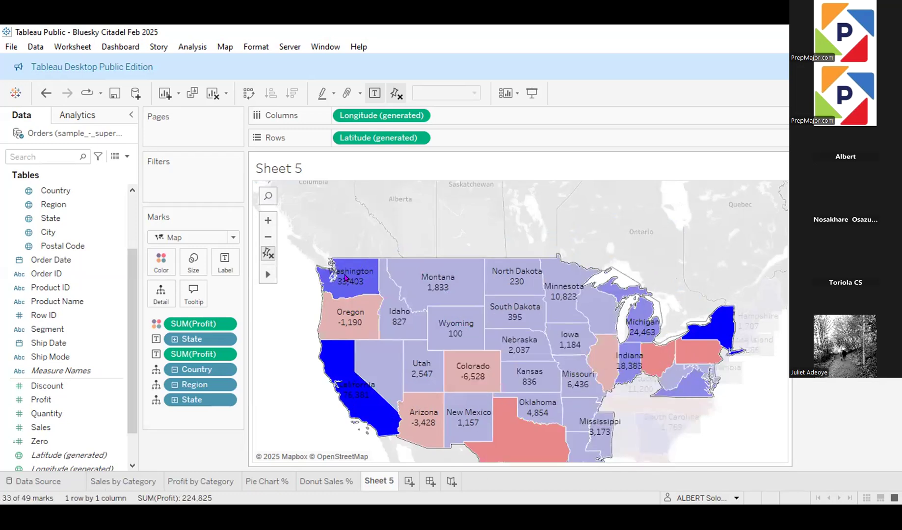
Step: Select the western states from Washington to New Mexico with the lasso selection, and draw another lasso around the states on the map
mouse_move(325, 285)
left_mouse_down()
mouse_move(338, 211)
mouse_move(378, 295)
mouse_move(432, 251)
mouse_move(440, 416)
mouse_move(456, 263)
left_mouse_up()
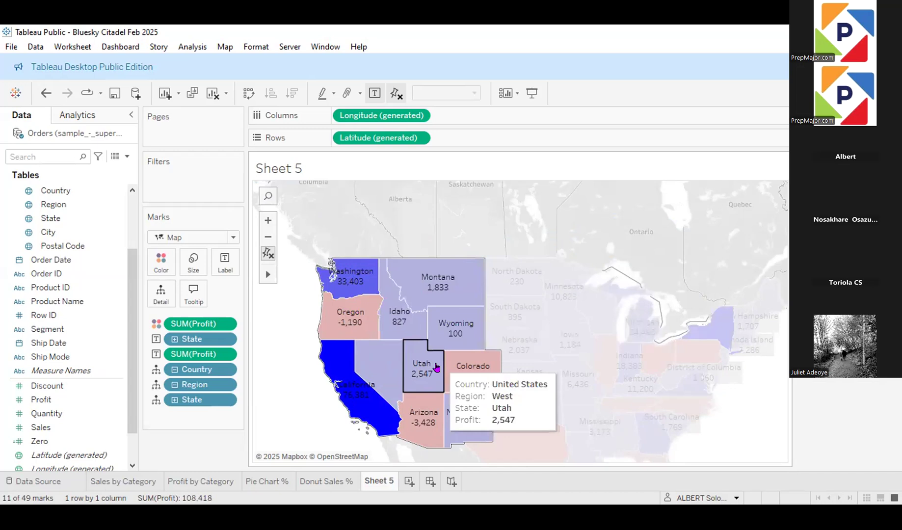
mouse_move(437, 368)
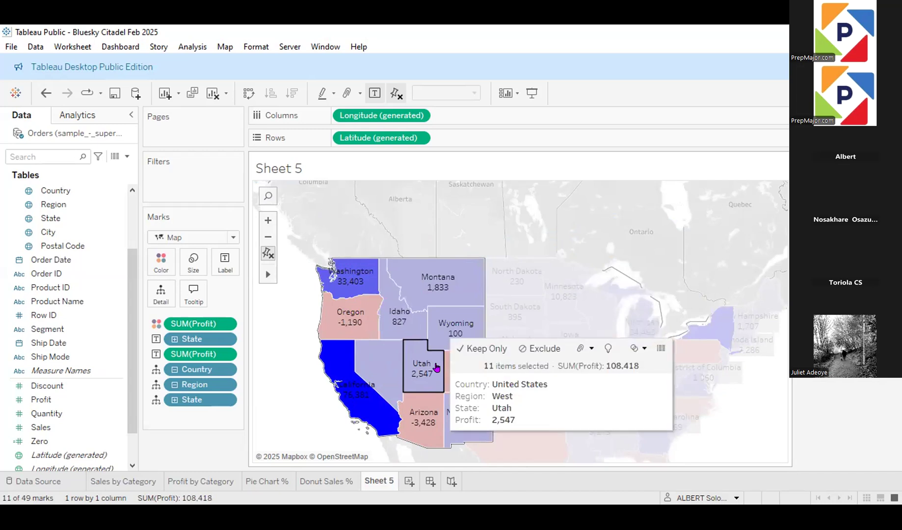
mouse_move(267, 272)
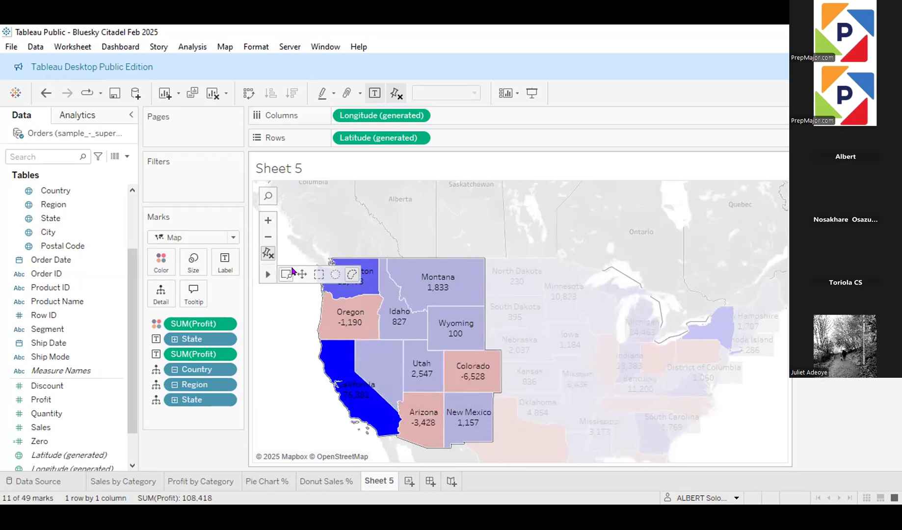
left_click(352, 275)
mouse_move(362, 280)
left_mouse_down()
mouse_move(617, 263)
mouse_move(687, 383)
mouse_move(677, 476)
mouse_move(393, 461)
mouse_move(294, 373)
mouse_move(260, 284)
mouse_move(334, 260)
left_mouse_up()
mouse_move(426, 170)
left_mouse_down()
mouse_move(780, 256)
mouse_move(738, 367)
mouse_move(736, 466)
mouse_move(766, 394)
mouse_move(760, 448)
mouse_move(628, 449)
mouse_move(302, 268)
mouse_move(252, 224)
mouse_move(312, 172)
mouse_move(761, 204)
mouse_move(789, 233)
mouse_move(780, 354)
mouse_move(758, 454)
mouse_move(679, 484)
left_mouse_up()
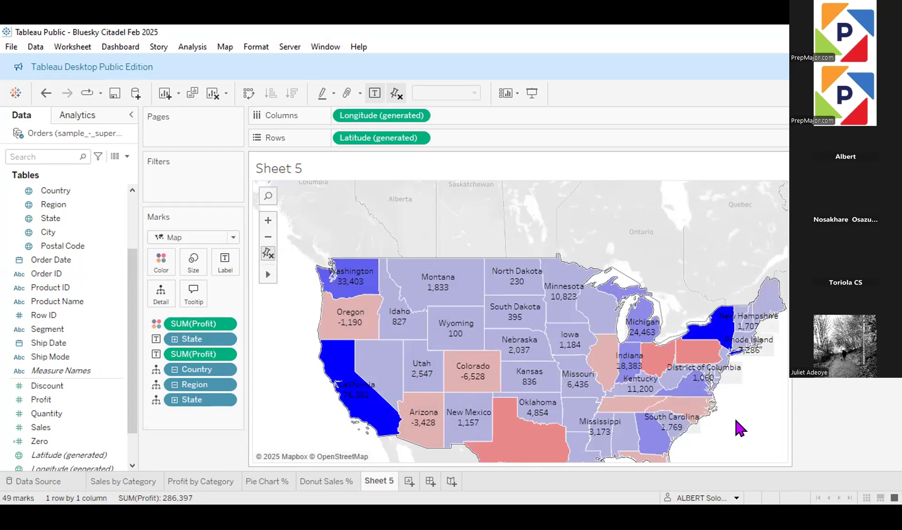
scroll(734, 417, "down", 1)
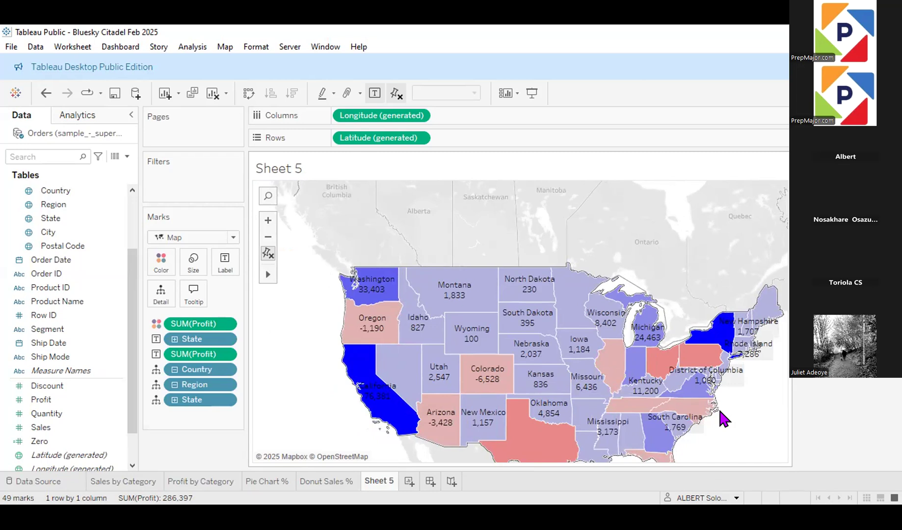
Step: Create a map of Country on a new worksheet using the Shape mark type, drilled down to Region
left_click(409, 483)
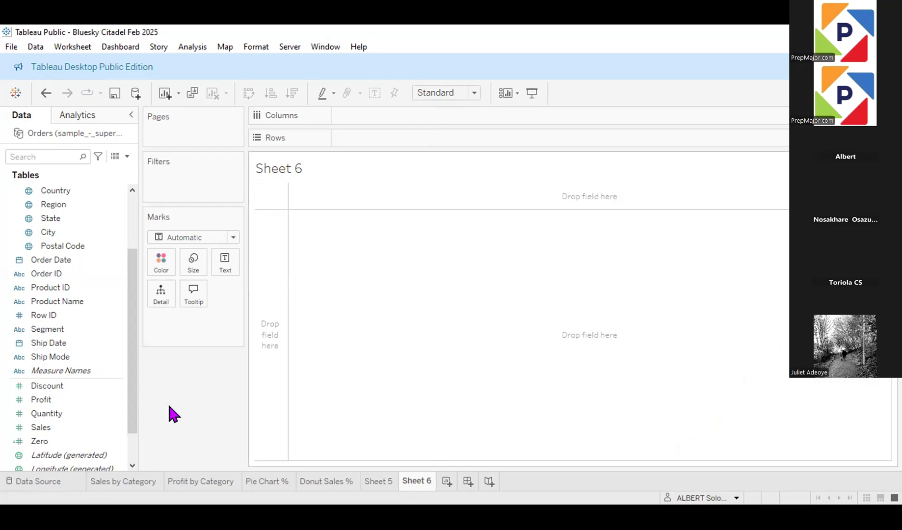
left_click_drag(56, 192, 469, 317)
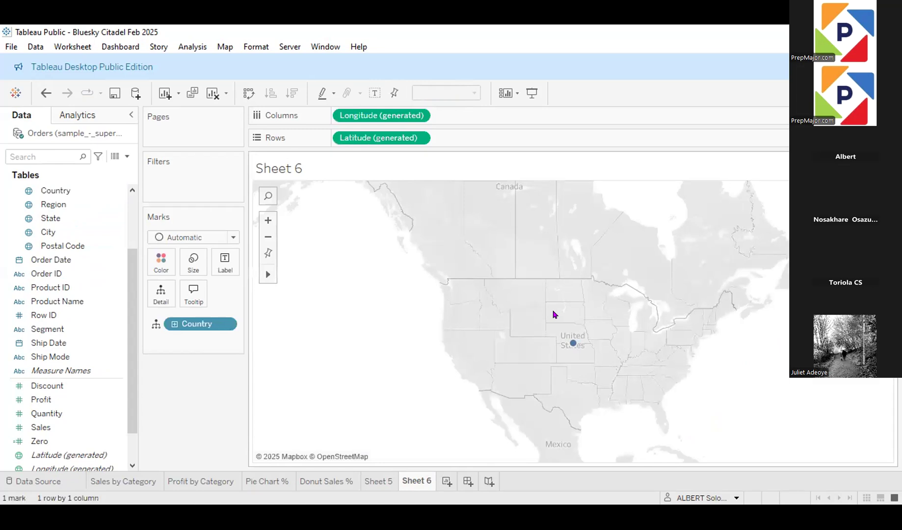
left_click(234, 239)
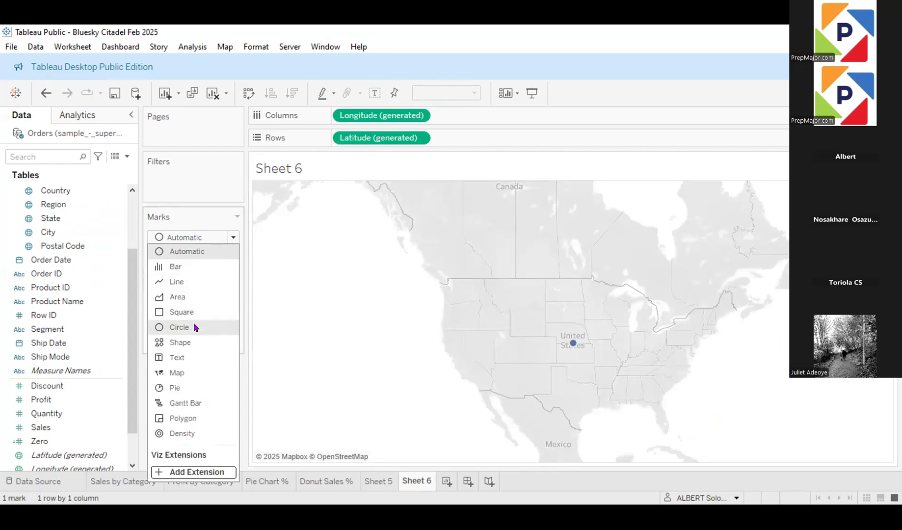
left_click(194, 343)
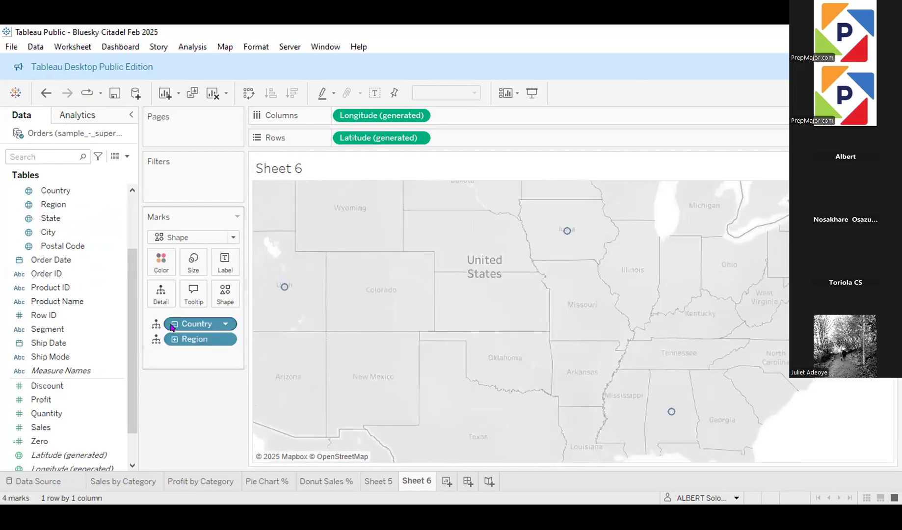
Step: Change the shape of the region marks on the map to an asterisk
left_click(225, 294)
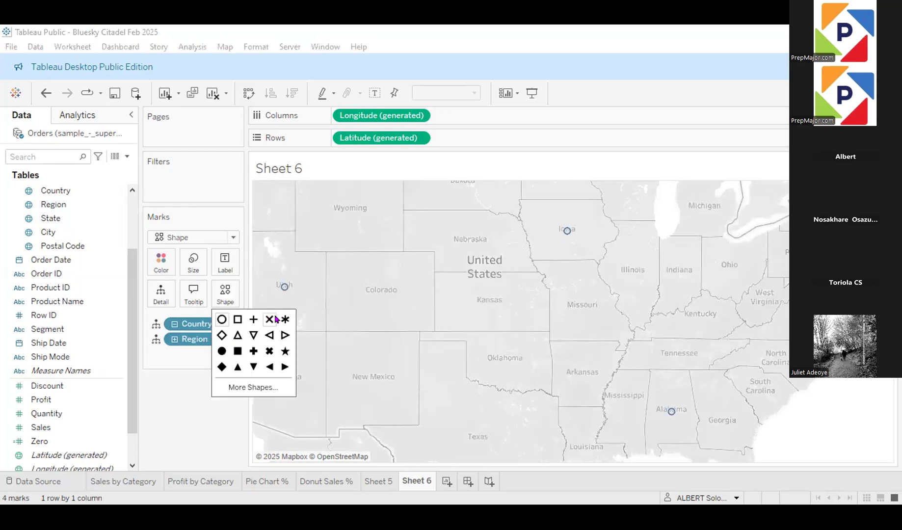
left_click(278, 319)
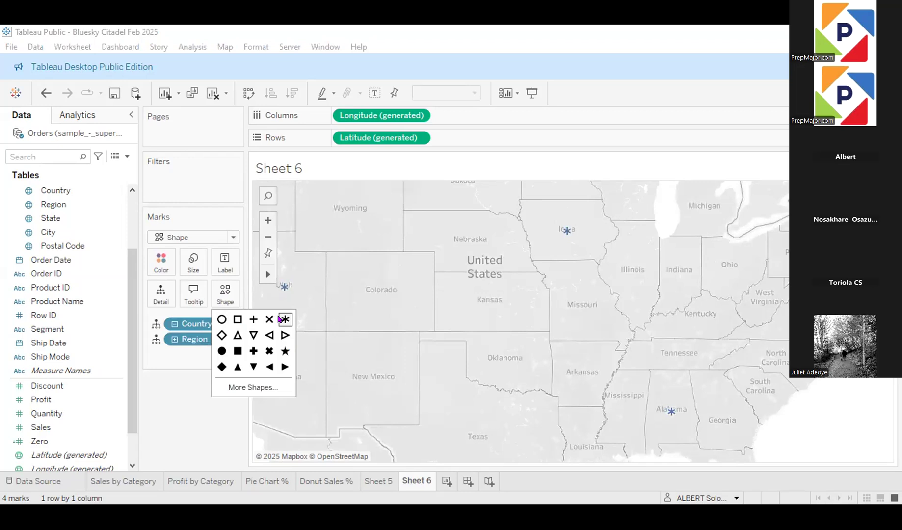
left_click(174, 389)
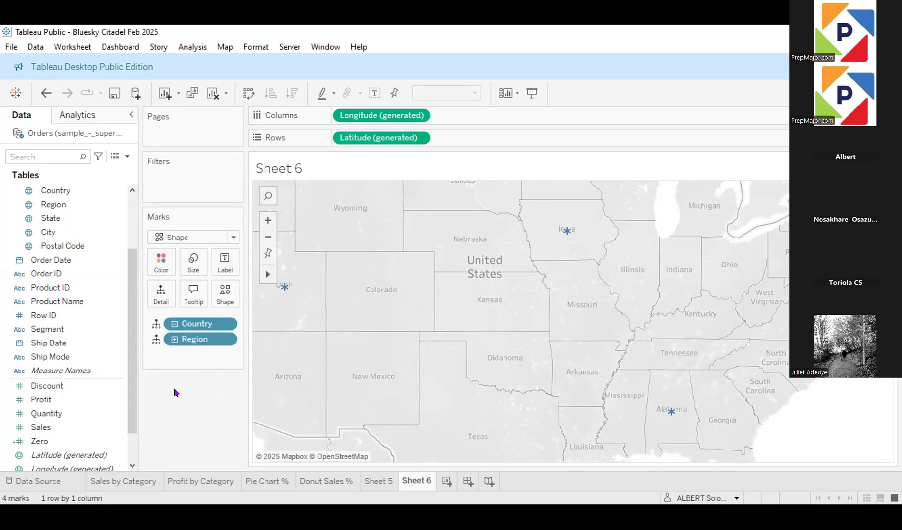
Step: Try larger sizes for the asterisk marks, and settle on a small size at about a quarter of the size range
left_click(194, 265)
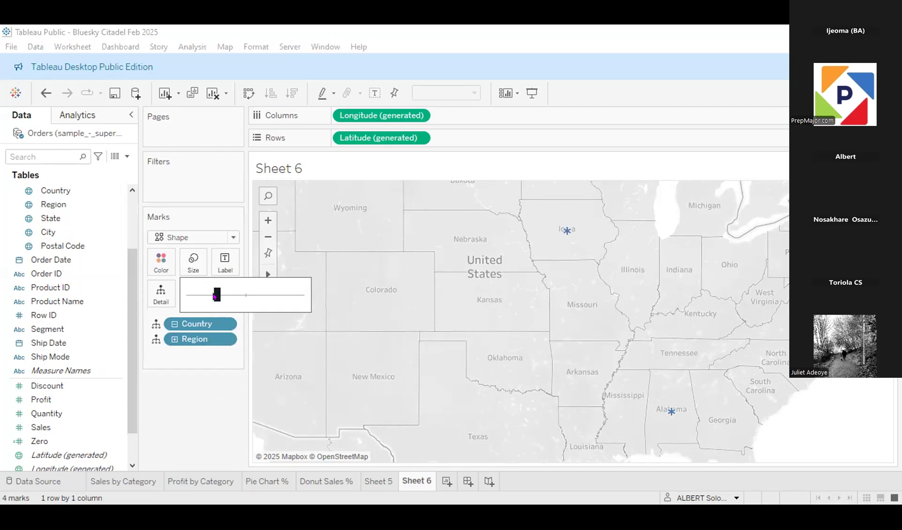
left_click_drag(214, 294, 271, 298)
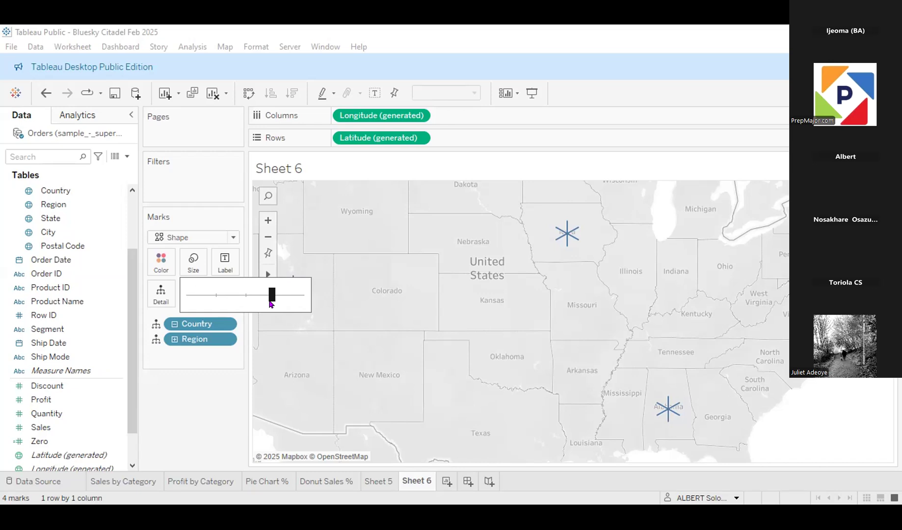
left_click_drag(271, 304, 236, 298)
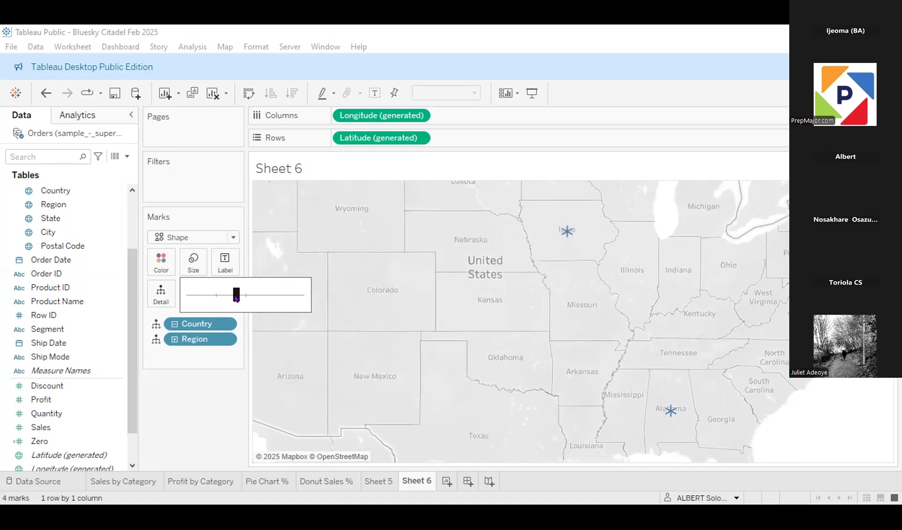
left_click_drag(236, 298, 218, 299)
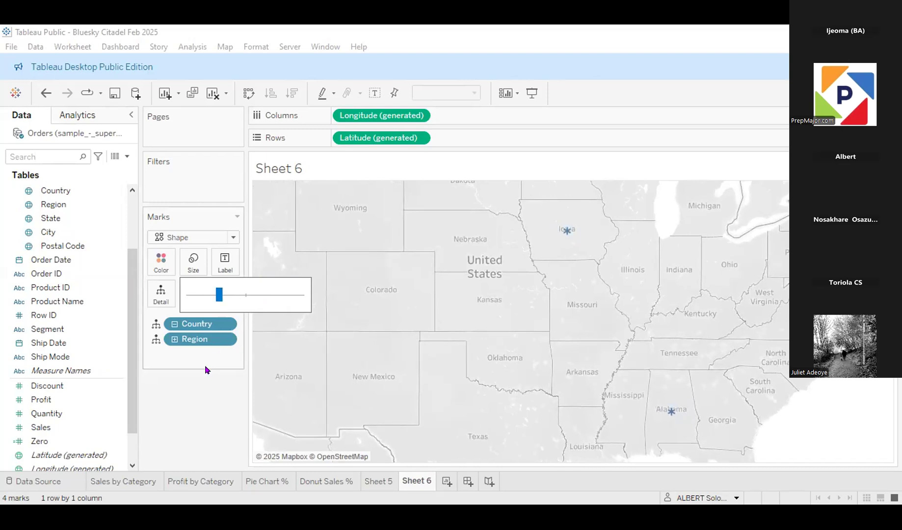
left_click(204, 381)
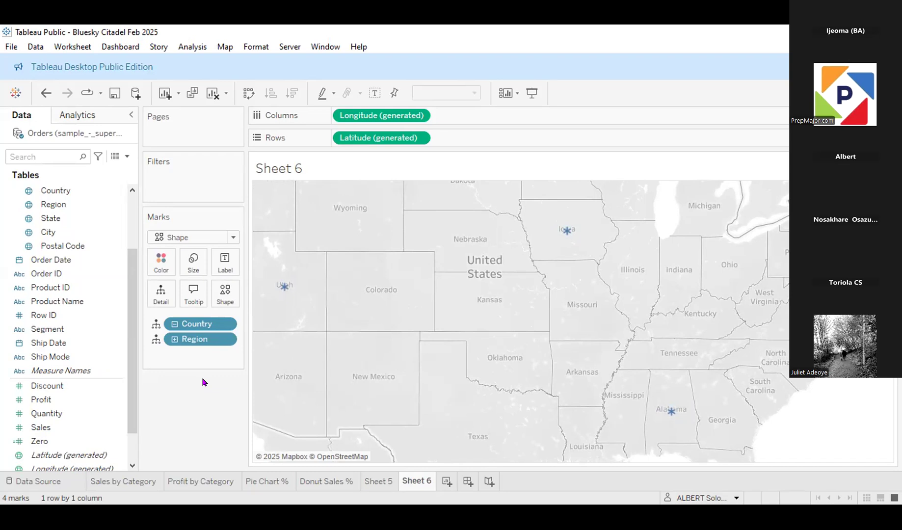
Step: Encode Profit as both the size and the color of the region marks
left_click(49, 399)
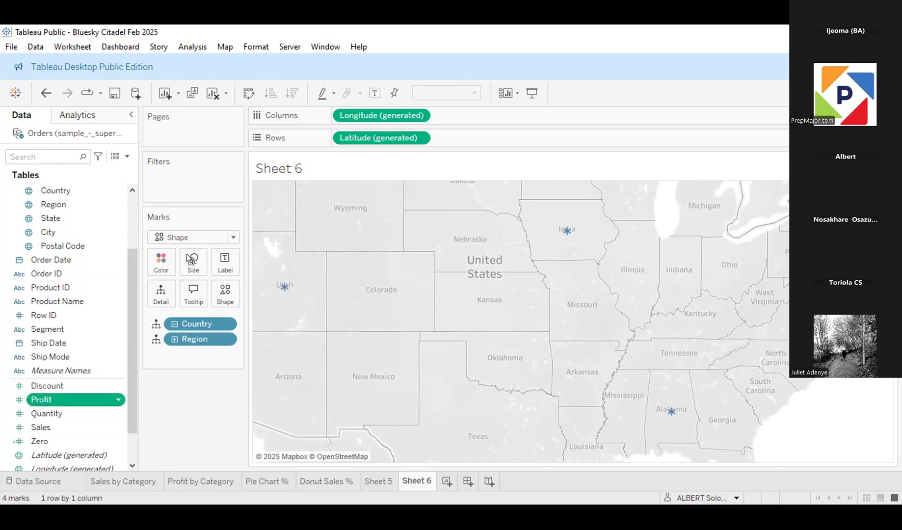
left_click_drag(191, 260, 189, 261)
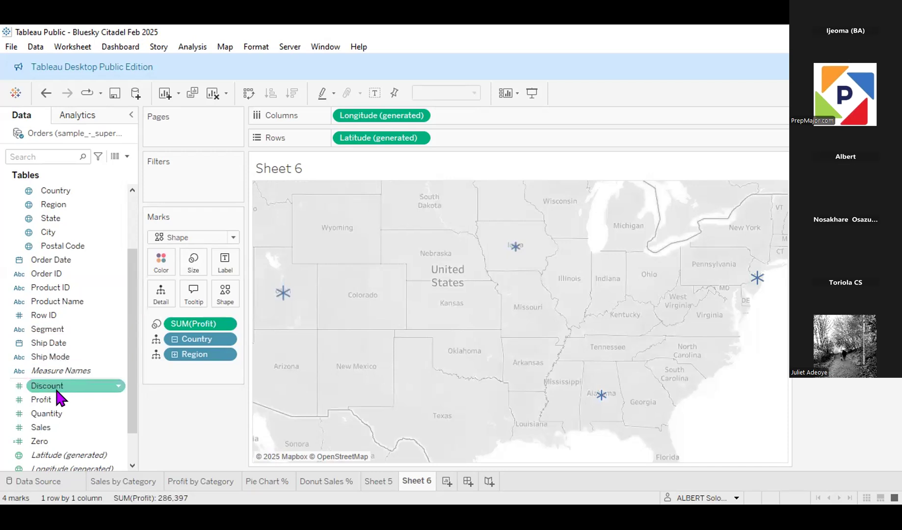
left_click_drag(57, 402, 163, 269)
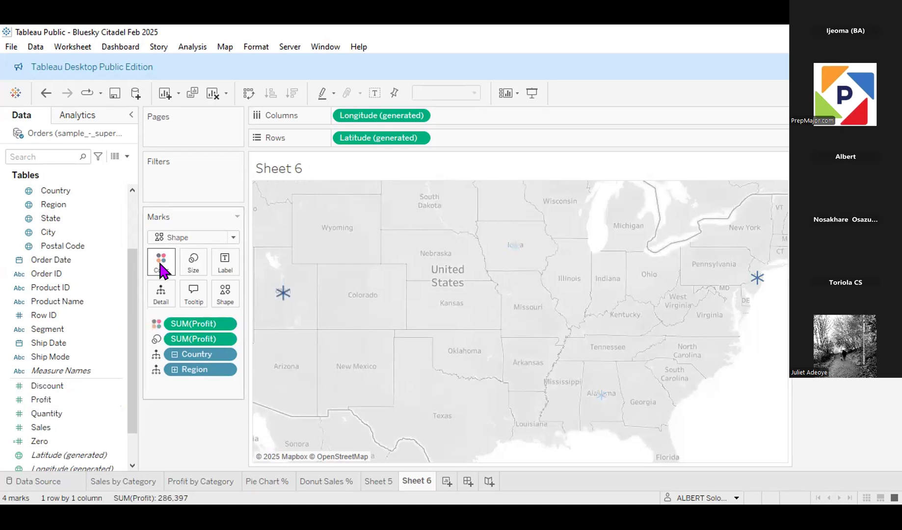
Step: Choose the Custom Diverging palette for the Profit colors
left_click(163, 270)
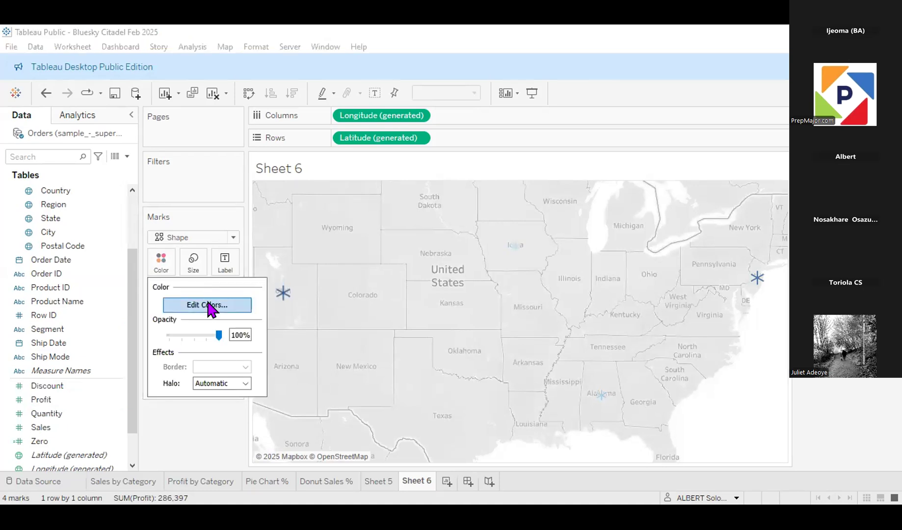
left_click(208, 306)
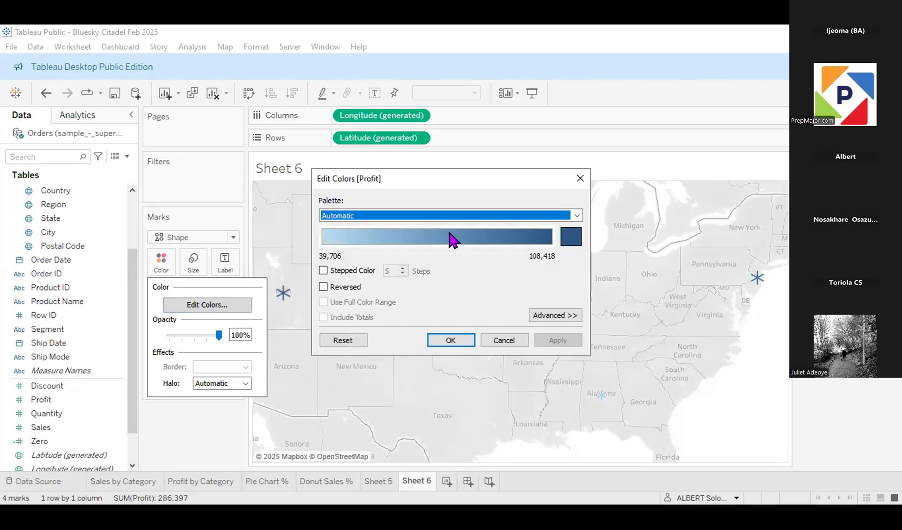
left_click(577, 218)
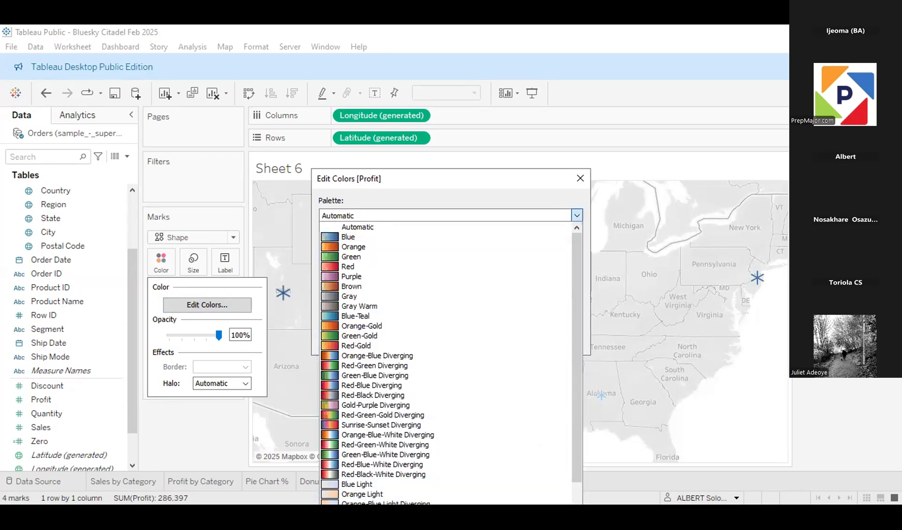
scroll(438, 472, "down", 1)
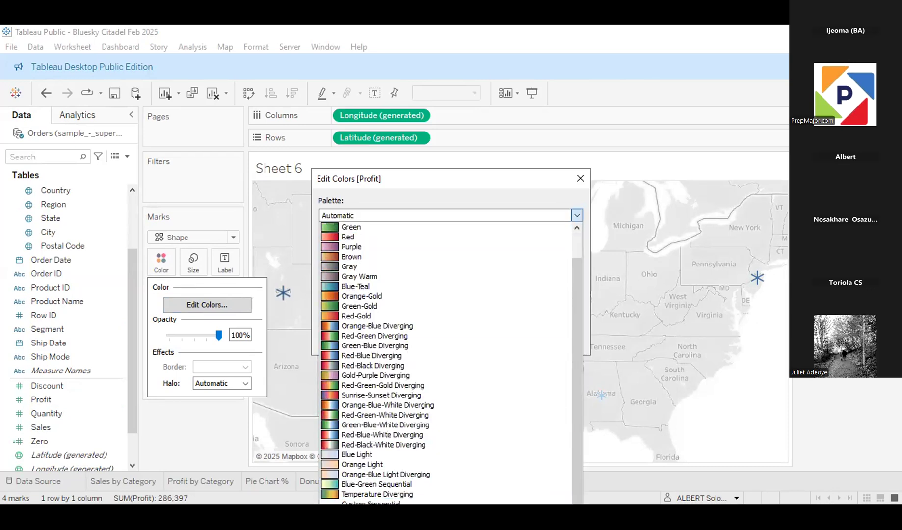
left_click(332, 327)
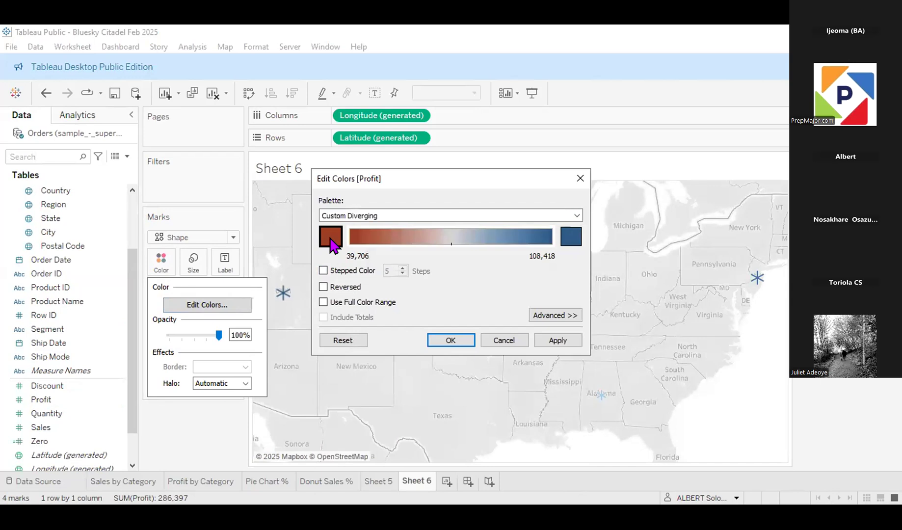
Step: Set the low end of the Profit color range to red (#ff0000) and apply it to the map
left_click(331, 243)
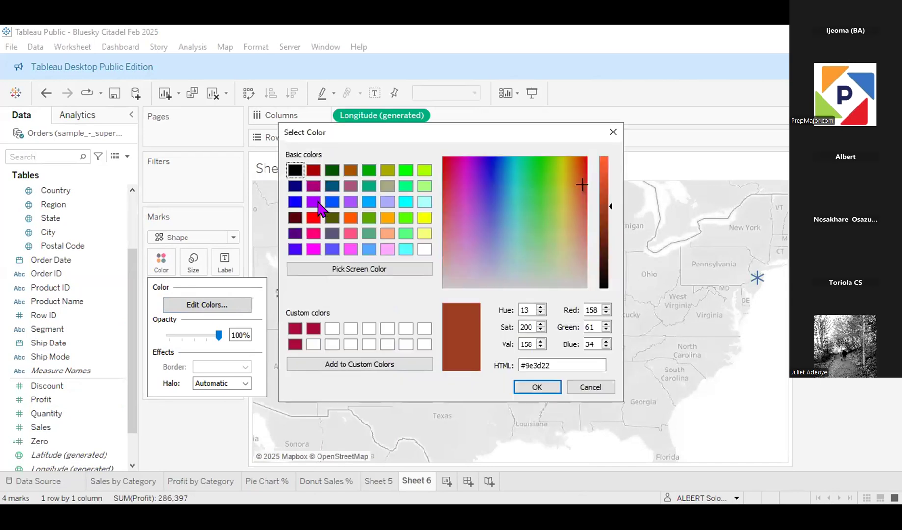
left_click(316, 218)
left_click(540, 387)
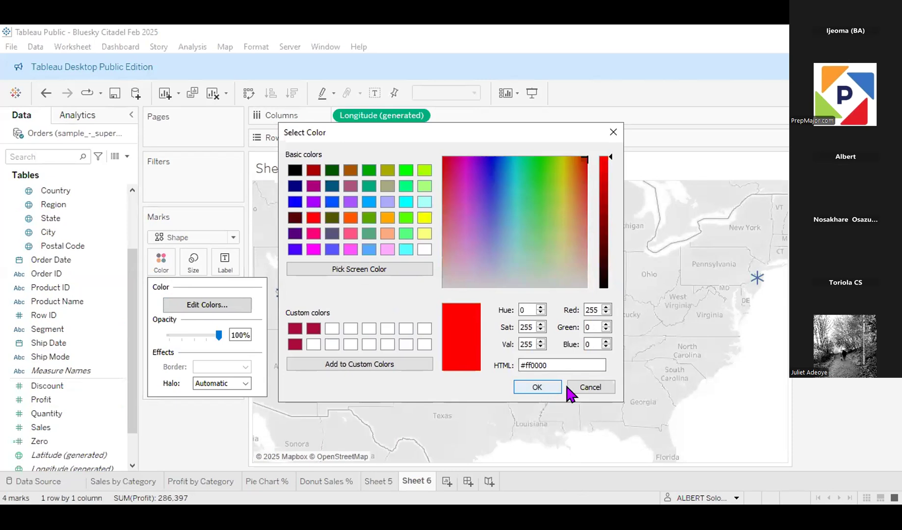
left_click(539, 386)
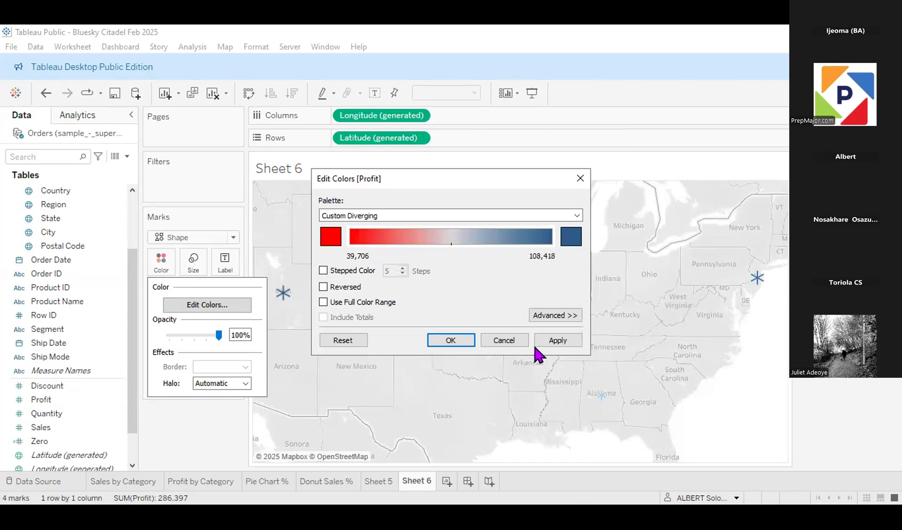
left_click(555, 338)
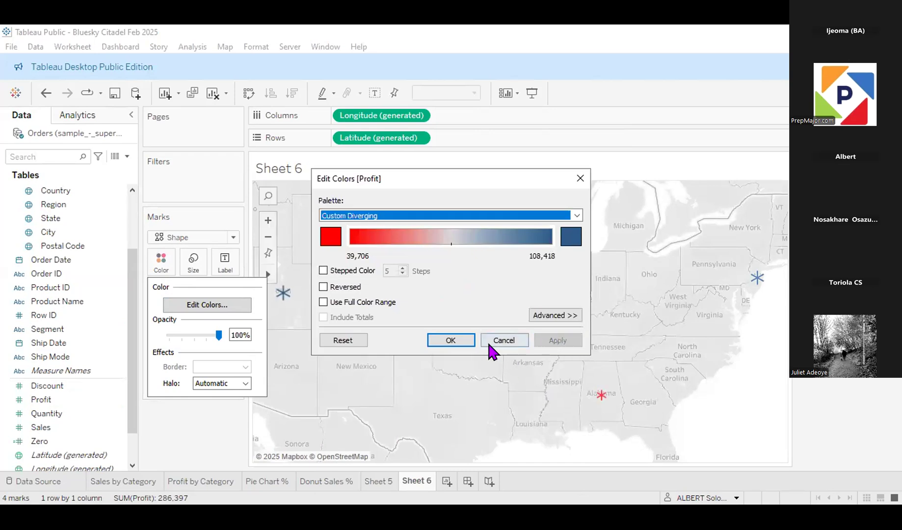
left_click(449, 339)
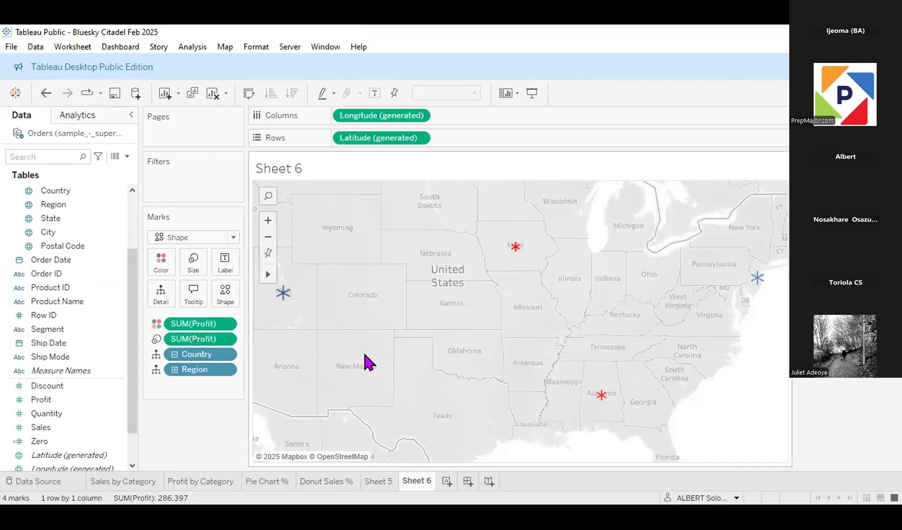
Step: Set the high end of the Profit color range to blue (#0000ff) and apply it to the map
left_click(167, 265)
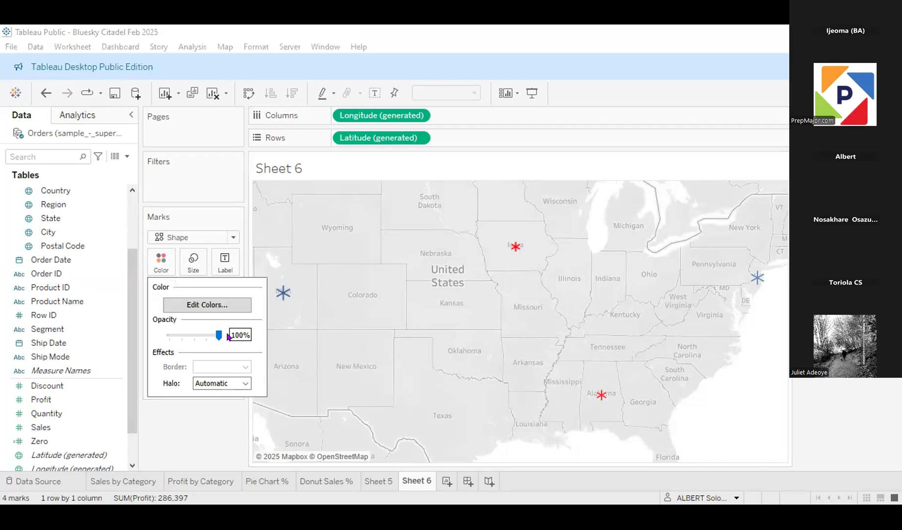
left_click(219, 305)
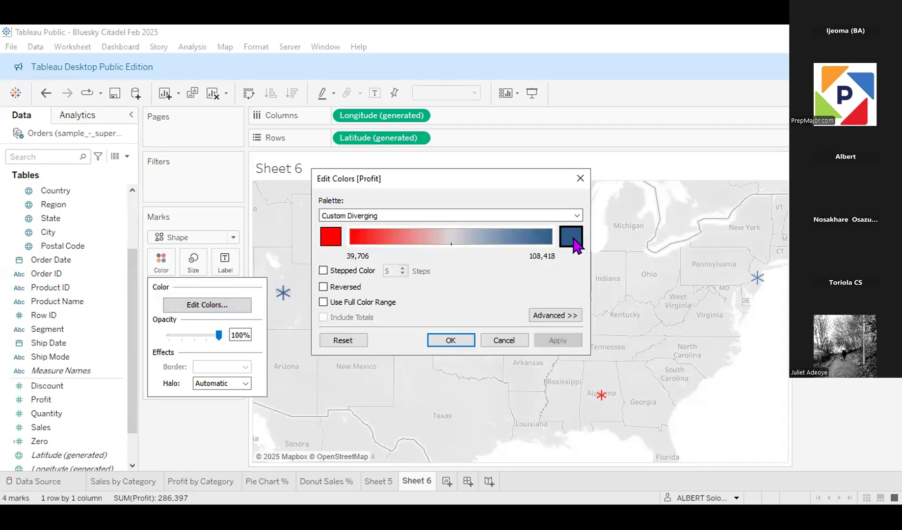
left_click(574, 240)
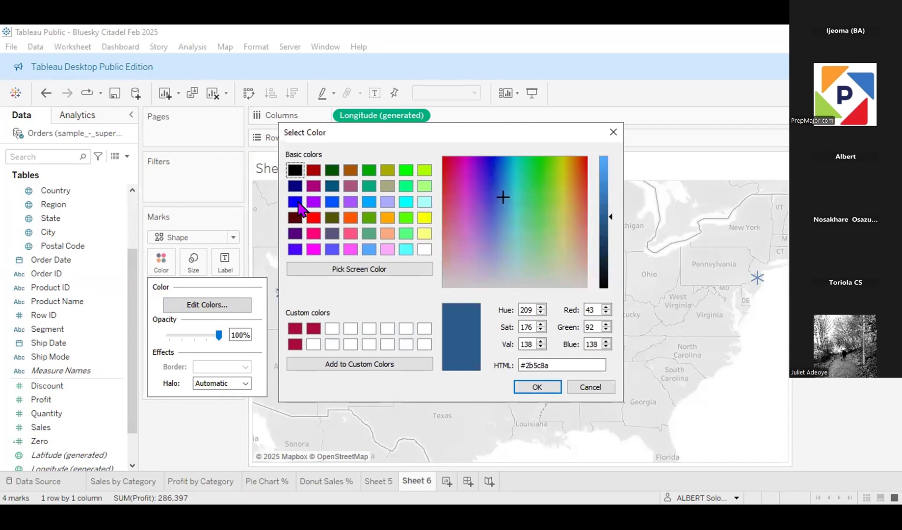
left_click(296, 202)
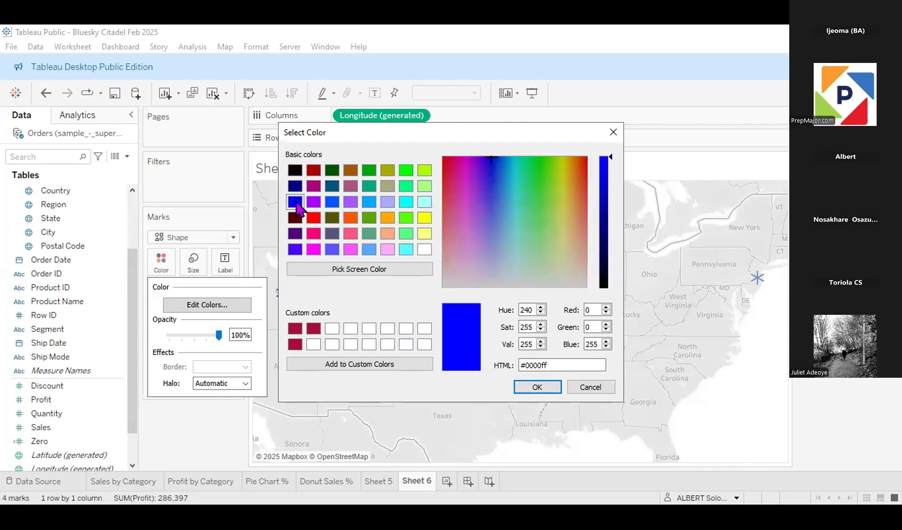
left_click(533, 387)
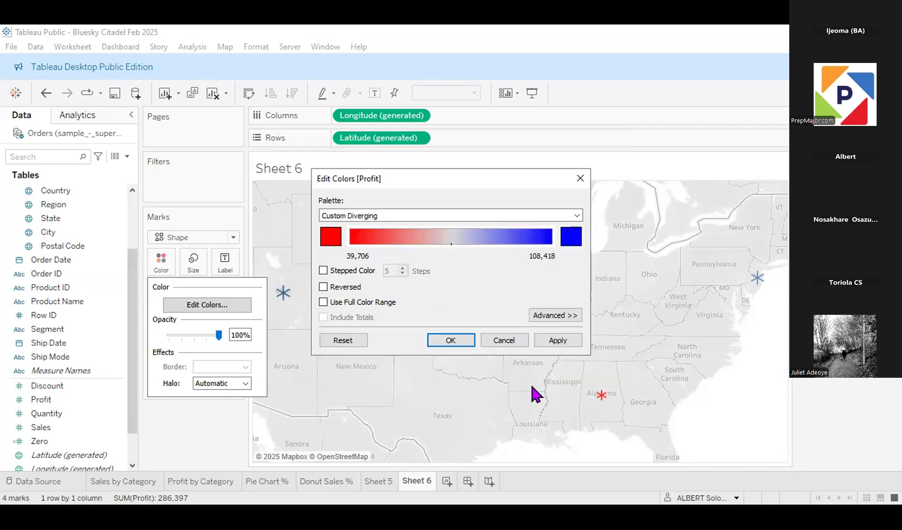
left_click(555, 340)
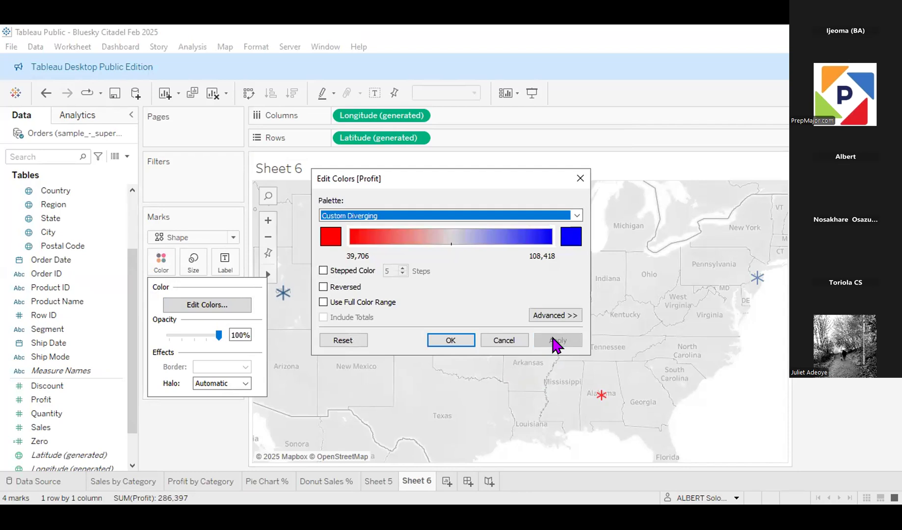
left_click(450, 340)
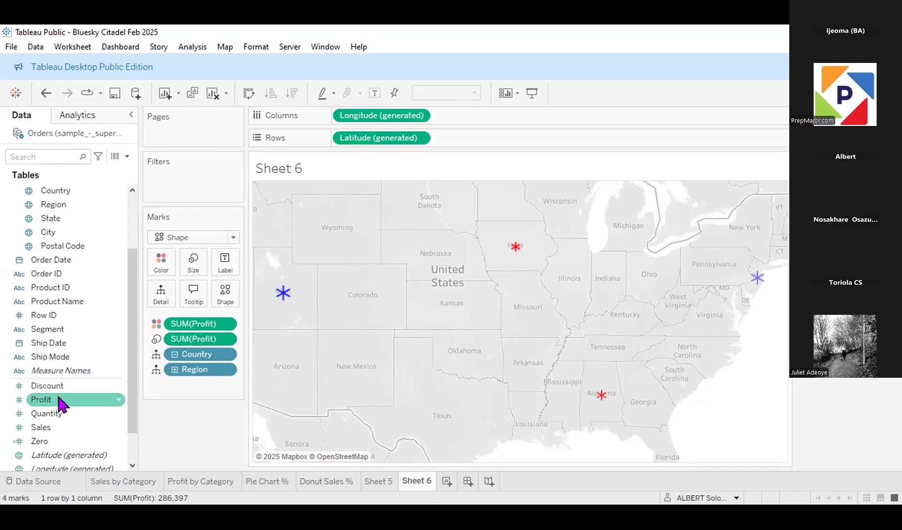
Step: Label the map marks with Region and Profit
scroll(67, 255, "up", 3)
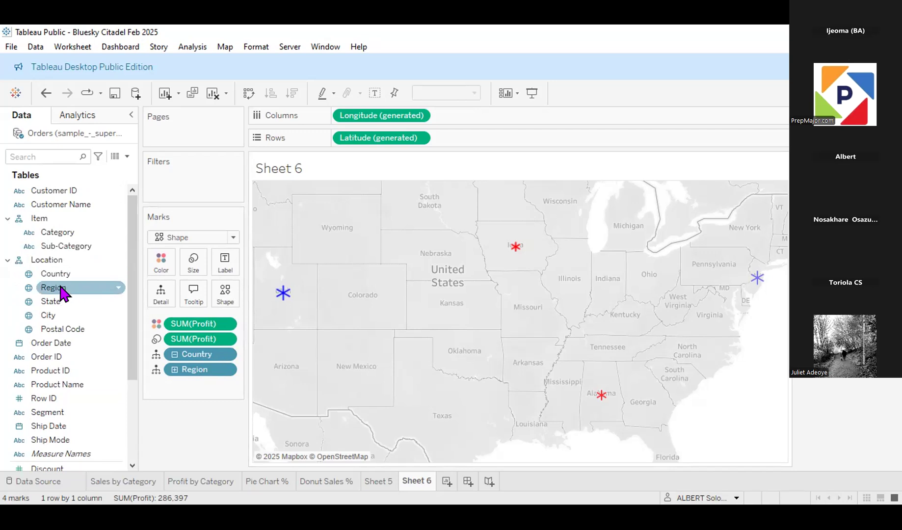
left_click(63, 294)
left_click_drag(230, 262, 216, 260)
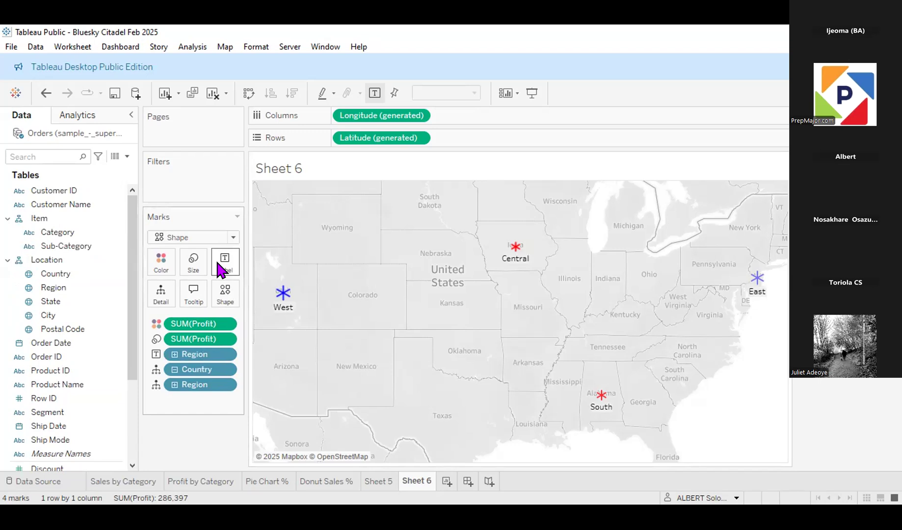
left_click(59, 260)
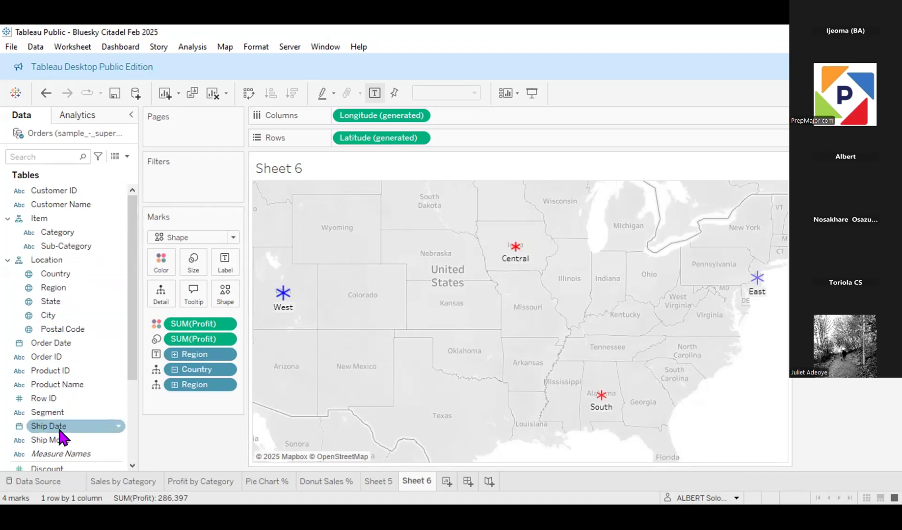
scroll(60, 422, "down", 3)
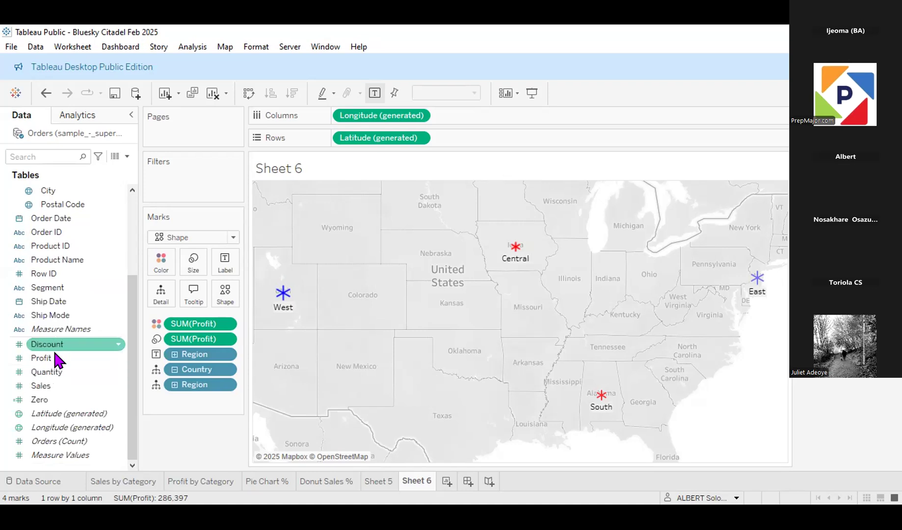
left_click_drag(58, 364, 225, 265)
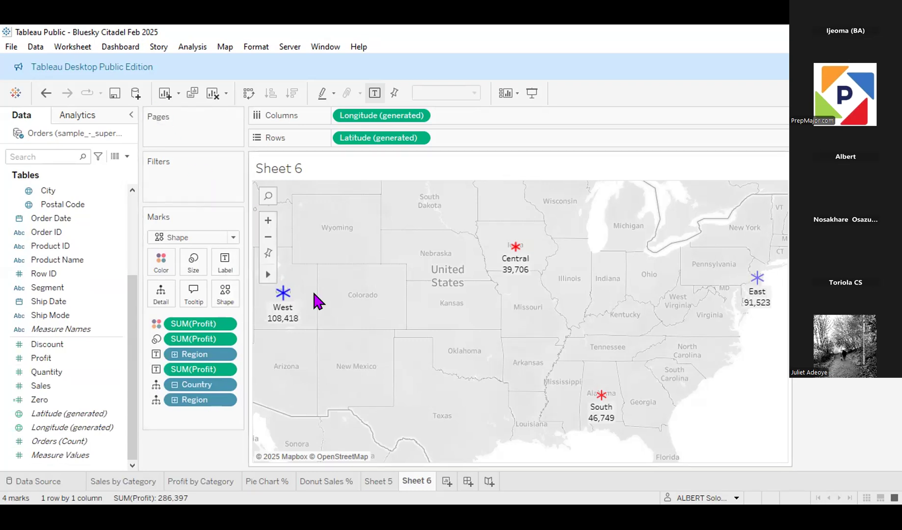
Step: Format the Profit labels as custom currency with 0 decimal places and display units of Thousands (K)
right_click(281, 305)
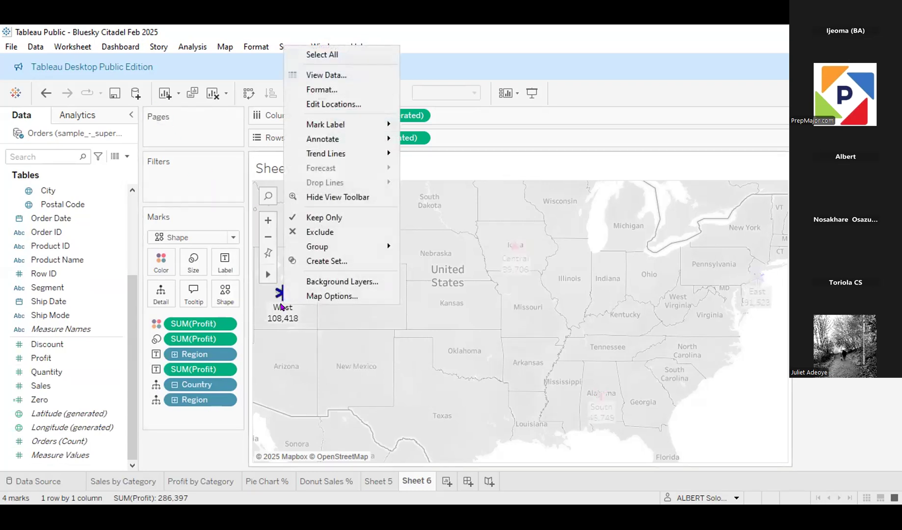
left_click(322, 90)
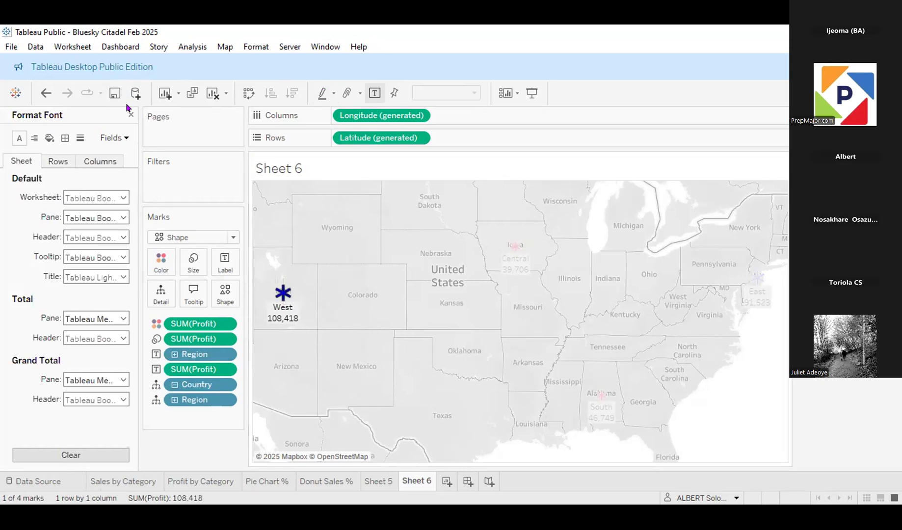
left_click(114, 138)
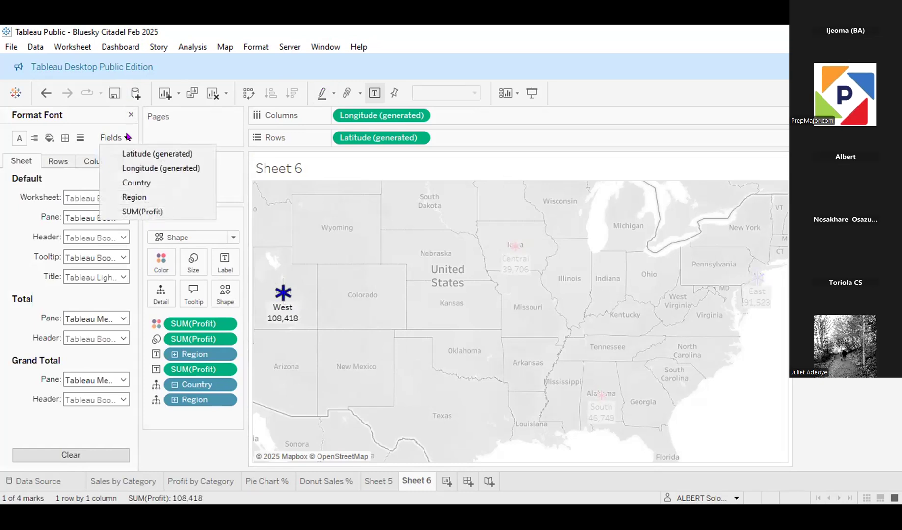
left_click(151, 211)
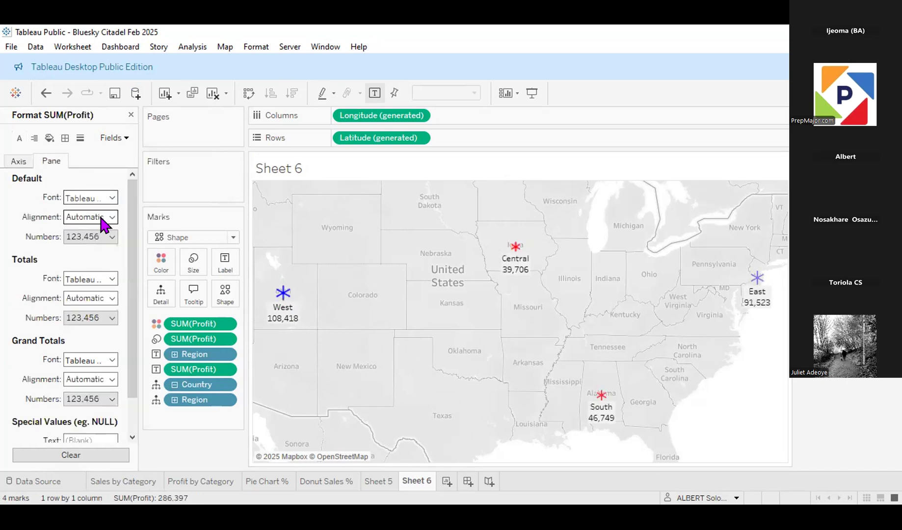
left_click(112, 238)
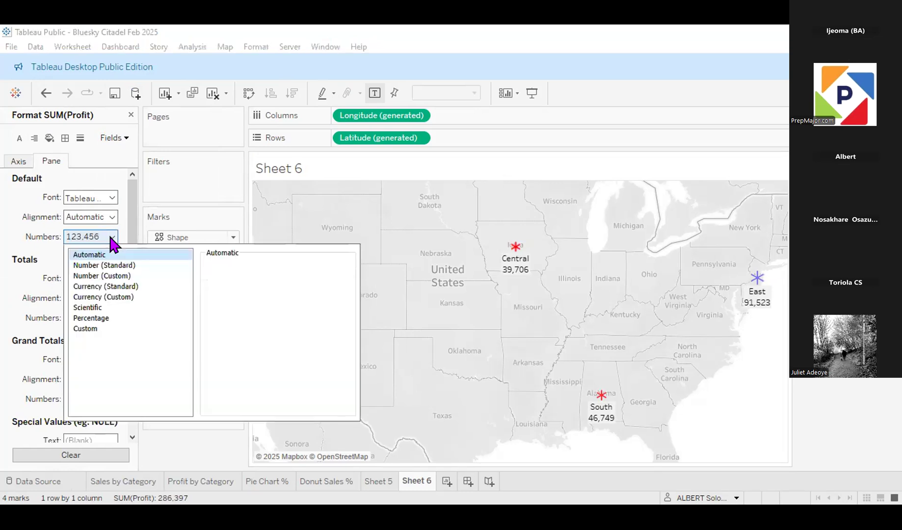
left_click(113, 296)
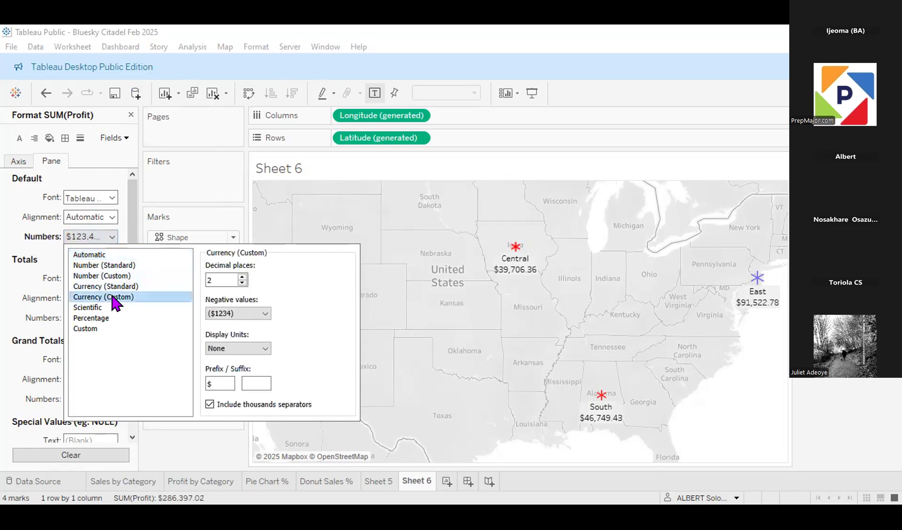
double_click(241, 284)
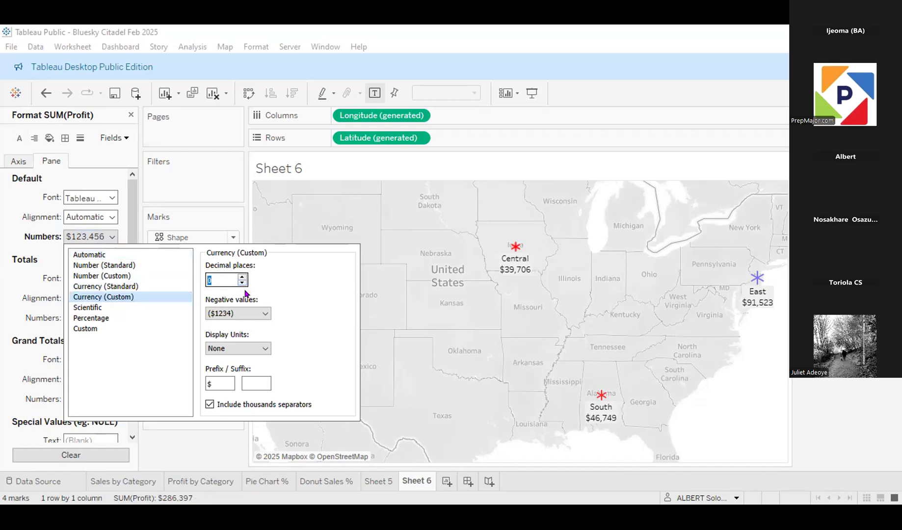
left_click(257, 350)
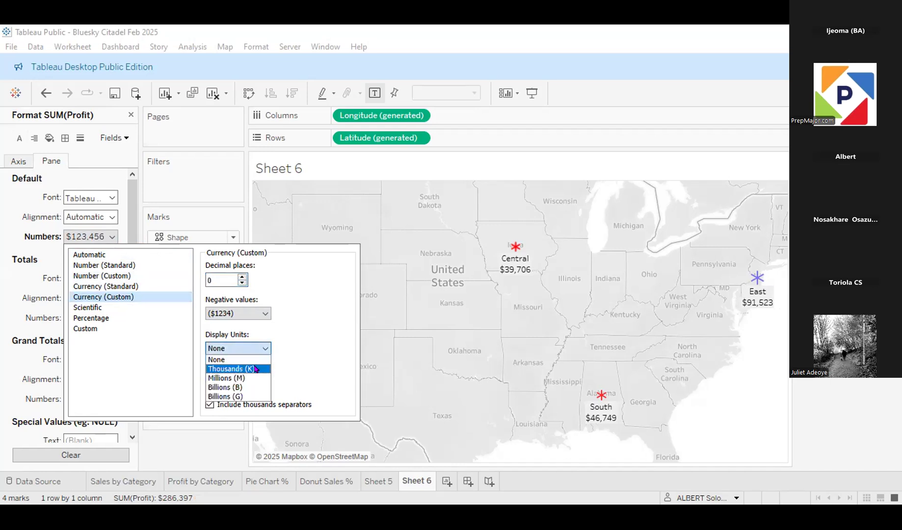
left_click(255, 369)
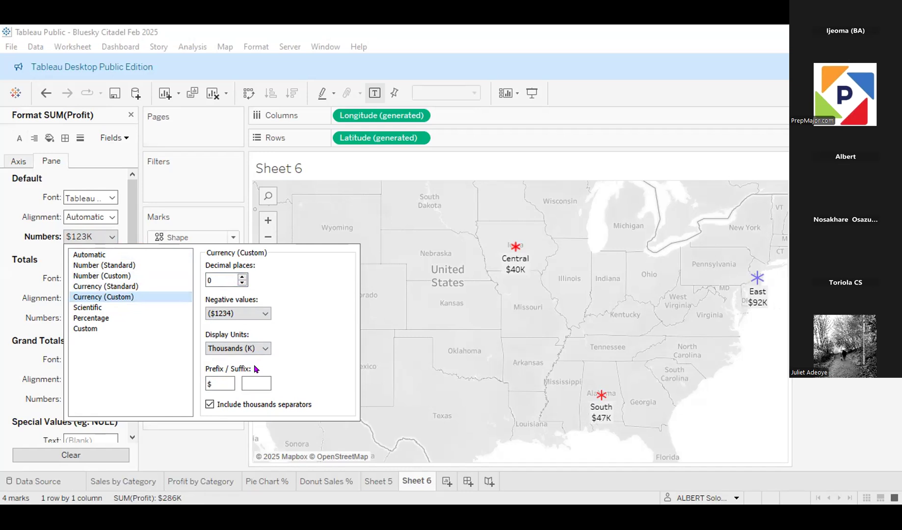
left_click(194, 438)
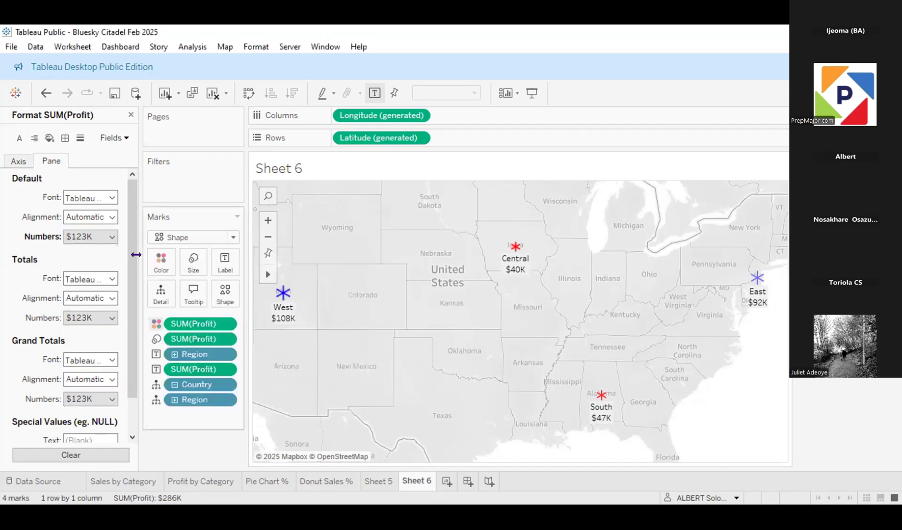
Step: Set the default header font of the Region field to Tableau Semibold
left_click(127, 135)
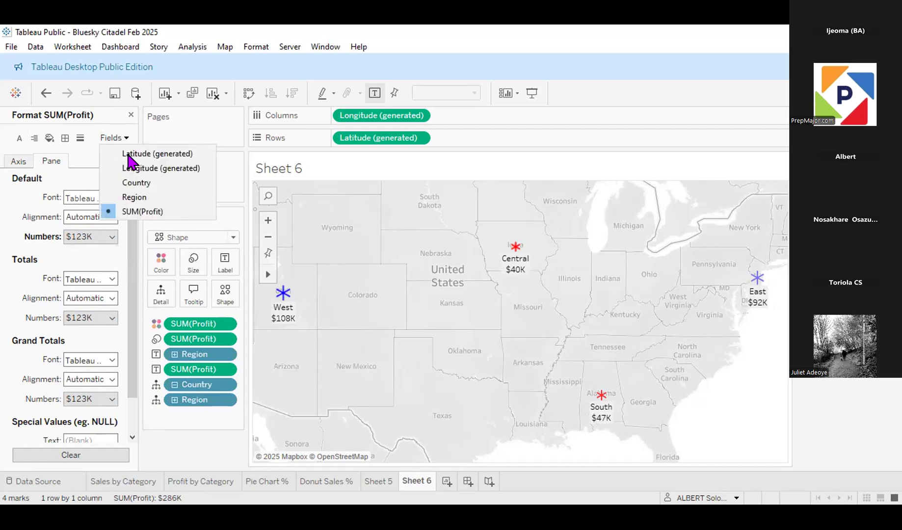
left_click(134, 197)
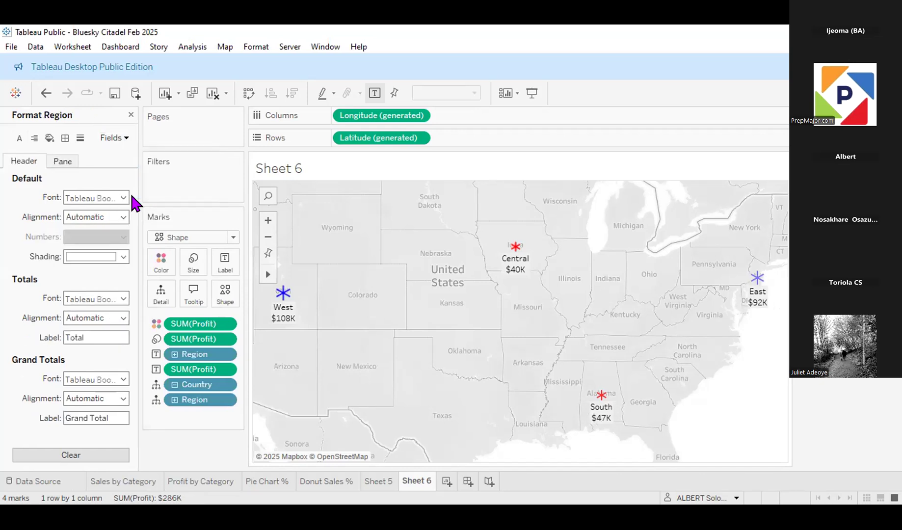
left_click(121, 138)
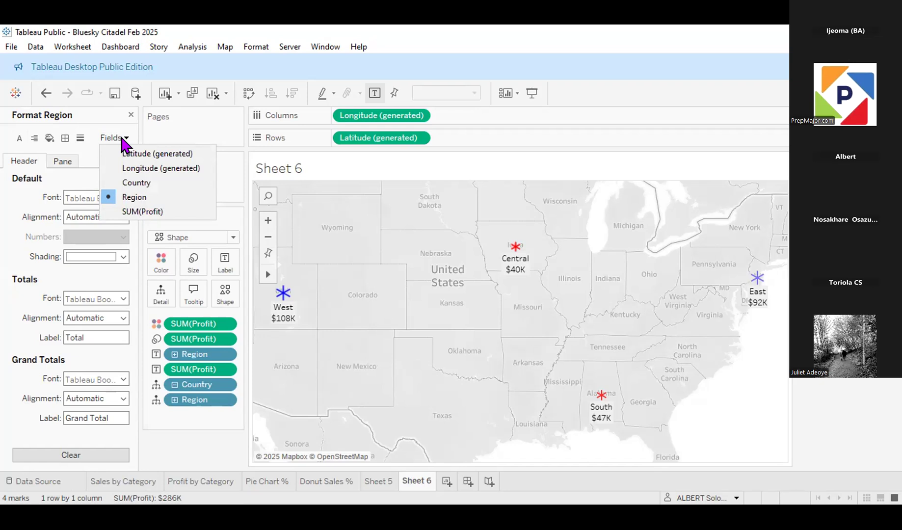
left_click(125, 199)
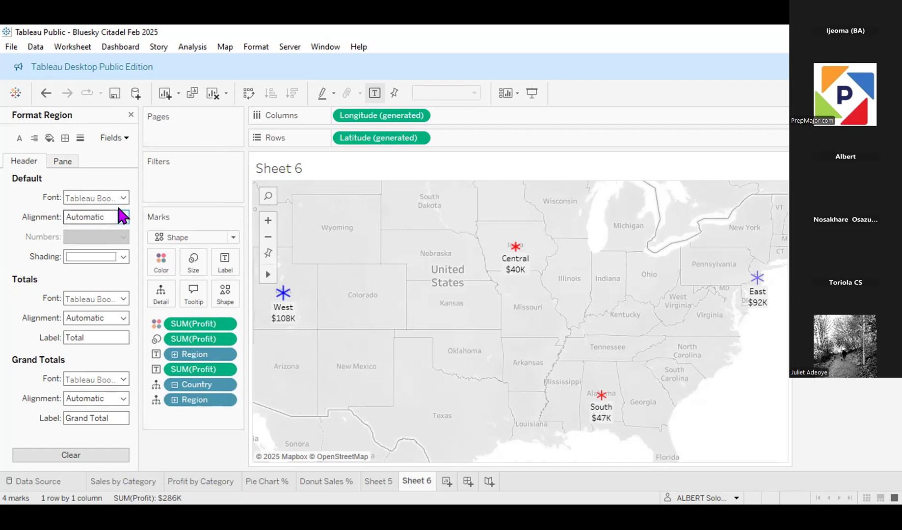
left_click(122, 198)
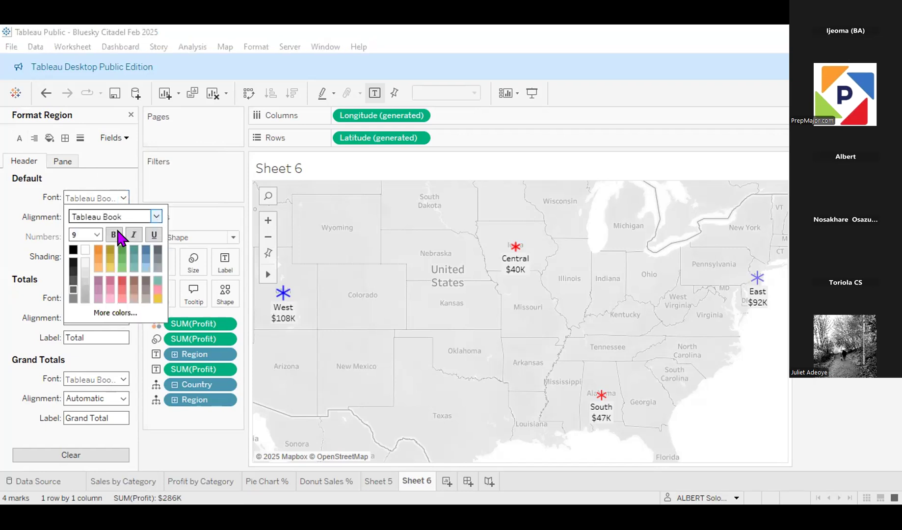
left_click(155, 217)
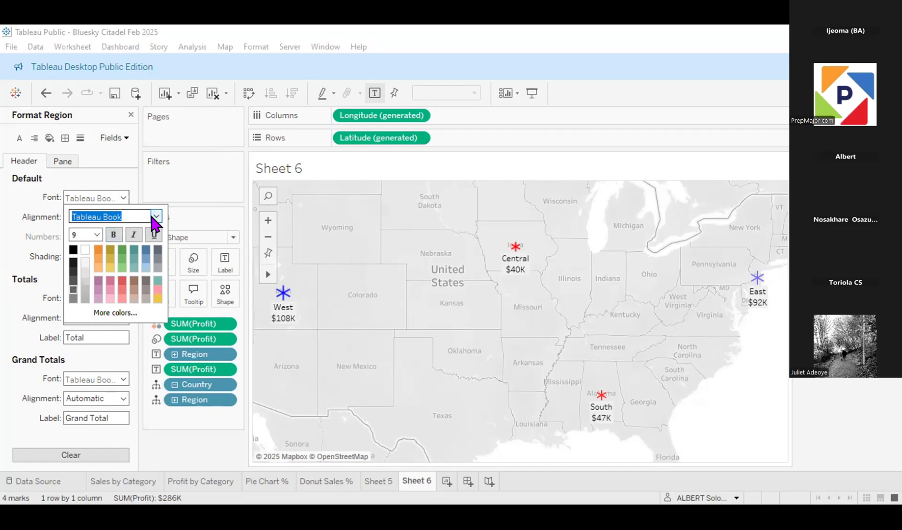
left_click(153, 217)
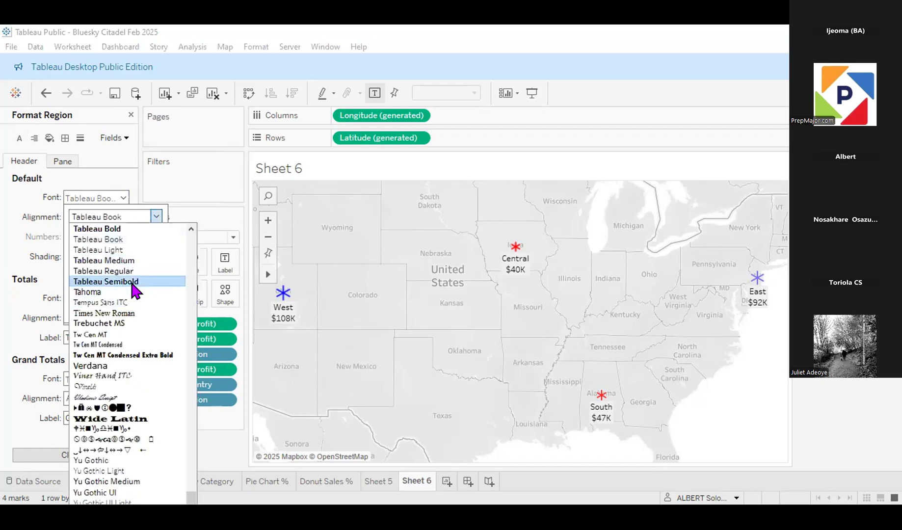
left_click(132, 282)
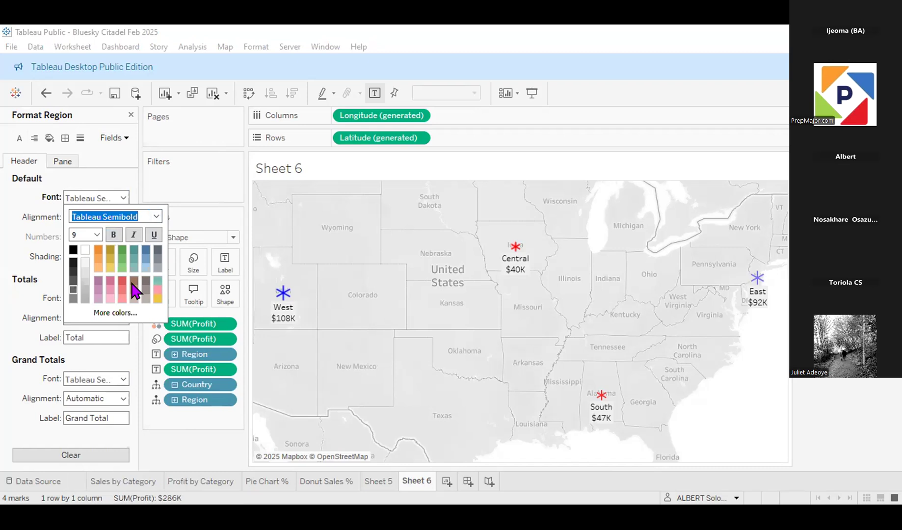
Step: Set the worksheet's default pane font to Tableau Semibold in black
left_click(17, 139)
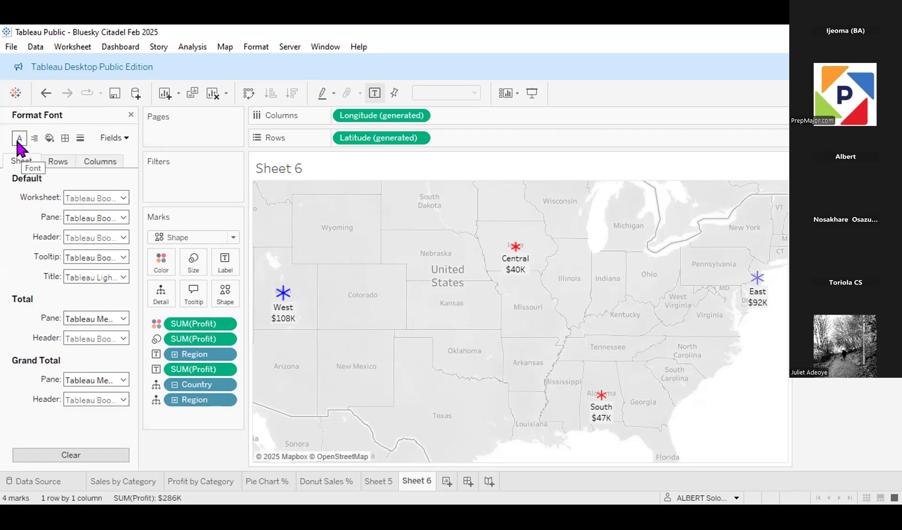
left_click(123, 218)
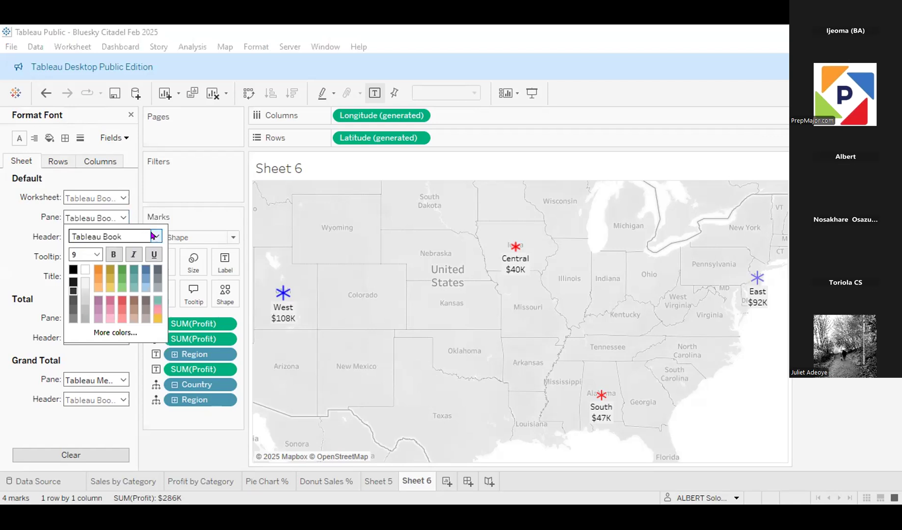
left_click(156, 236)
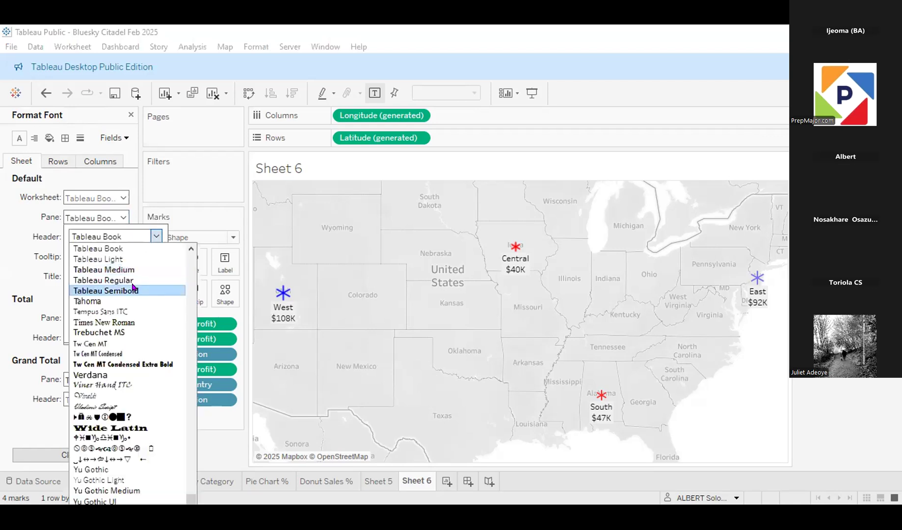
left_click(133, 289)
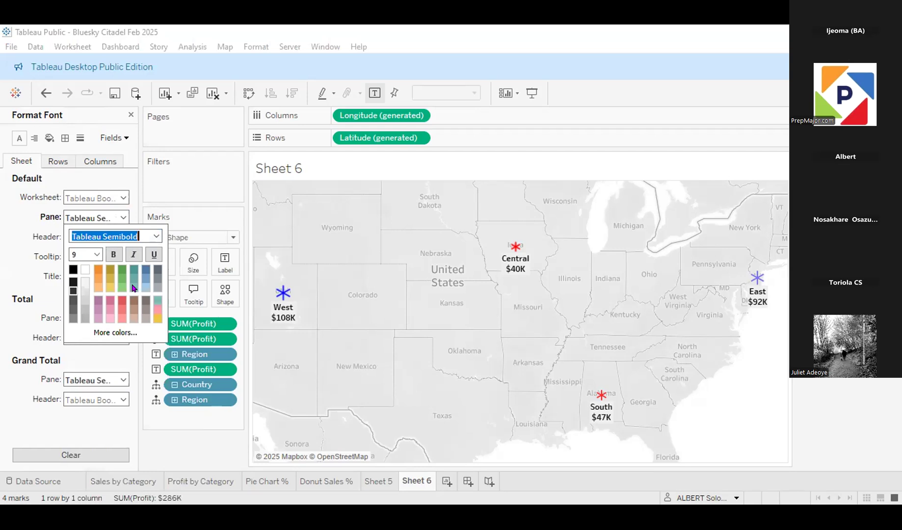
left_click(73, 270)
left_click(70, 270)
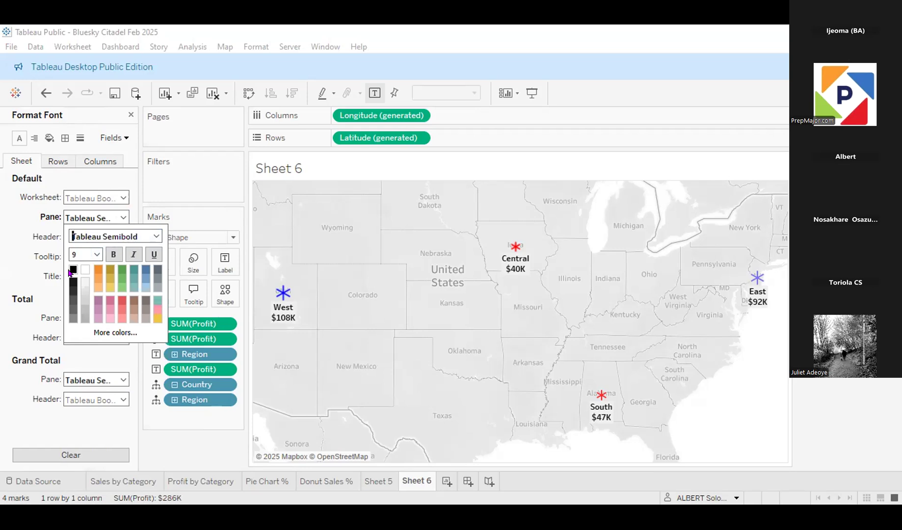
Step: Set the worksheet's default pane font to size 10 and bold
left_click(98, 255)
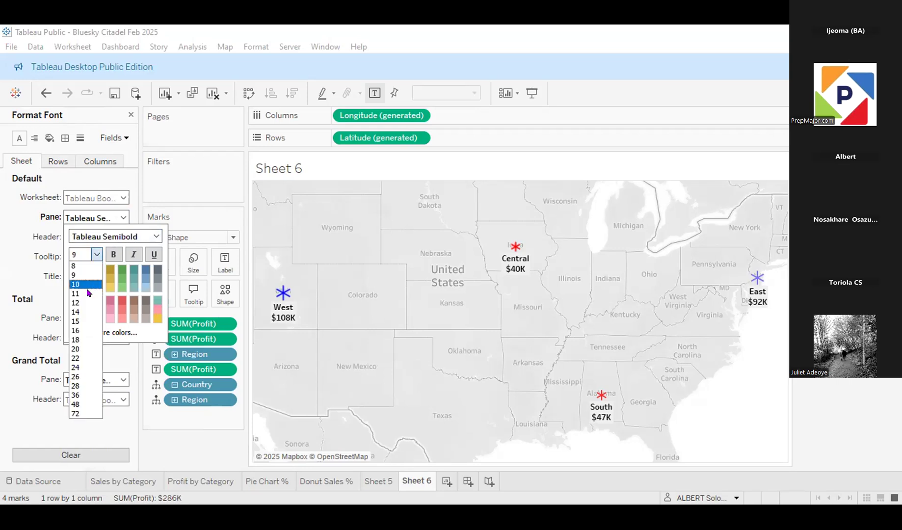
left_click(87, 290)
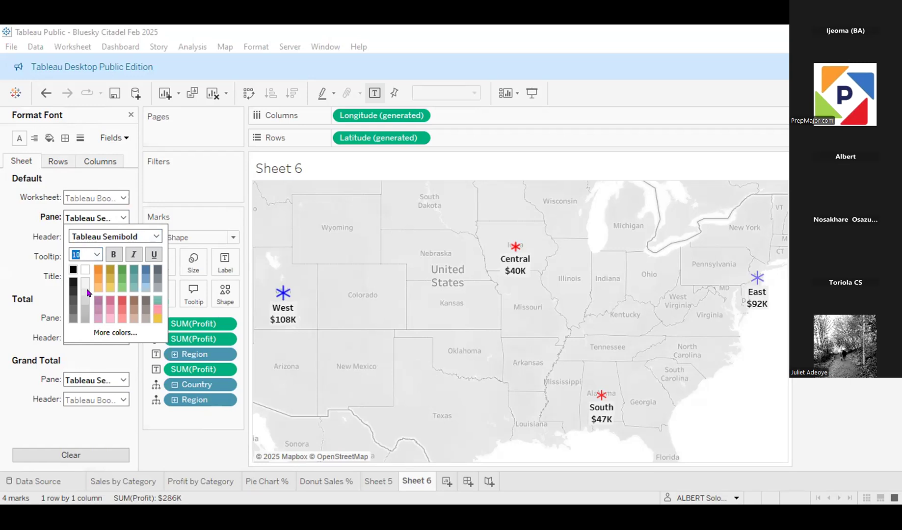
left_click(112, 259)
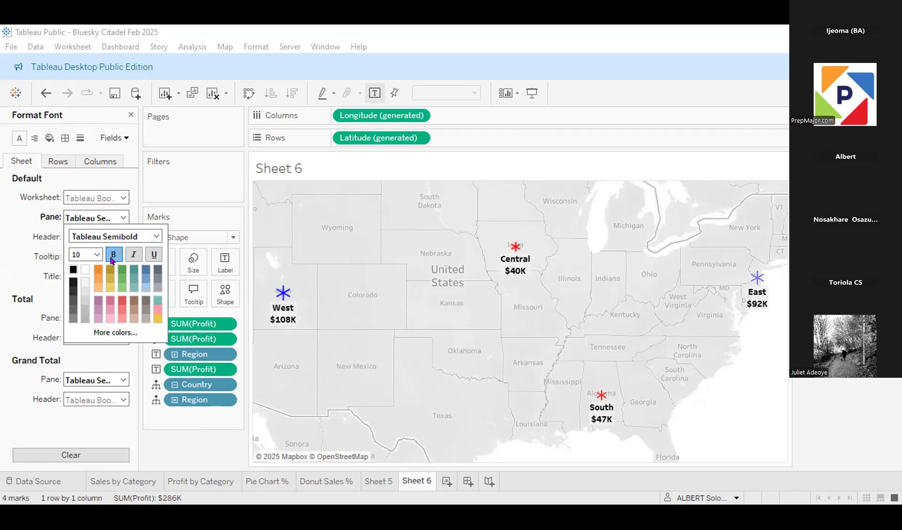
left_click(171, 448)
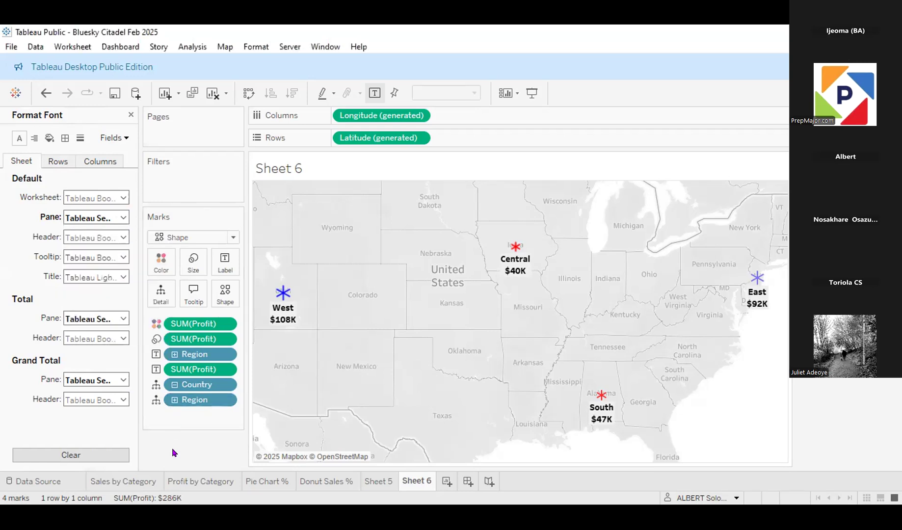
Step: Change the mark type from Shape to Map so the regions are drawn as filled areas
left_click(230, 237)
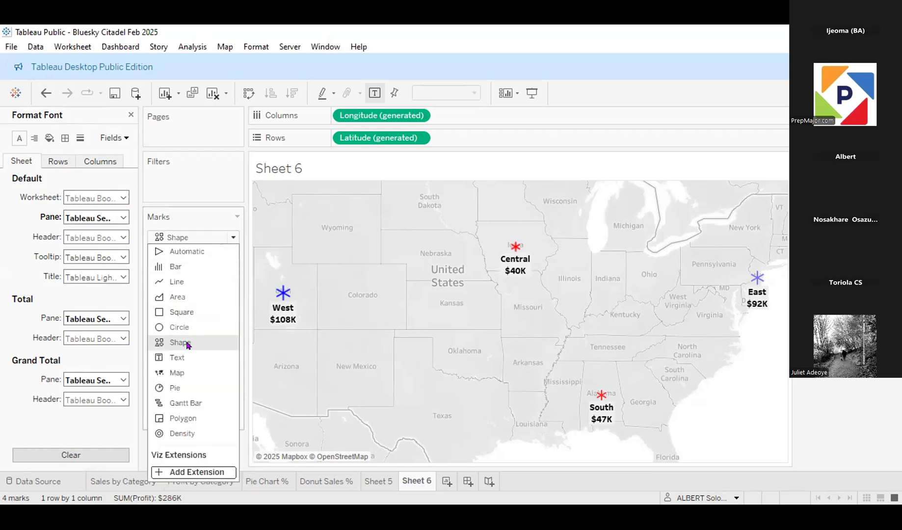
left_click(178, 372)
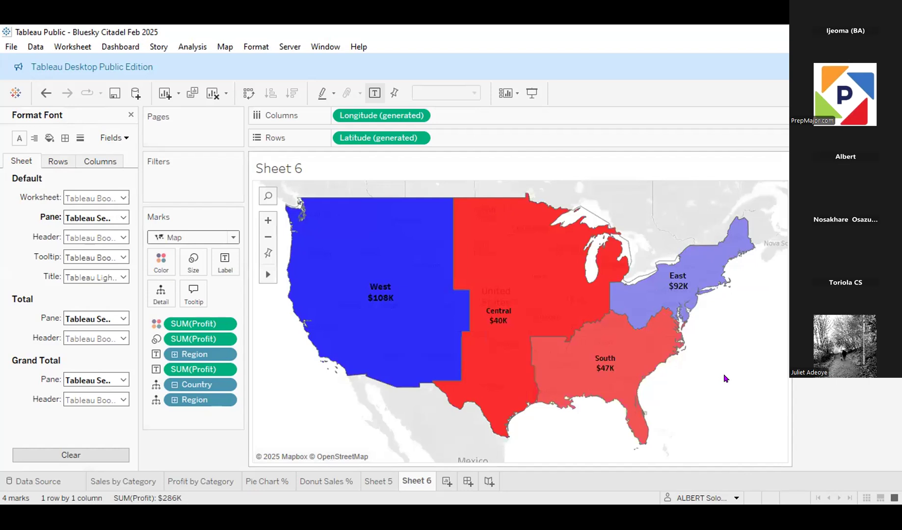
mouse_move(474, 363)
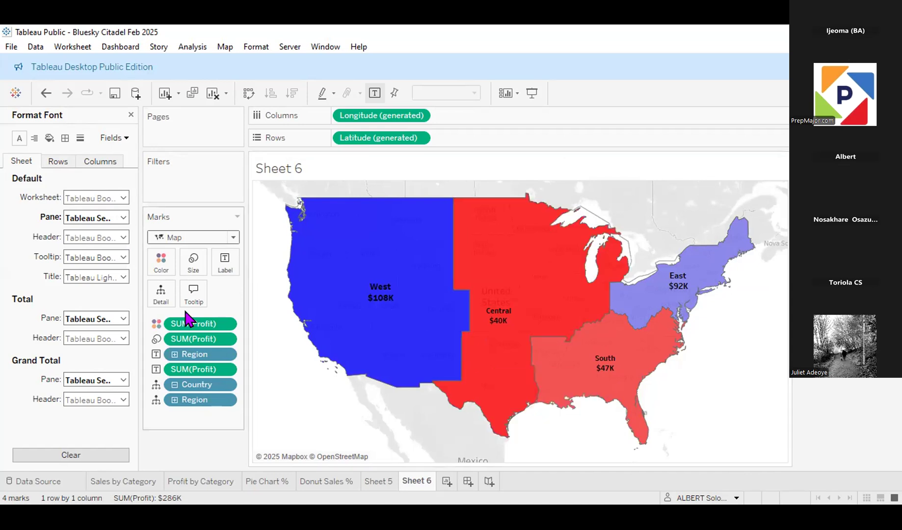
Step: Increase the default pane font size to 14 for the region and profit labels on the filled map
left_click(118, 213)
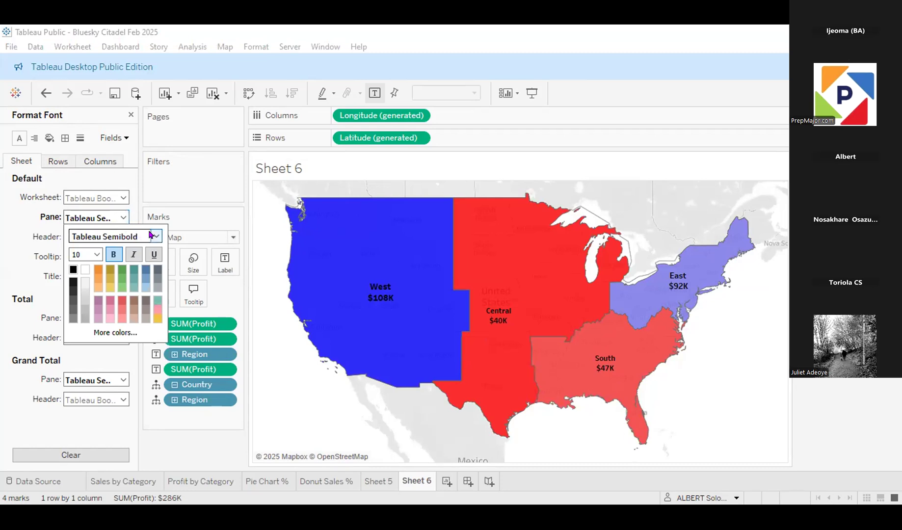
left_click(97, 255)
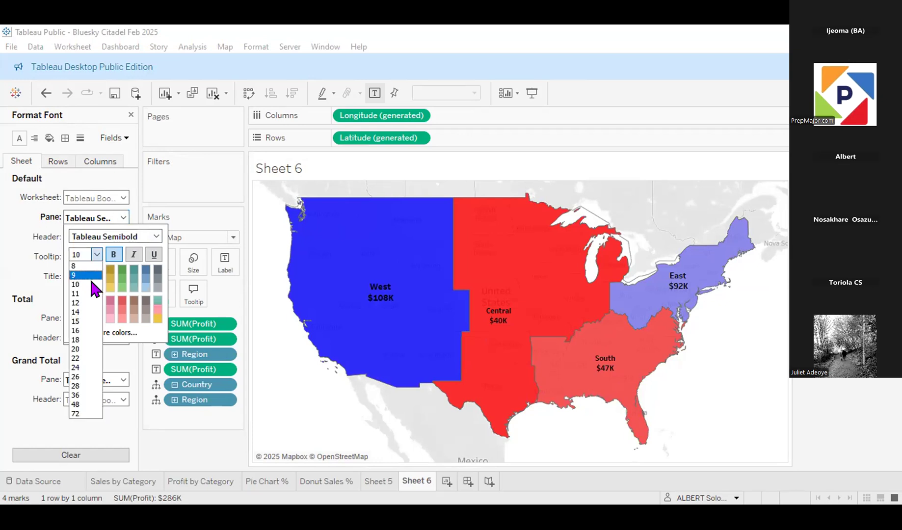
left_click(92, 307)
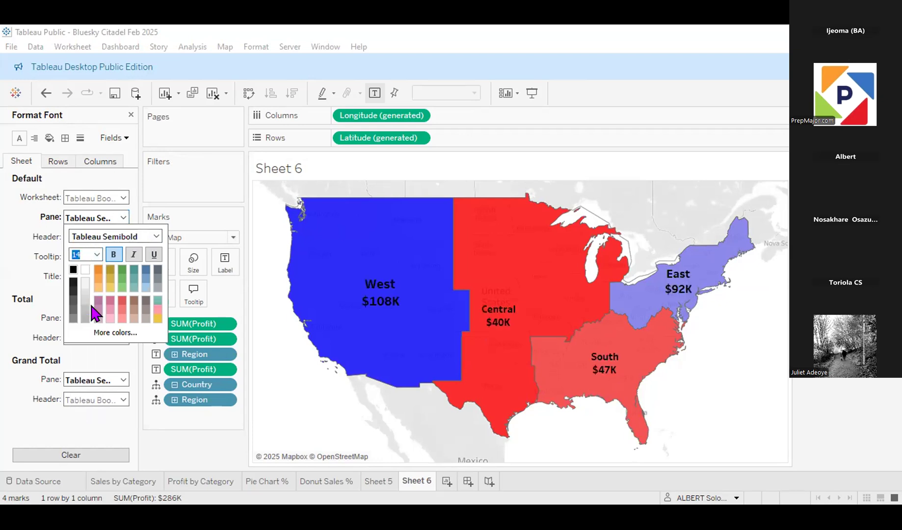
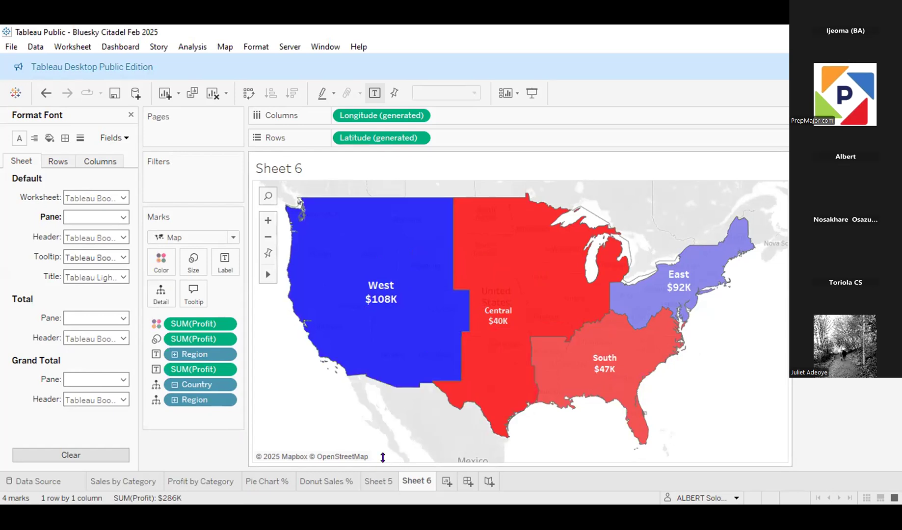
Step: Roll the profit map on Sheet 5 up from state level to region level
left_click(378, 482)
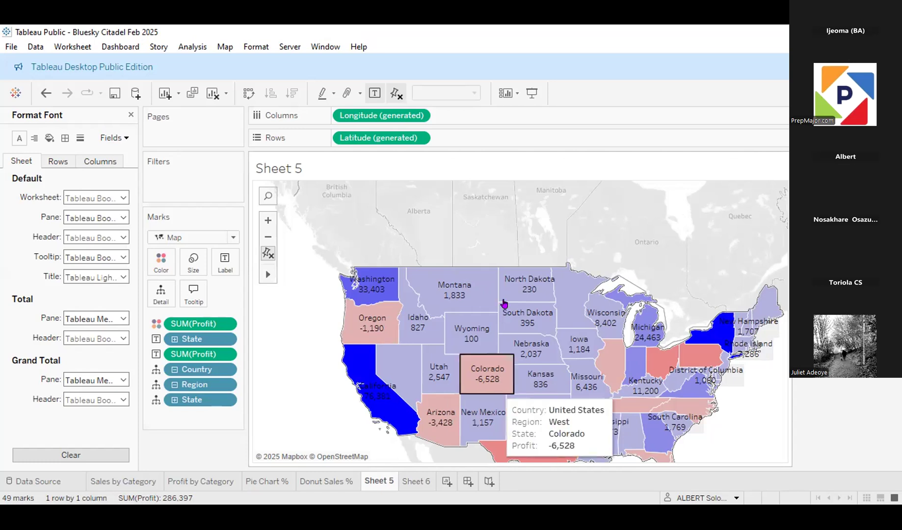
left_click(174, 385)
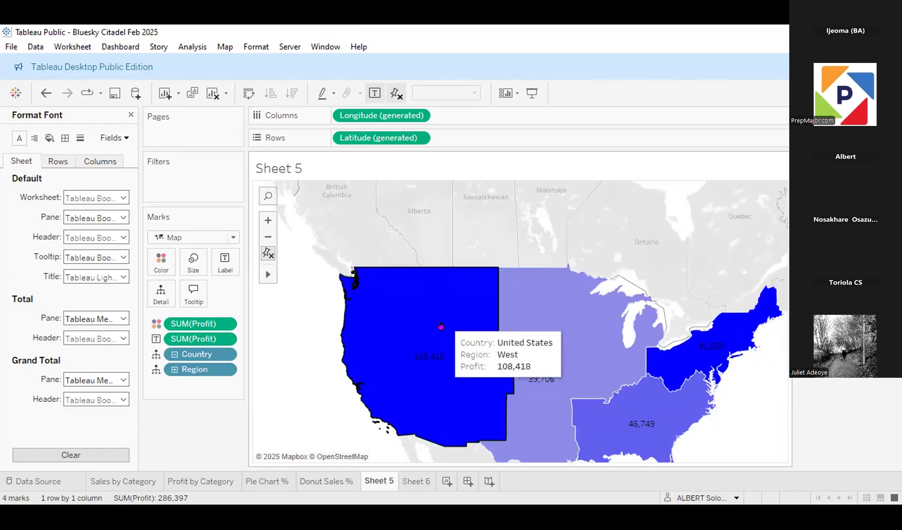
scroll(679, 291, "down", 1)
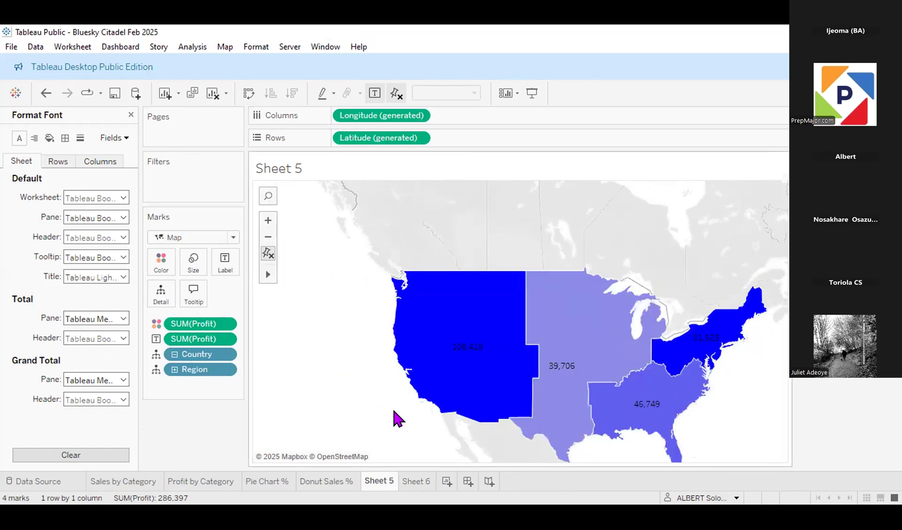
Step: Drill the Sheet 6 region map down to states, roll it back up to regions, and compare it with Sheet 5
left_click(414, 479)
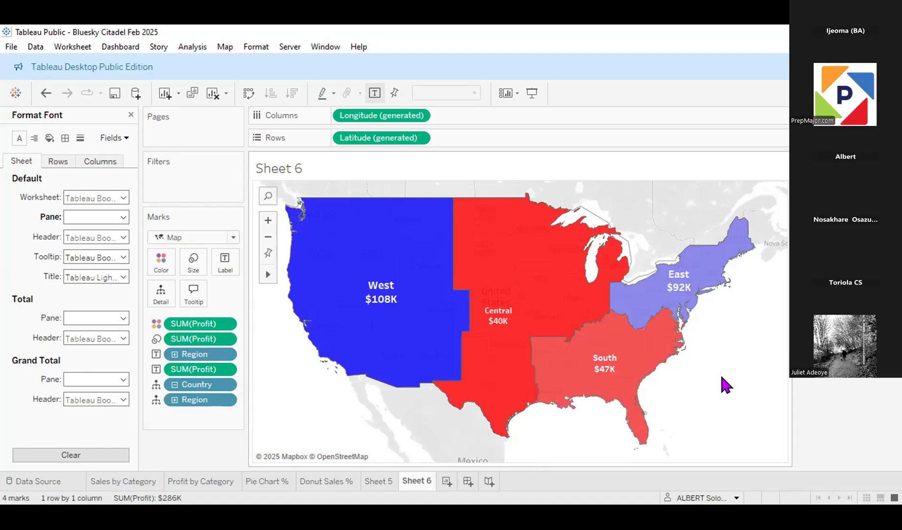
scroll(721, 374, "up", 1)
scroll(722, 377, "down", 1)
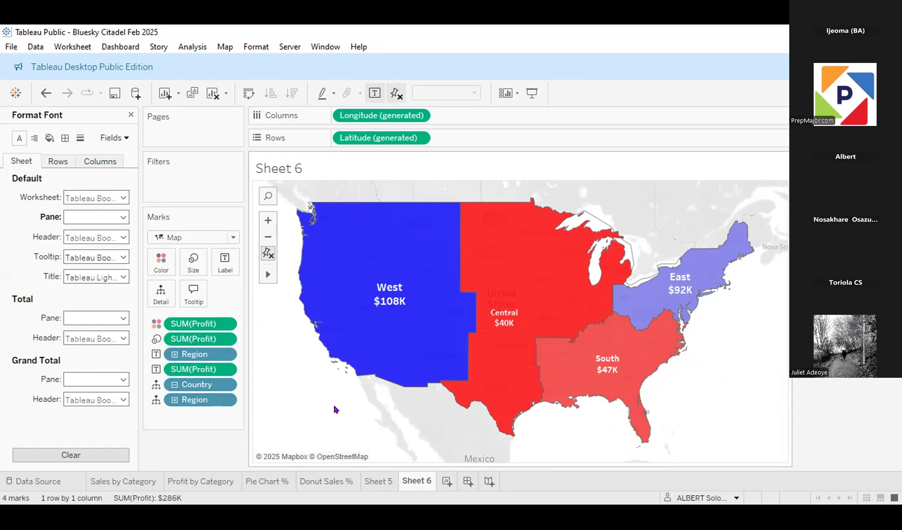
left_click(174, 400)
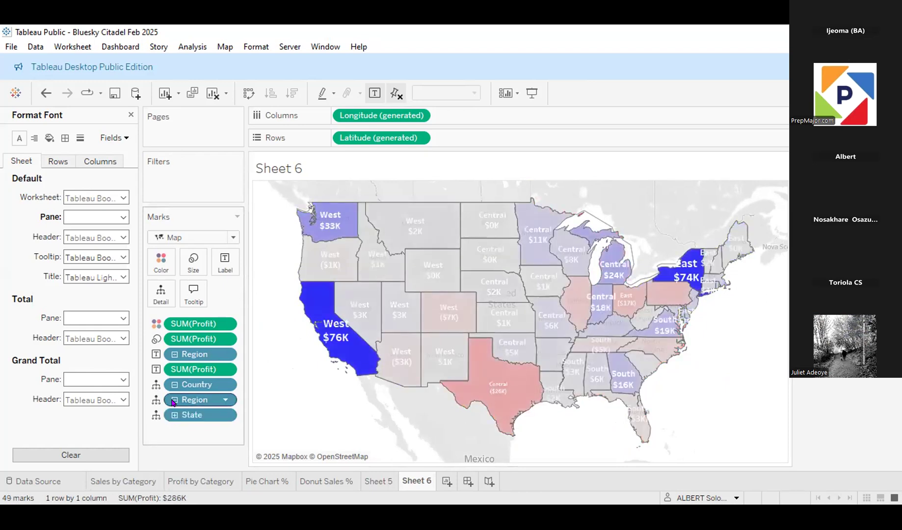
left_click(174, 402)
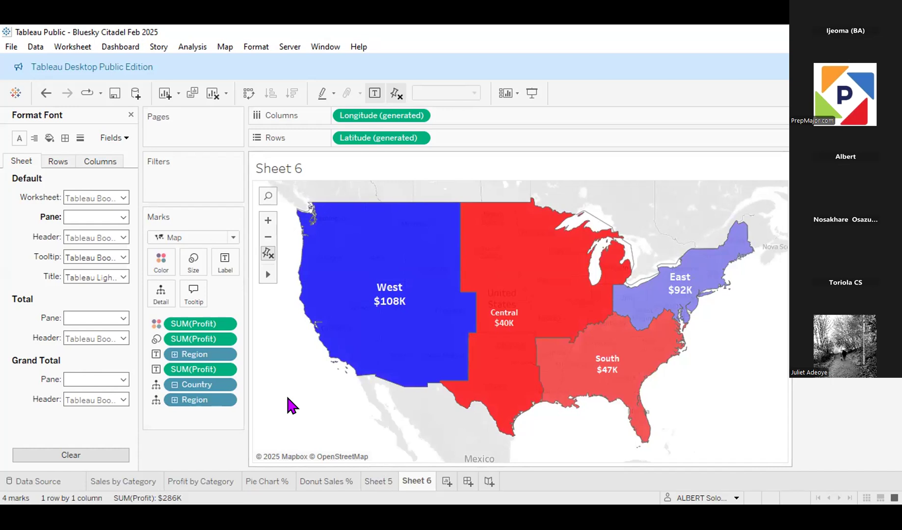
left_click(373, 480)
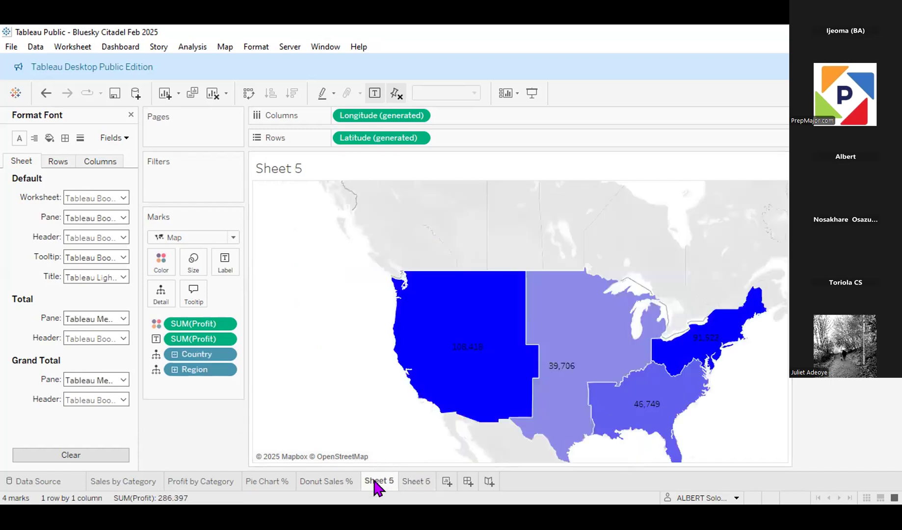
left_click(418, 484)
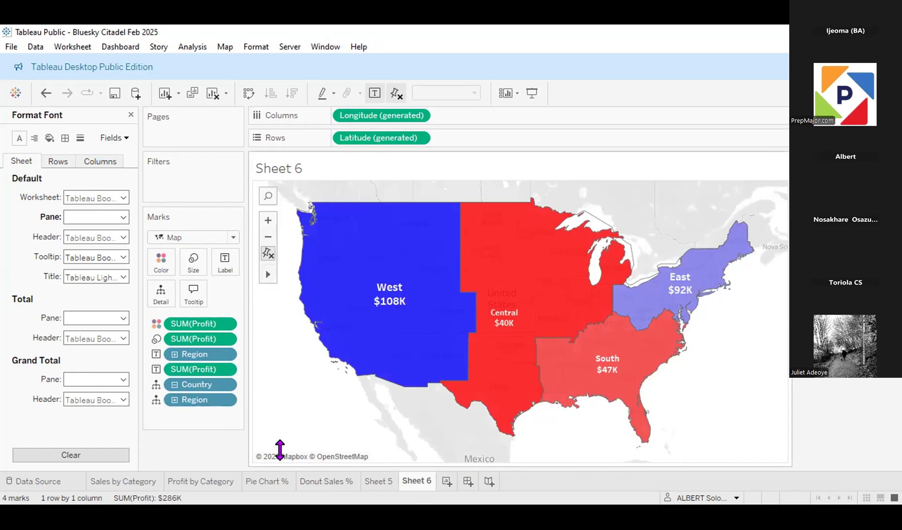
Step: Roll the Sheet 6 profit map up to country level and close the font formatting settings
left_click(174, 384)
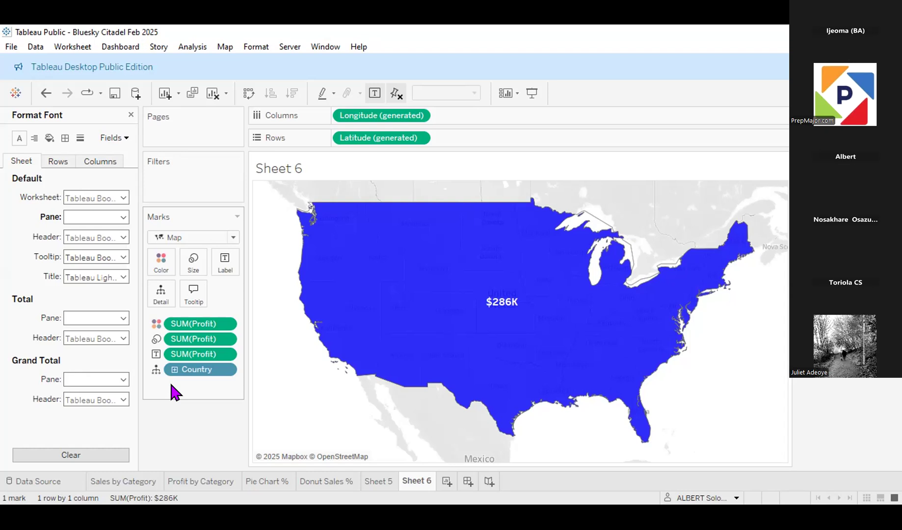
left_click(131, 115)
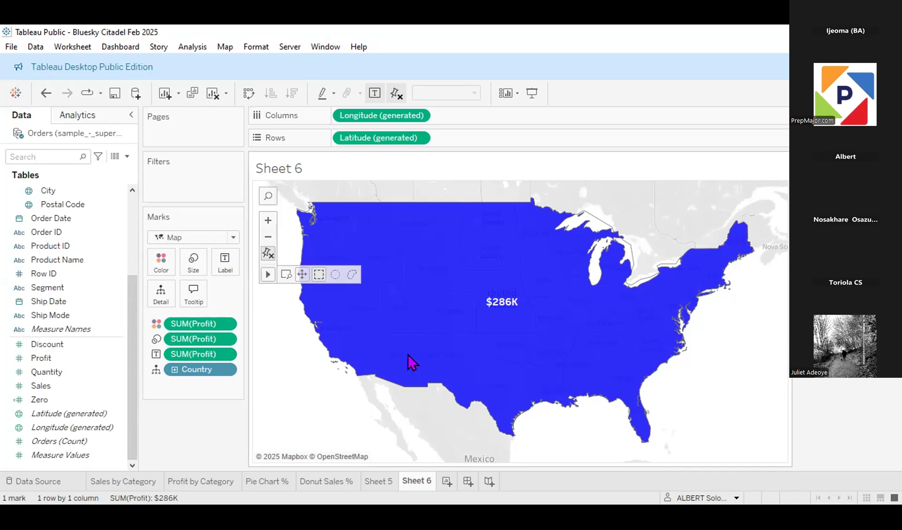
Step: Create a new worksheet and plot the Country field from the Location hierarchy in the view as a map
left_click(446, 482)
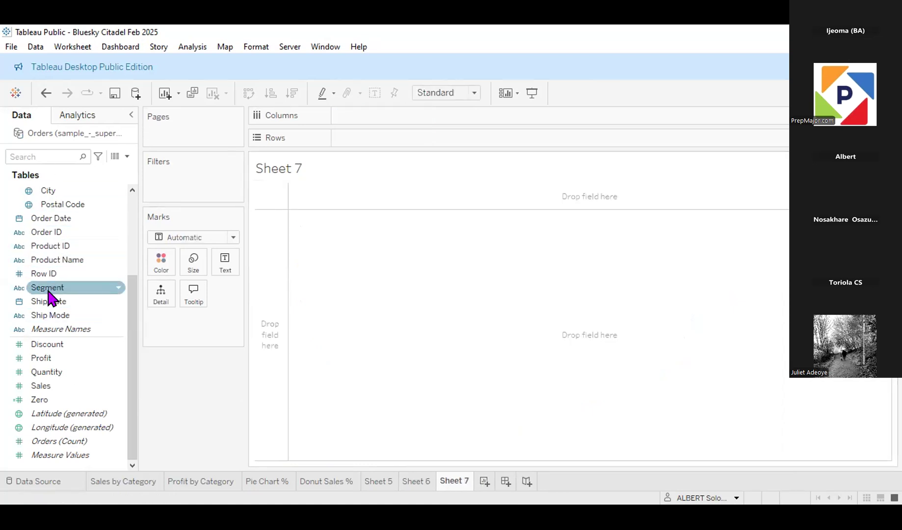
scroll(58, 243, "up", 3)
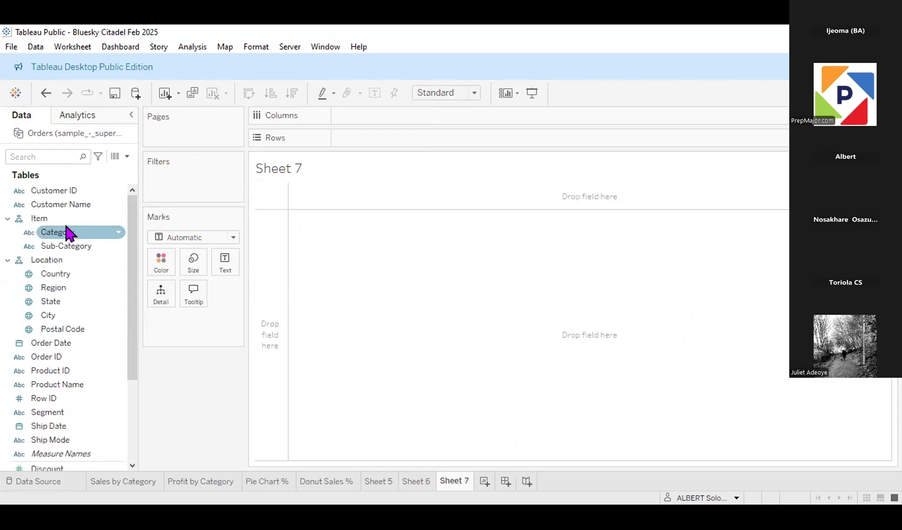
left_click(69, 274)
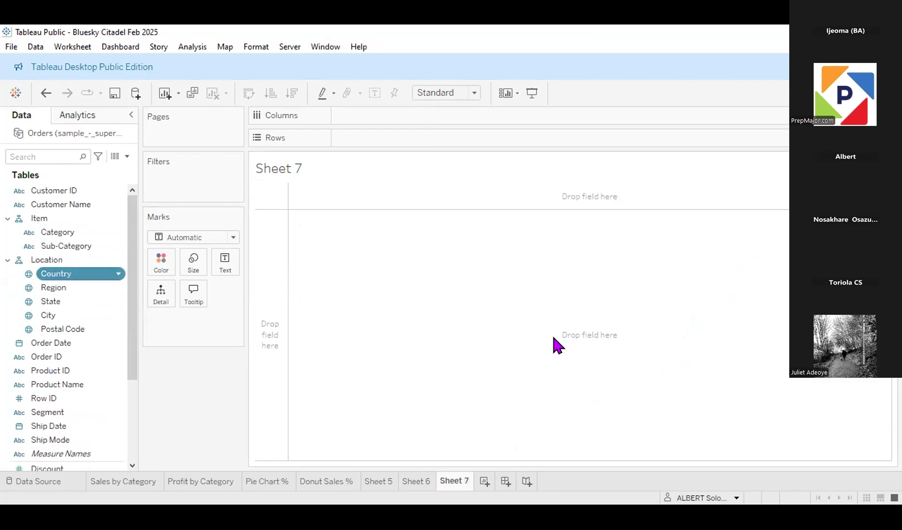
left_click_drag(553, 337, 553, 338)
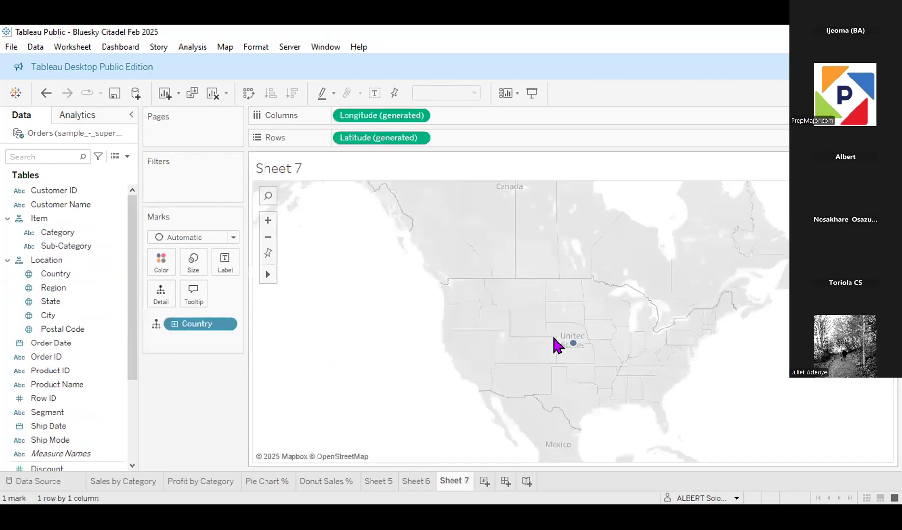
Step: Drill the Country level down to Region and set the mark type to Map for filled areas
left_click(173, 325)
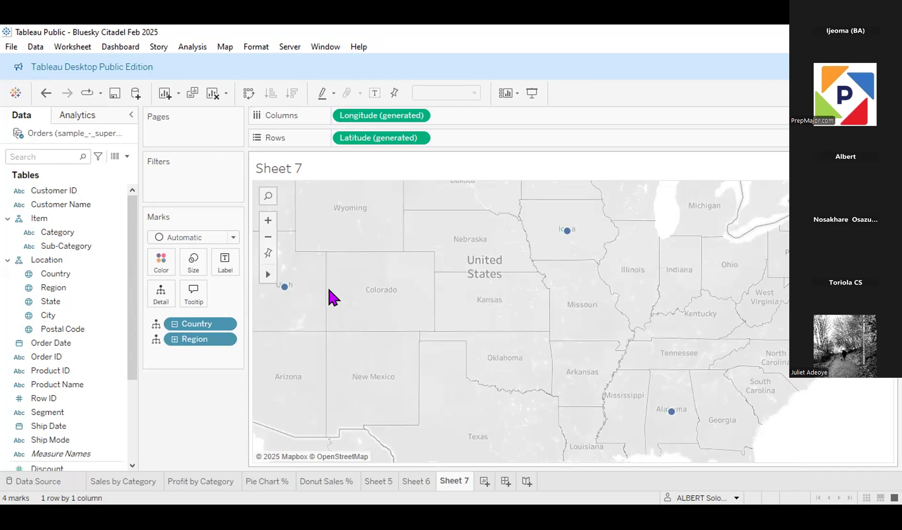
left_click(234, 237)
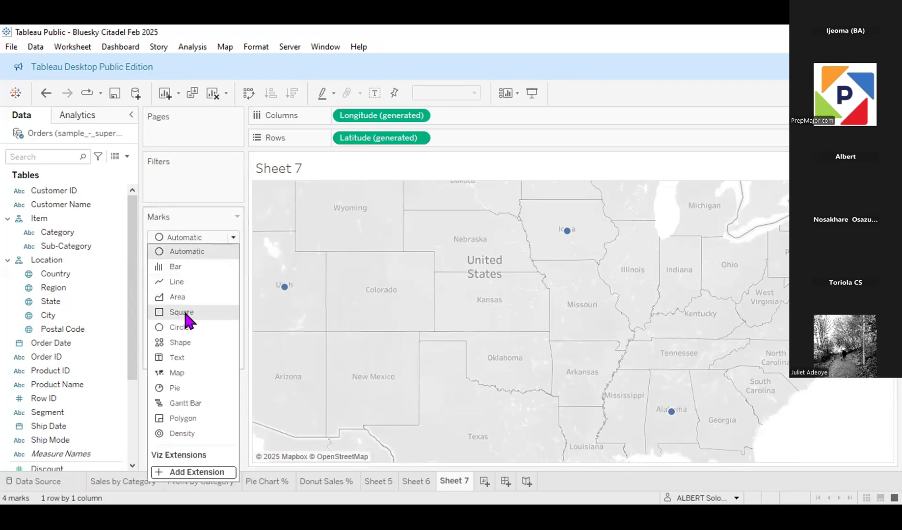
left_click(183, 371)
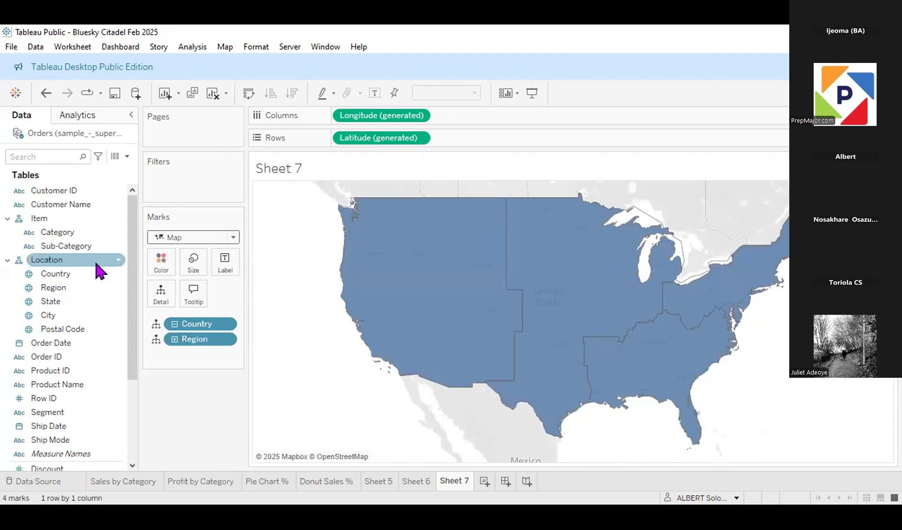
Step: Color the filled areas of the Sheet 7 map by Region
left_click(56, 276)
left_click(59, 288)
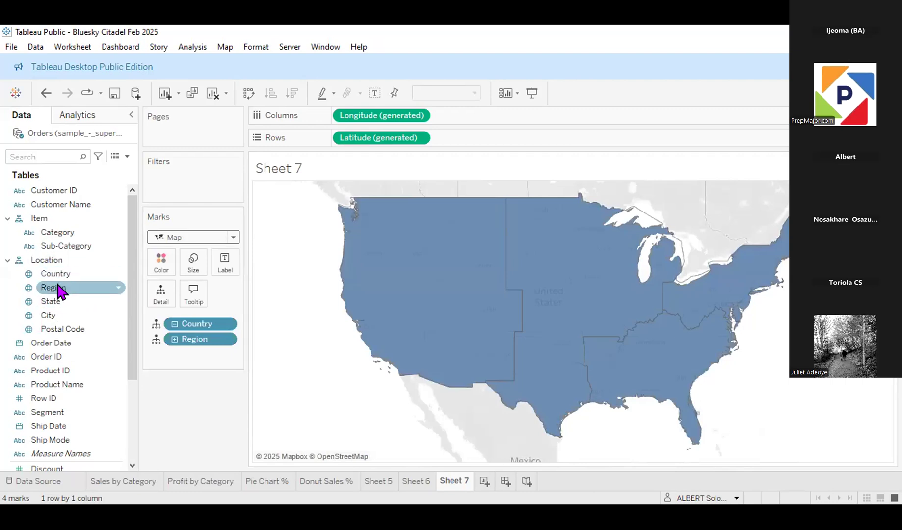
left_click_drag(59, 288, 99, 278)
left_click_drag(163, 263, 164, 257)
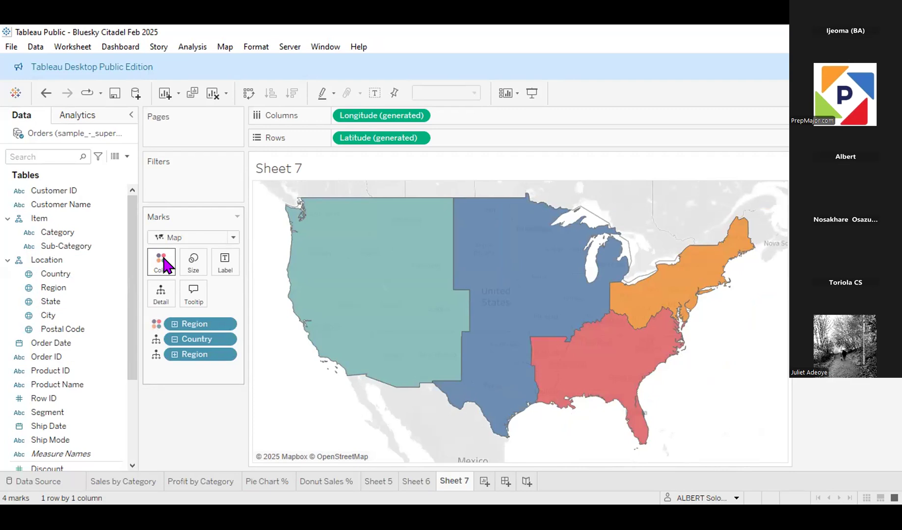
mouse_move(324, 284)
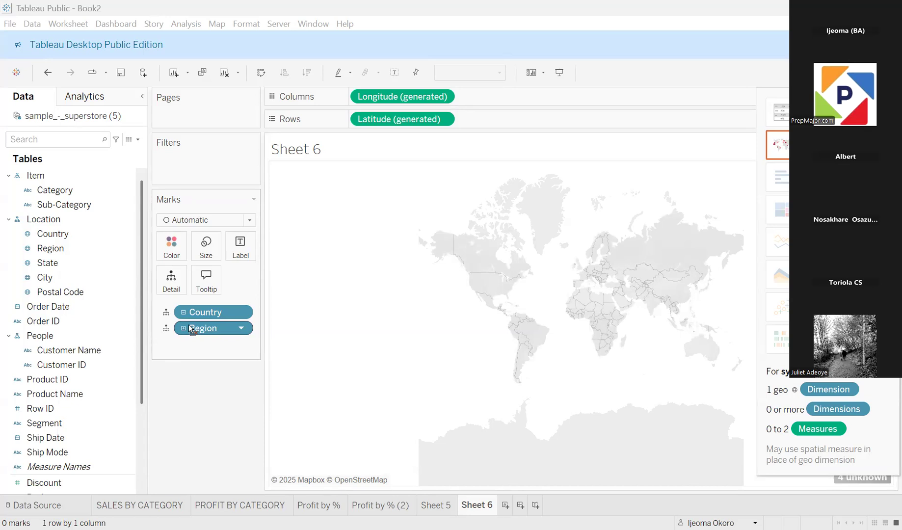
Step: In the Book2 workbook, remove and re-expand Region under Country on Sheet 6, and set the mark type to Shape
left_click_drag(191, 327, 193, 464)
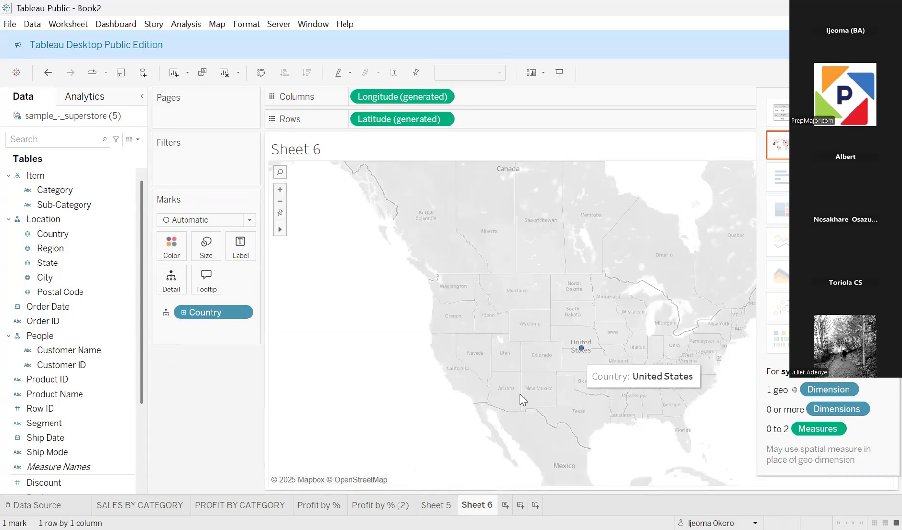
left_click(183, 313)
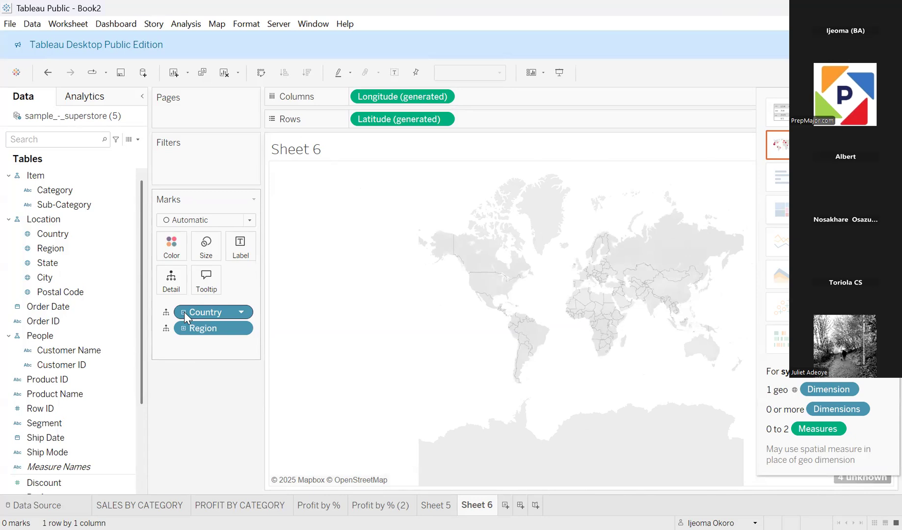
left_click(251, 221)
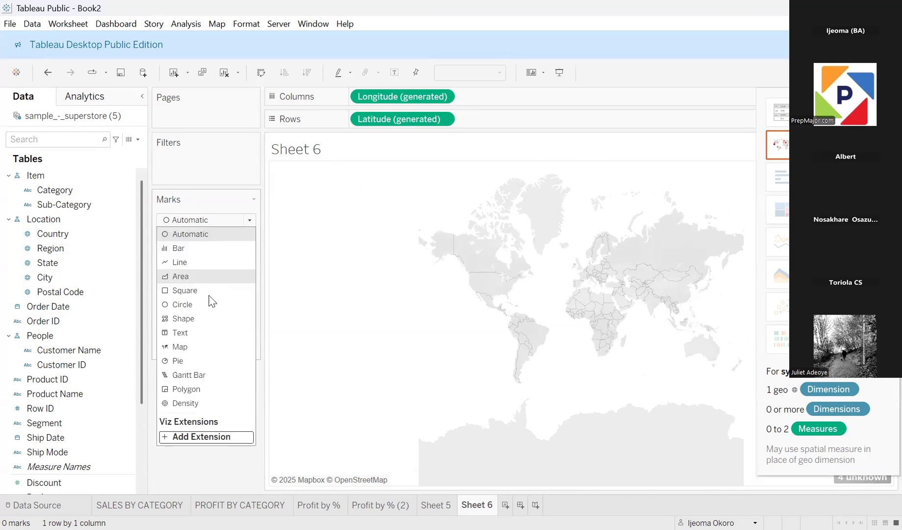
left_click(192, 318)
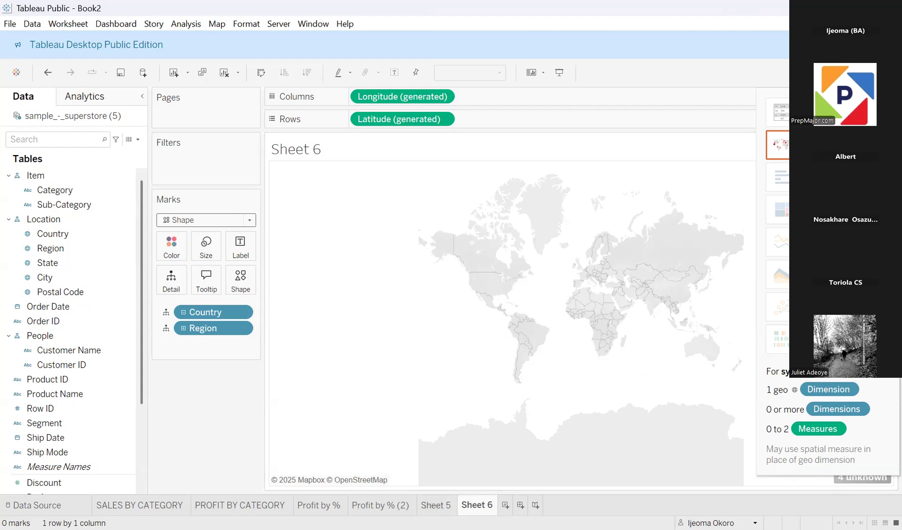
Step: Open the SALES BY CATEGORY sheet and drill its Category columns down to Sub-Category
left_click(436, 506)
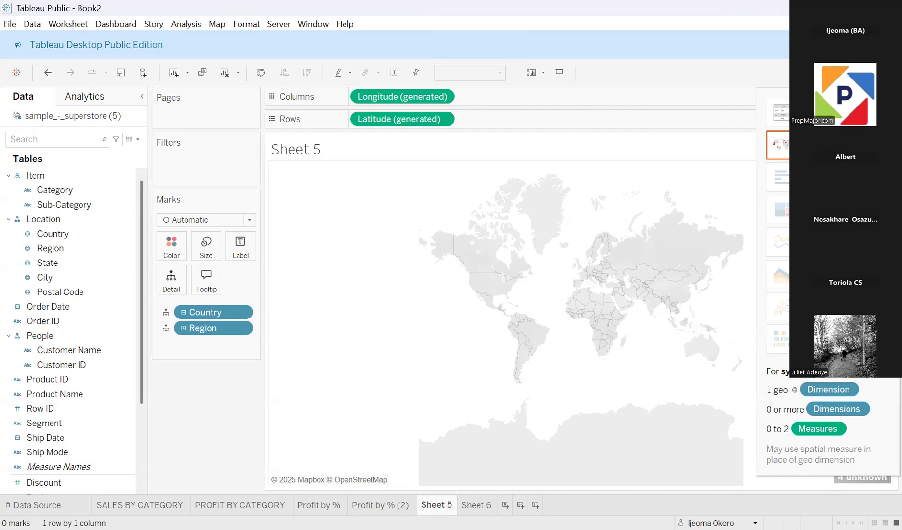
left_click(141, 505)
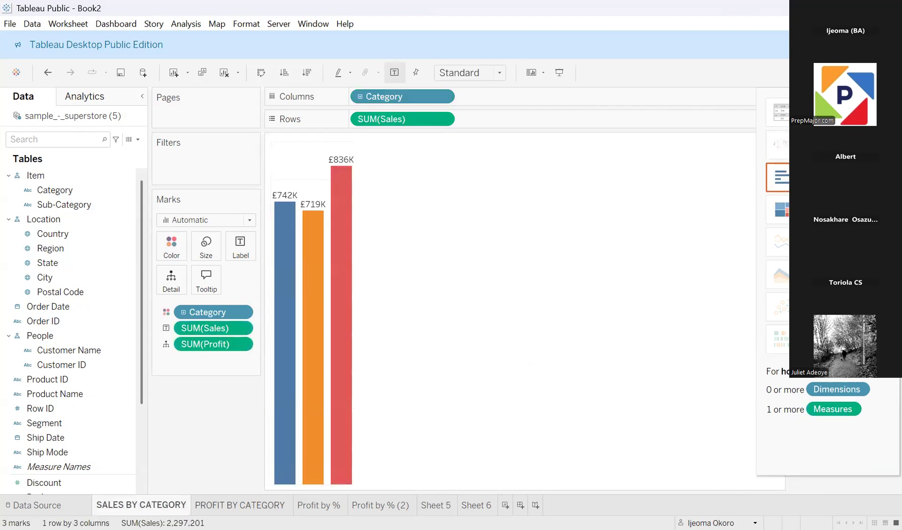
mouse_move(240, 506)
left_click(360, 97)
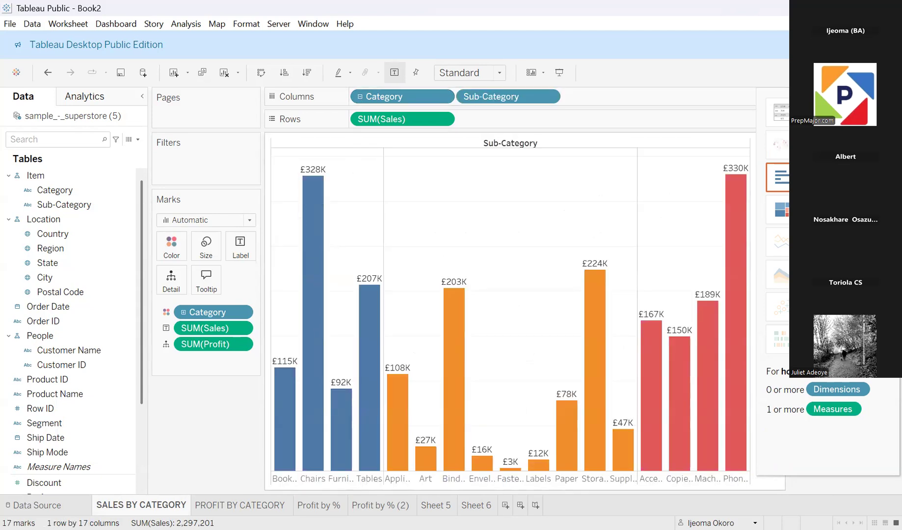
Step: Review the charts on the PROFIT BY CATEGORY, Profit by % and Profit by % (2) sheets
left_click(241, 505)
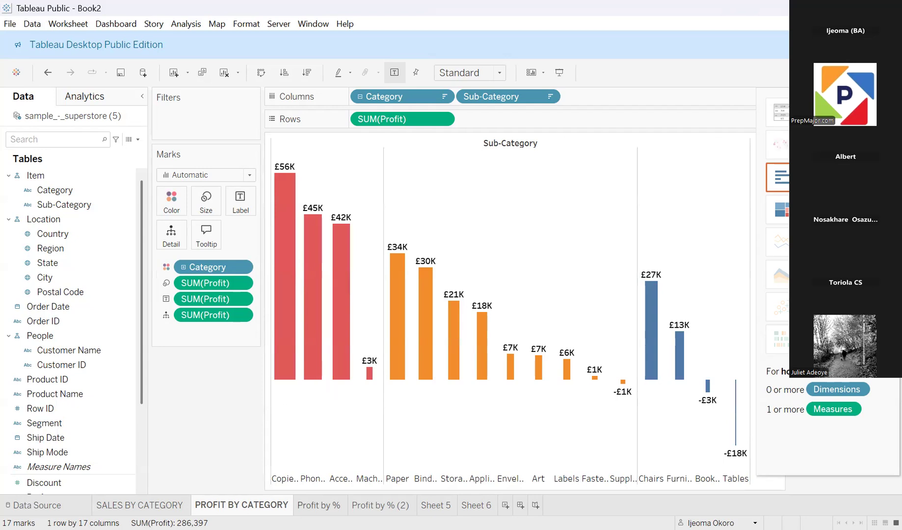
left_click(320, 505)
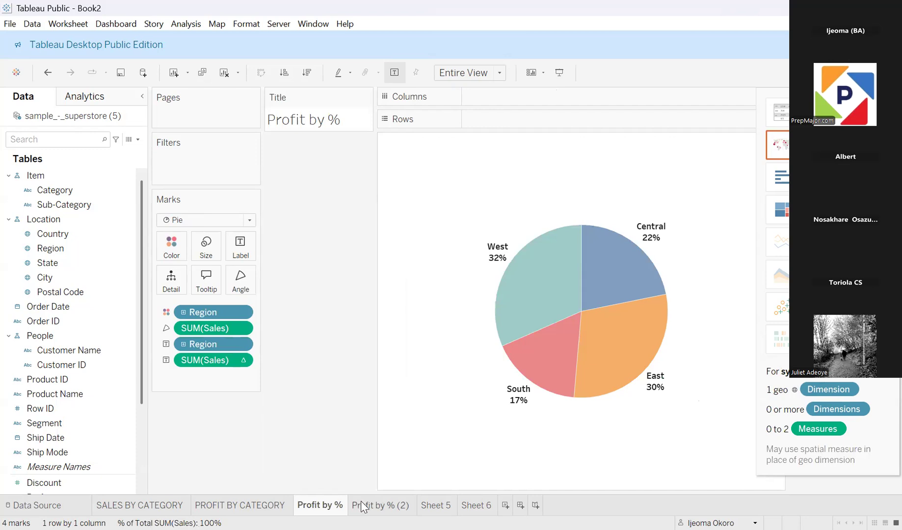
left_click(376, 504)
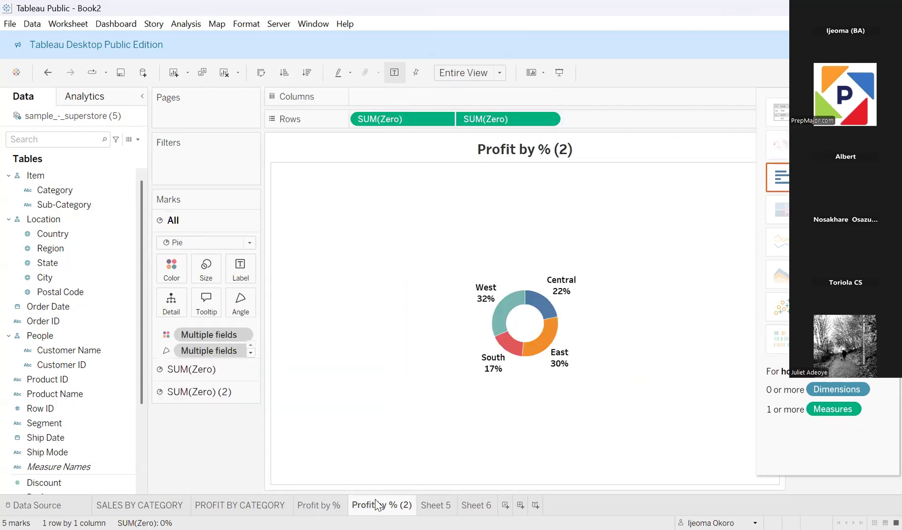
Step: On Sheet 5, set the geographic role of the Region field so that it is created from State
left_click(434, 504)
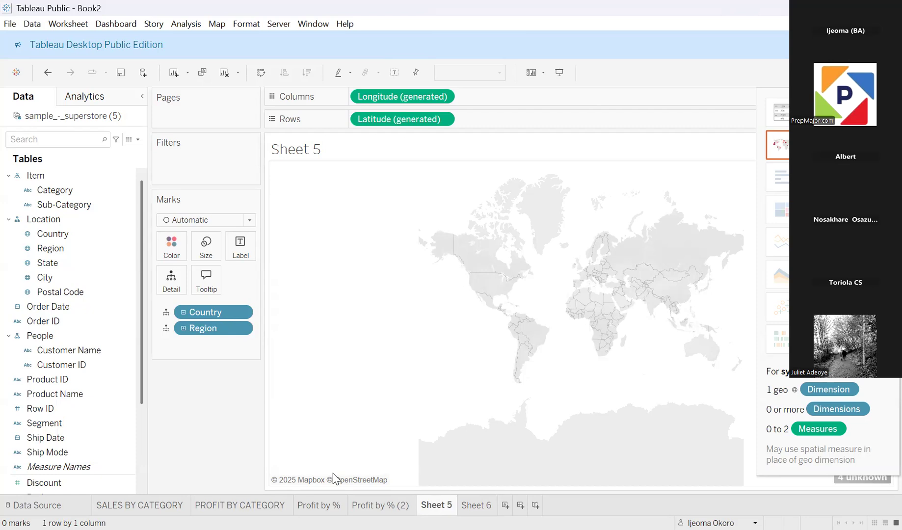
left_click(20, 267)
left_click(44, 249)
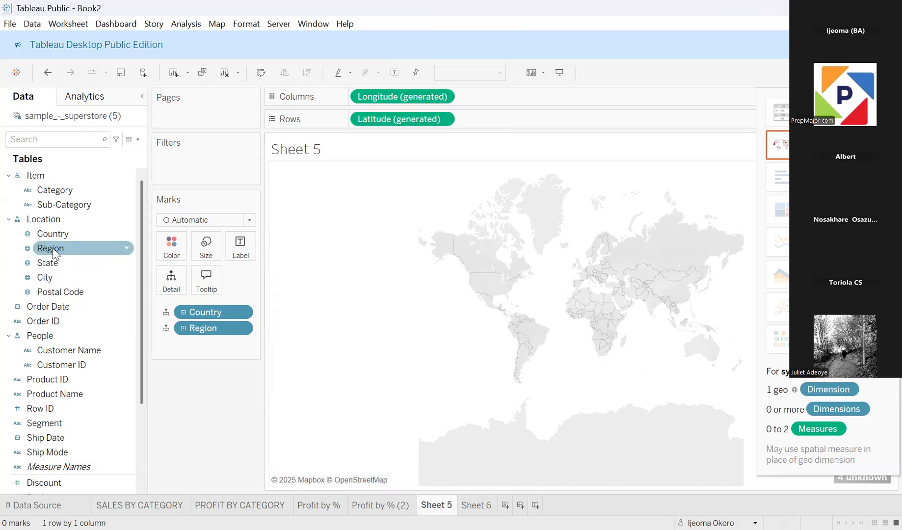
left_click(125, 249)
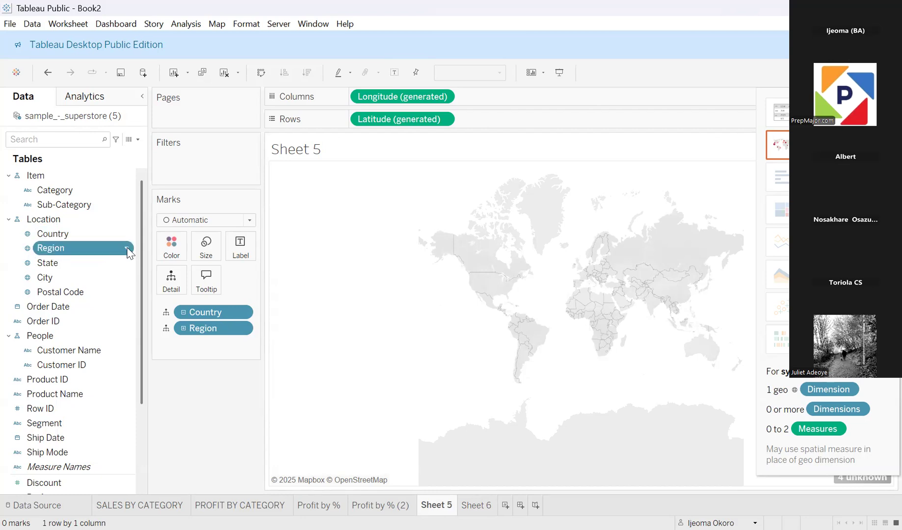
left_click(128, 250)
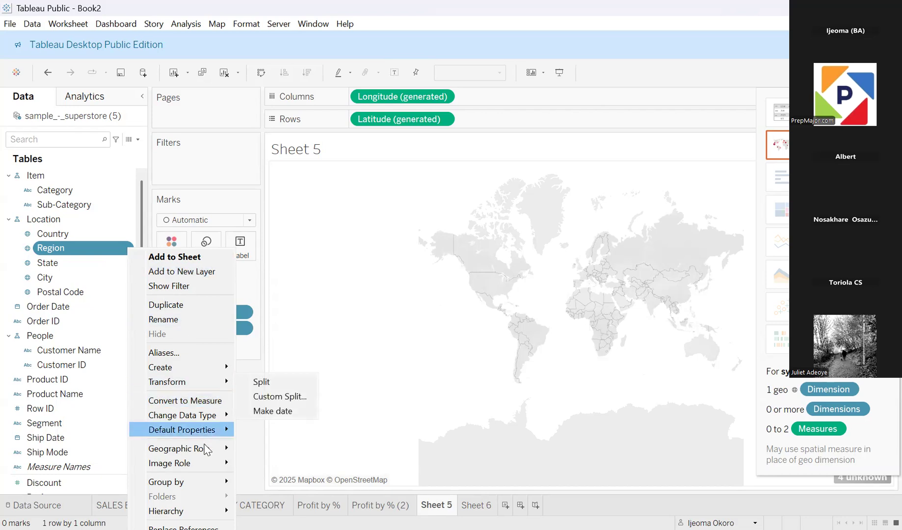
mouse_move(207, 449)
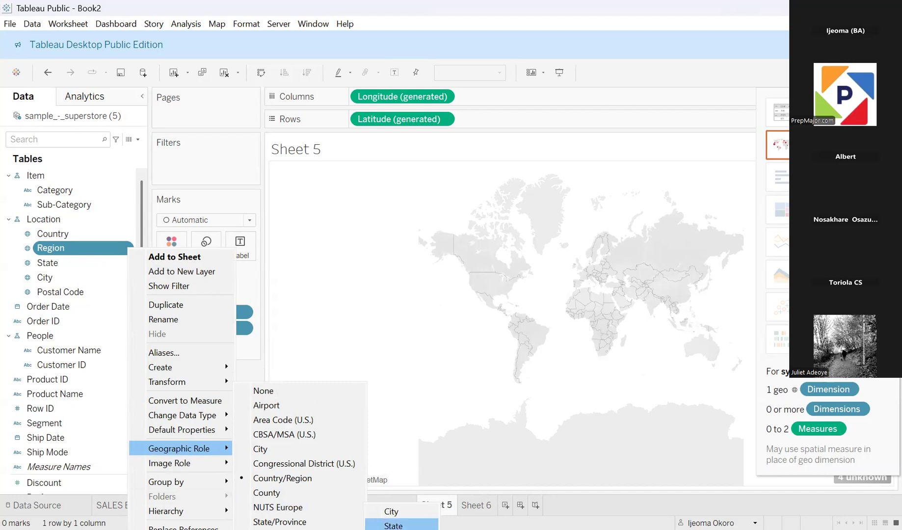
left_click(393, 525)
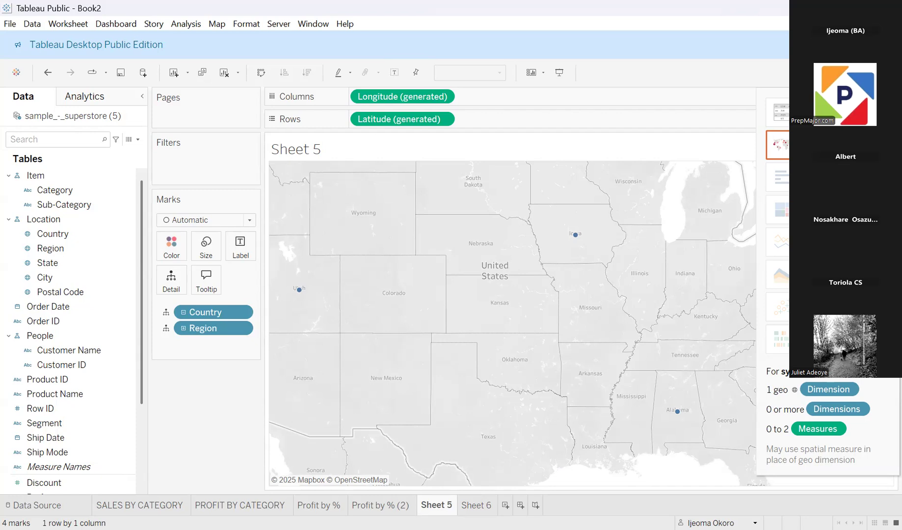
Step: Check the Region map on Sheet 6, and set the mark type of the Sheet 5 map to Map
left_click(476, 505)
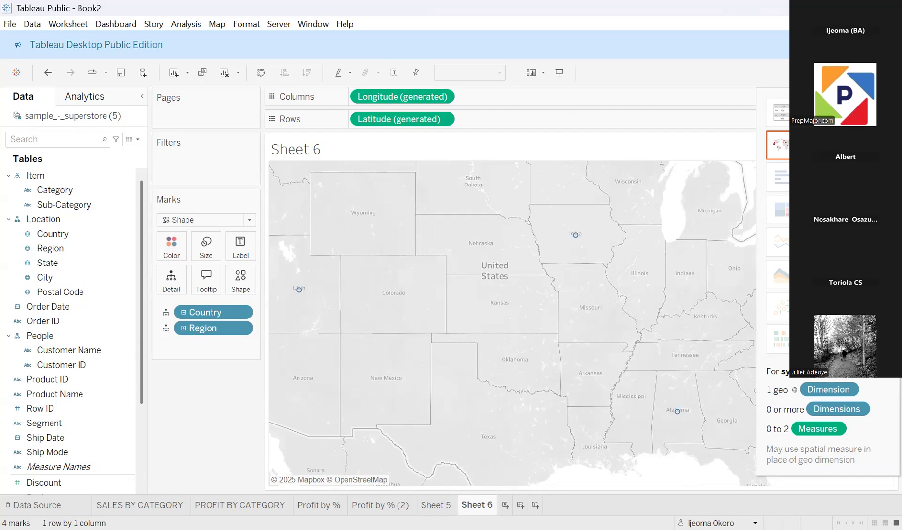
left_click(436, 505)
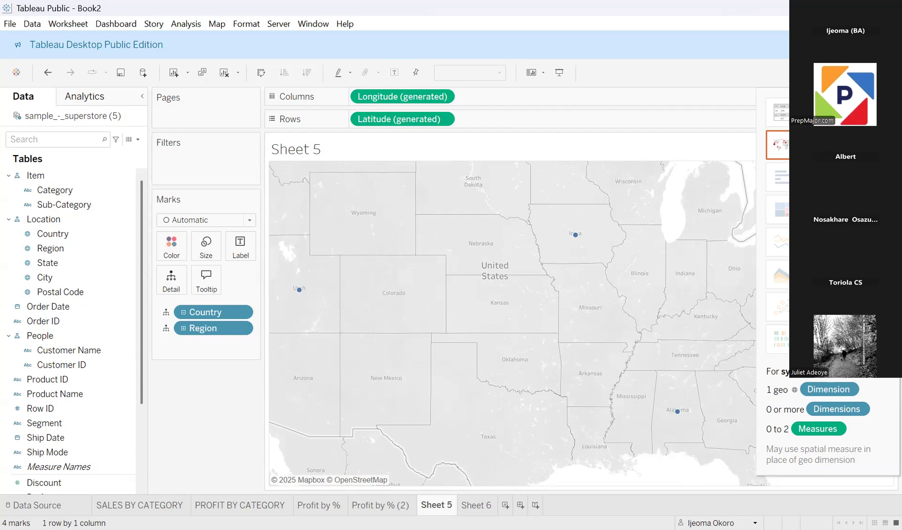
left_click(250, 221)
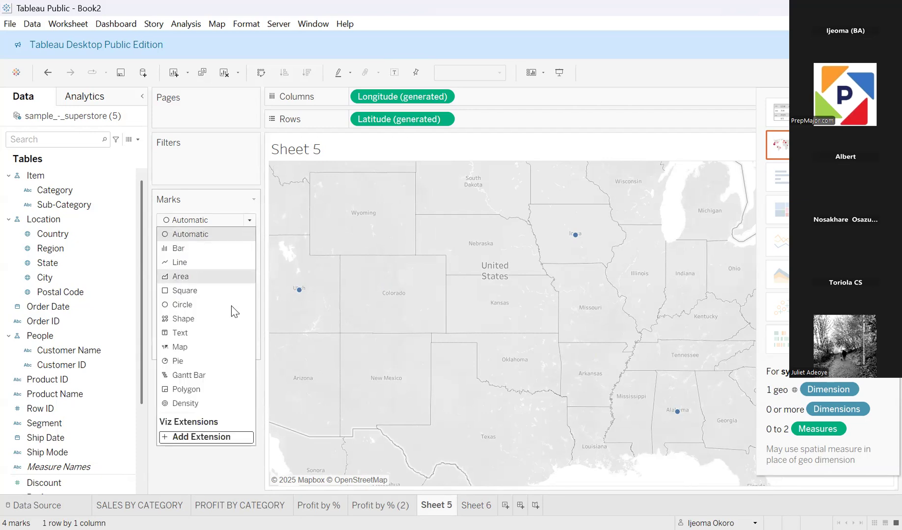
left_click(188, 347)
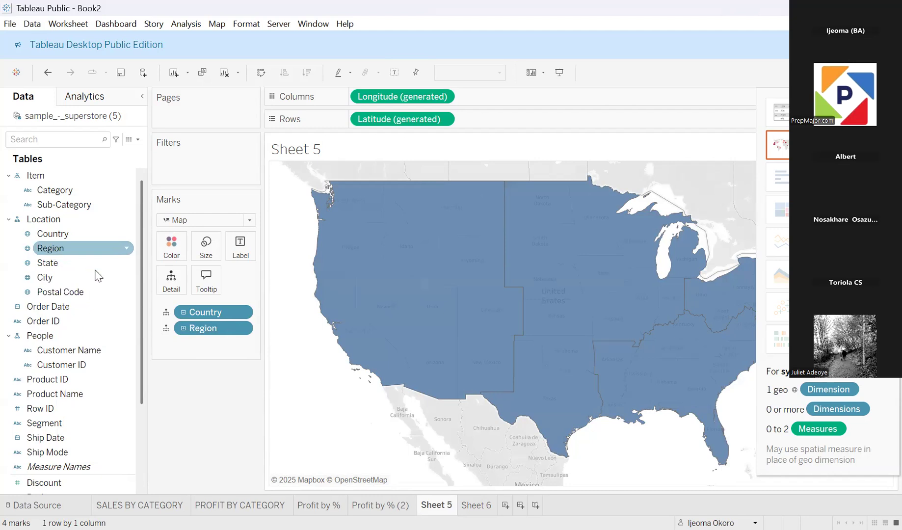
Step: Color the Sheet 5 map by Region and label each area with its Region and Profit
left_click_drag(83, 243, 171, 244)
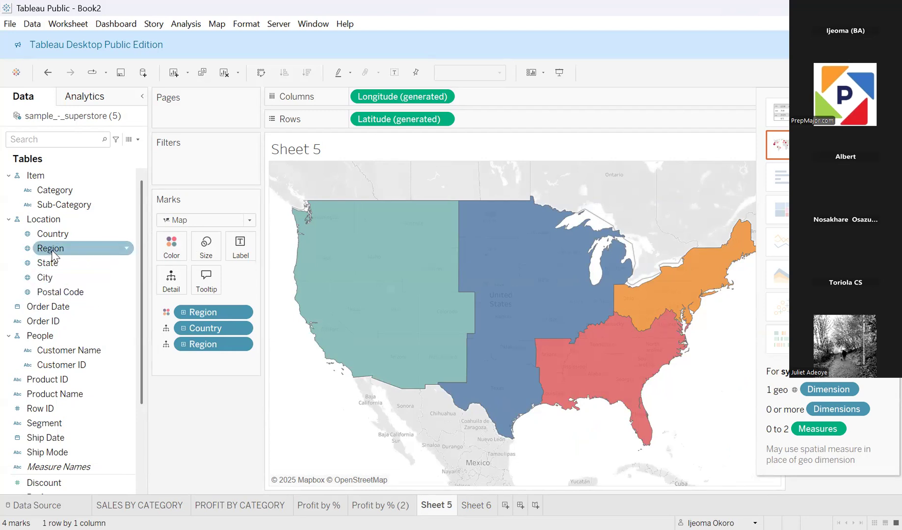
left_click_drag(52, 252, 237, 253)
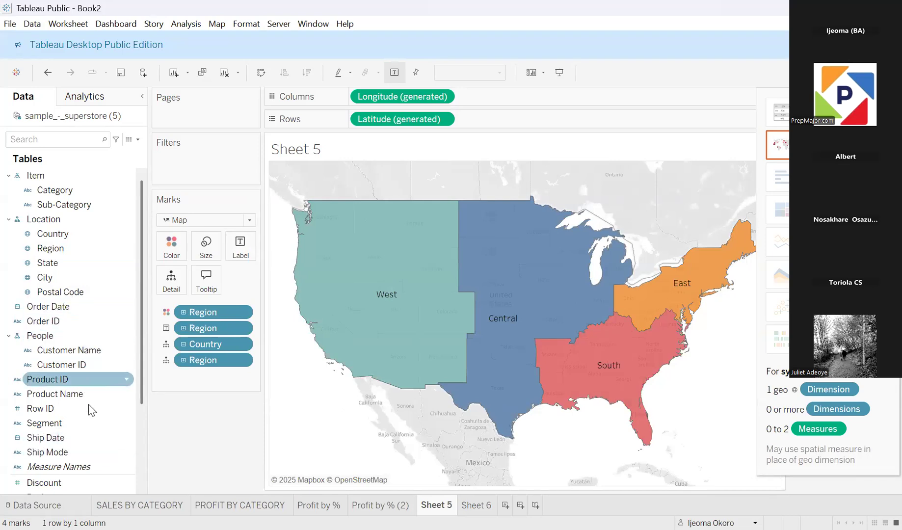
scroll(140, 396, "down", 3)
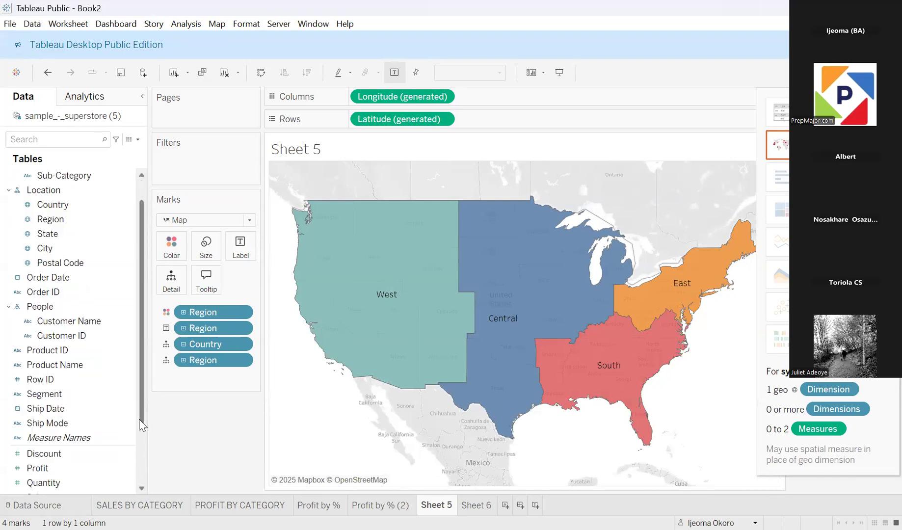
left_click(58, 439)
left_click(51, 453)
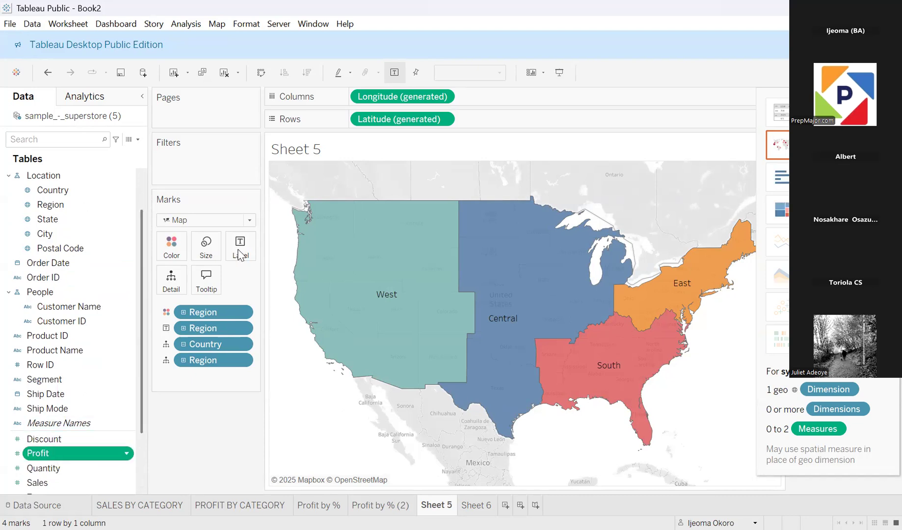
left_click_drag(52, 453, 240, 255)
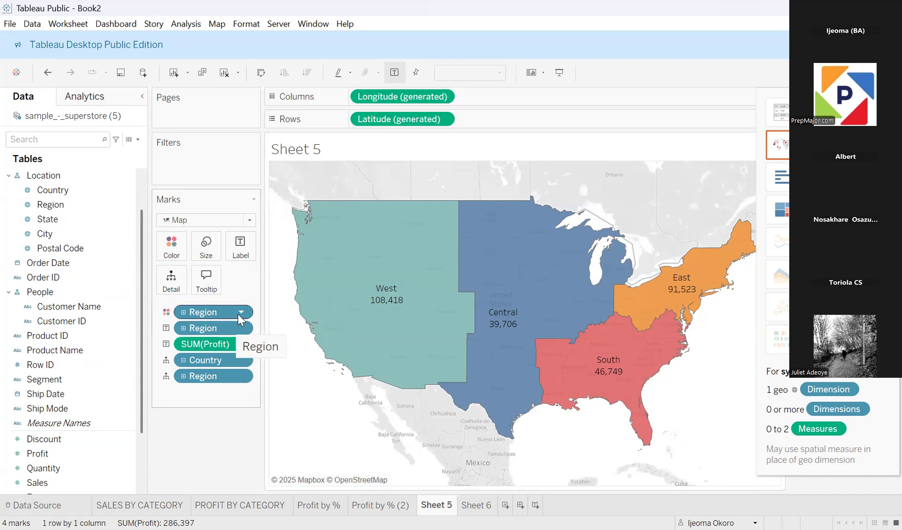
Step: Drill the Sheet 5 map down from Region to State and inspect the state profit values
left_click(242, 377)
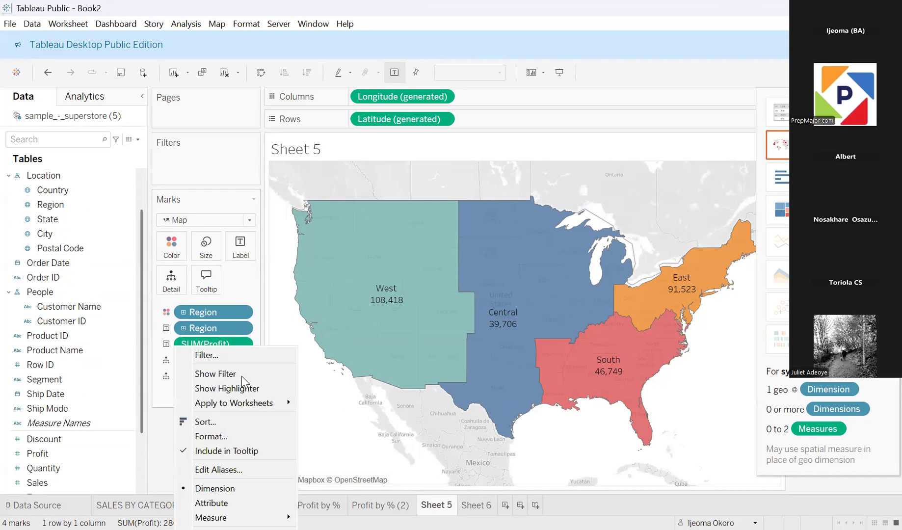
left_click(284, 337)
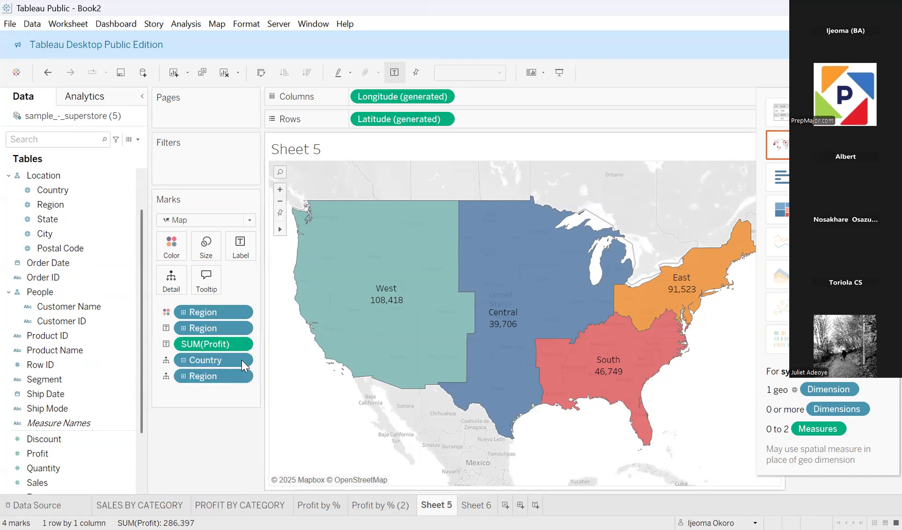
left_click(183, 377)
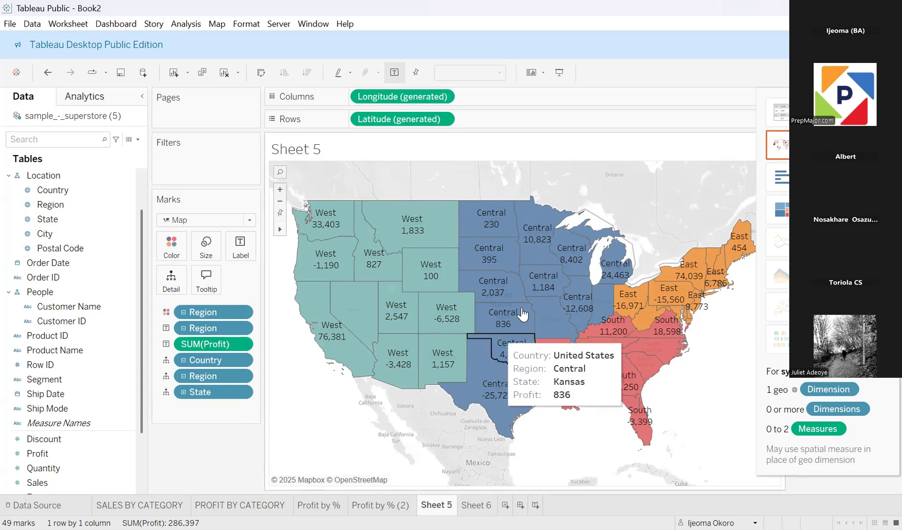
mouse_move(576, 231)
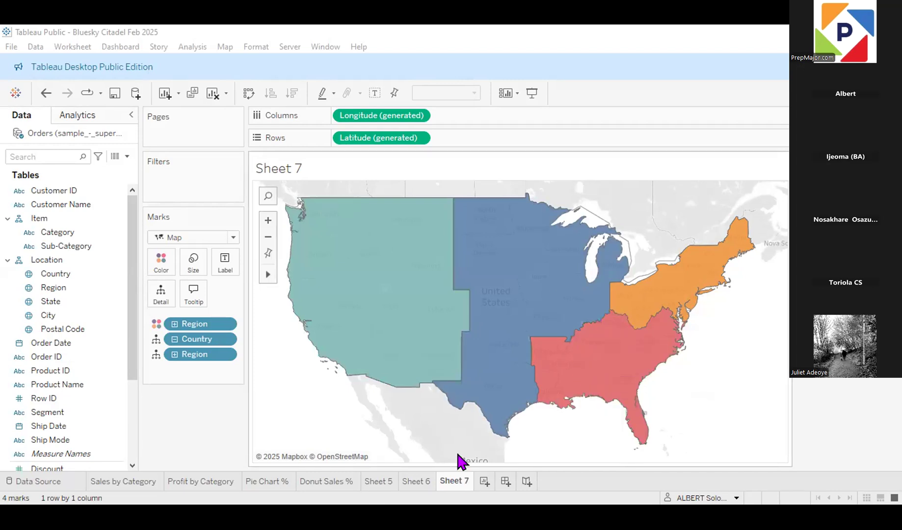
Step: In the Bluesky Citadel Feb 2025 workbook, drill the Sheet 6 profit map down from Country to Region and return to Sheet 7
left_click(383, 481)
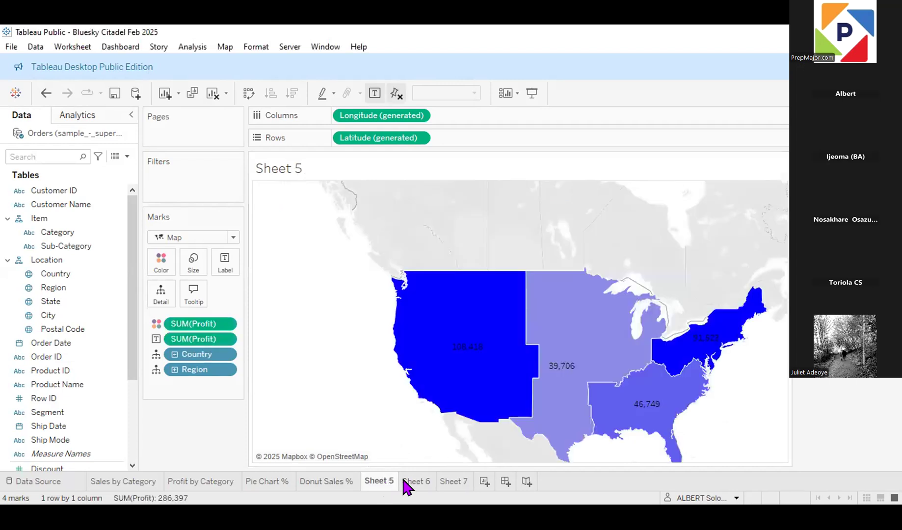
left_click(415, 483)
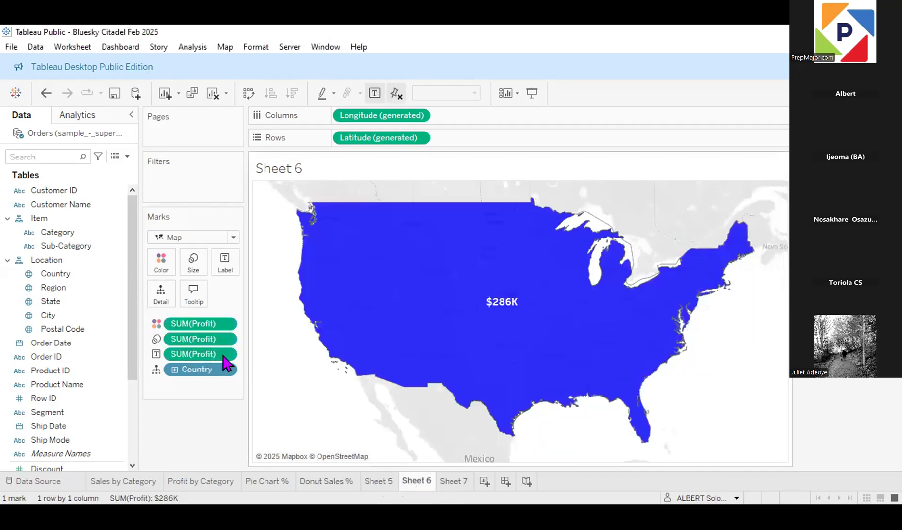
left_click(174, 369)
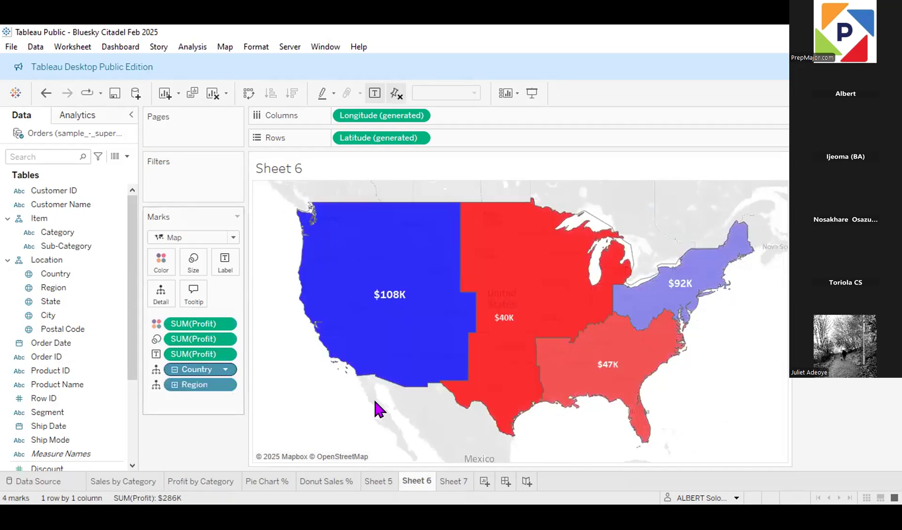
left_click(449, 481)
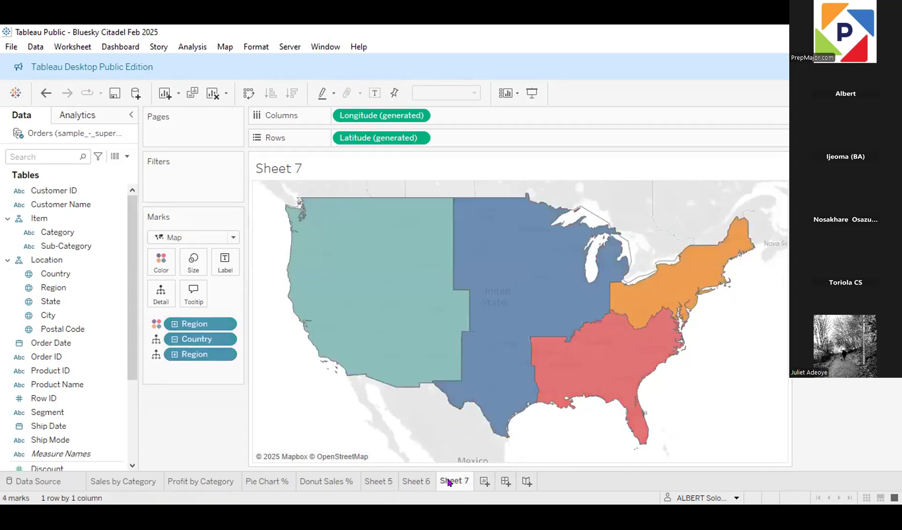
Step: Drill the Sheet 5 profit map down from Region to State, and go back to Sheet 7
mouse_move(479, 346)
left_click(428, 485)
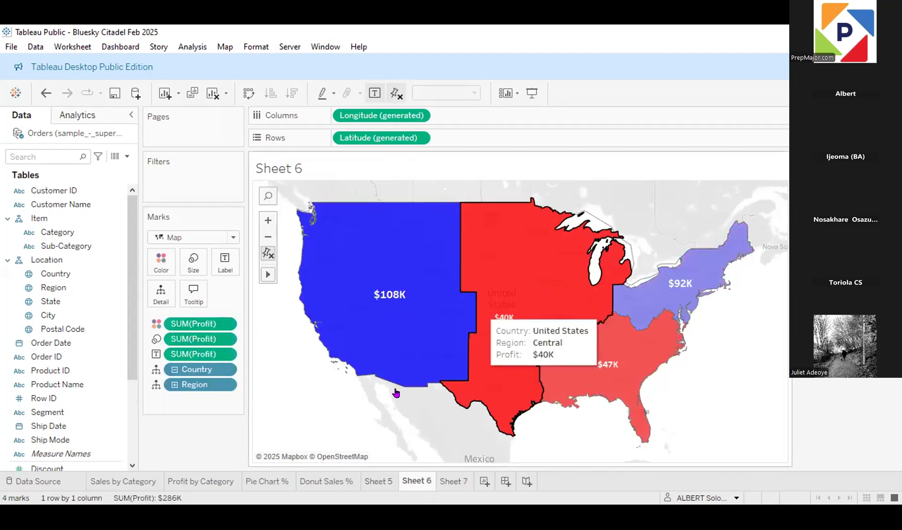
left_click(379, 481)
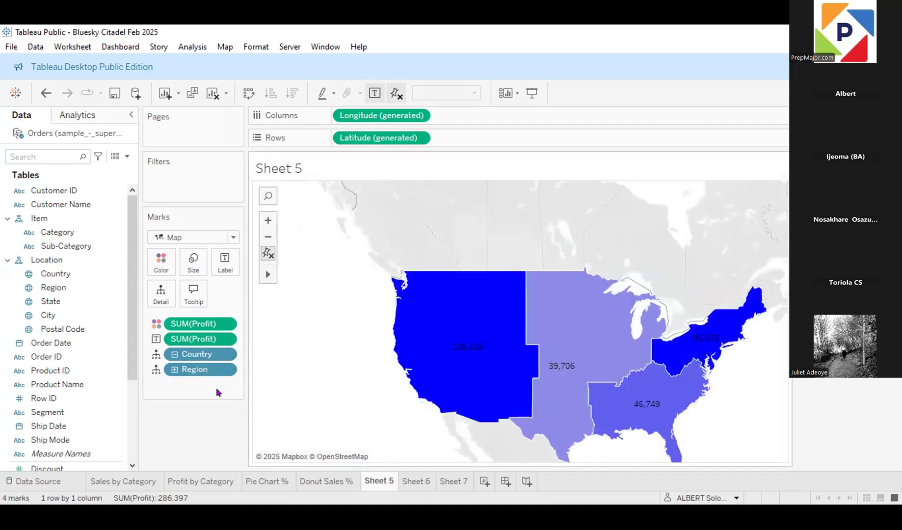
left_click(173, 369)
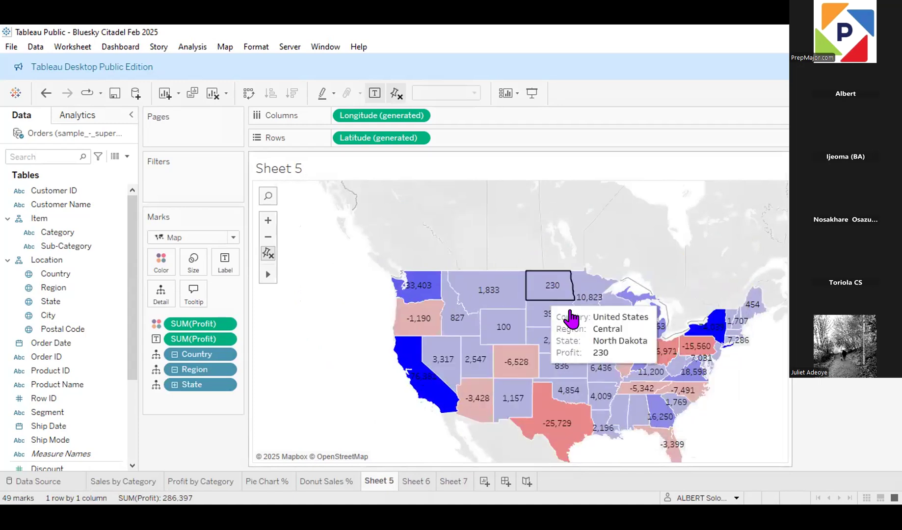
left_click(413, 479)
left_click(451, 485)
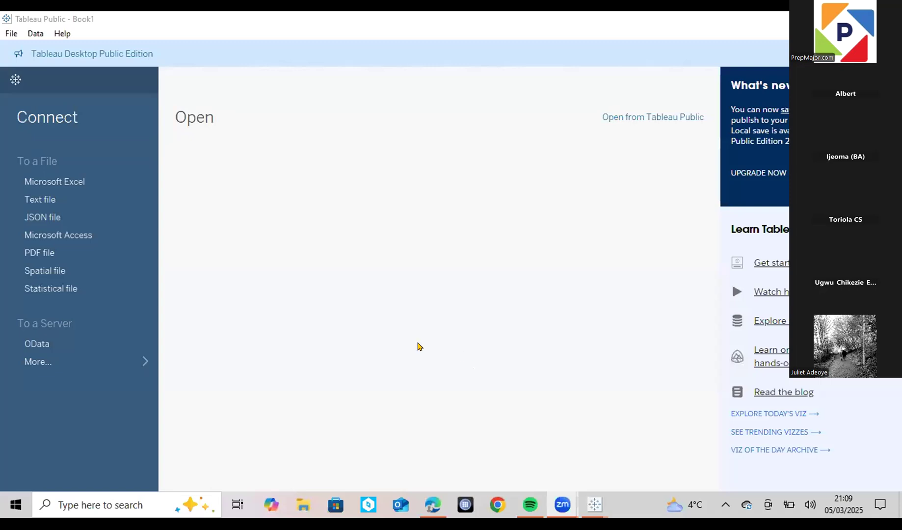
Step: In the empty Book1 workbook, try to connect to the Excel file sample_-_superstore -spreadsheets in Documents, and dismiss the error
left_click(78, 187)
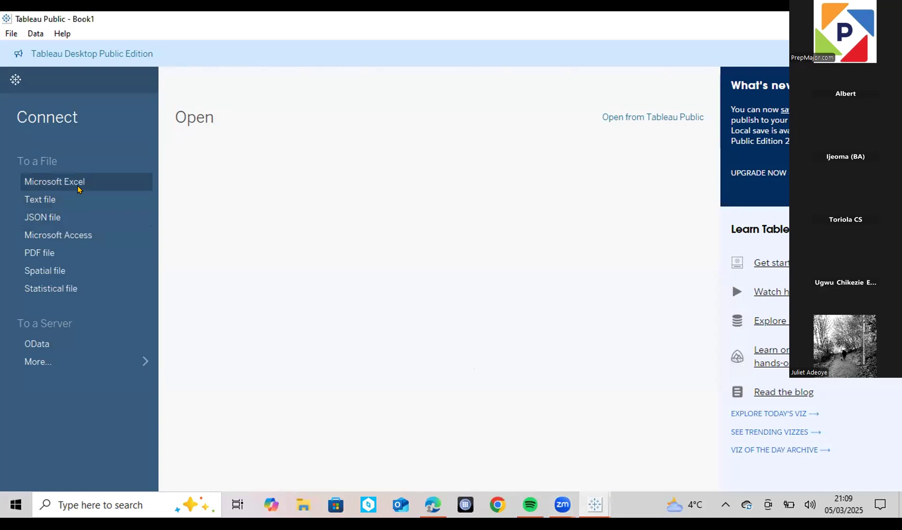
left_click(74, 182)
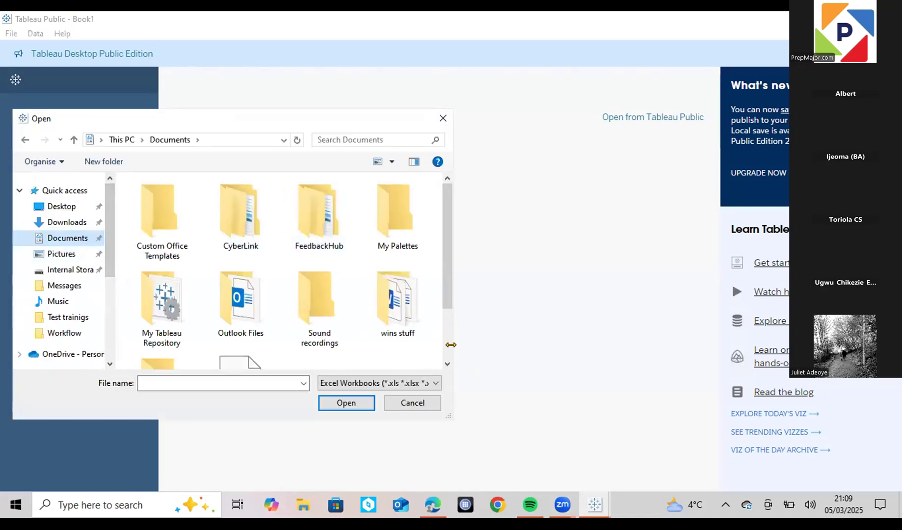
left_click(446, 364)
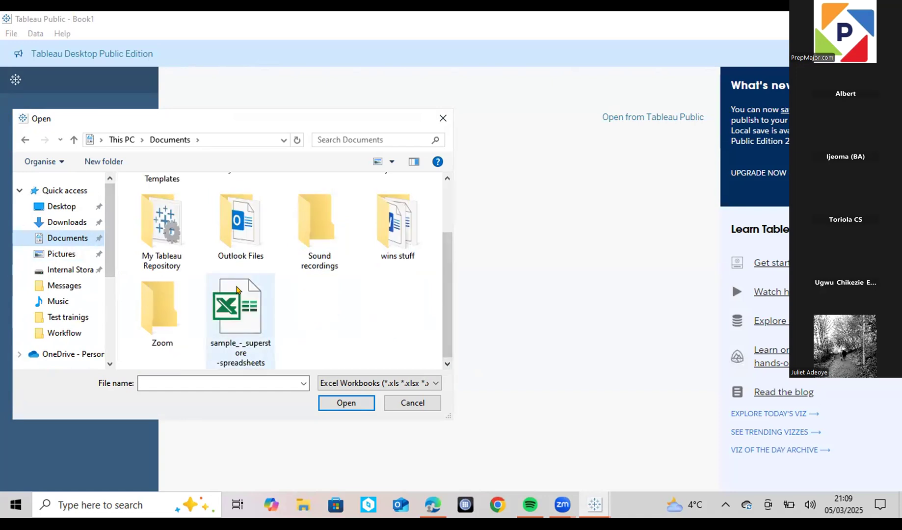
double_click(237, 314)
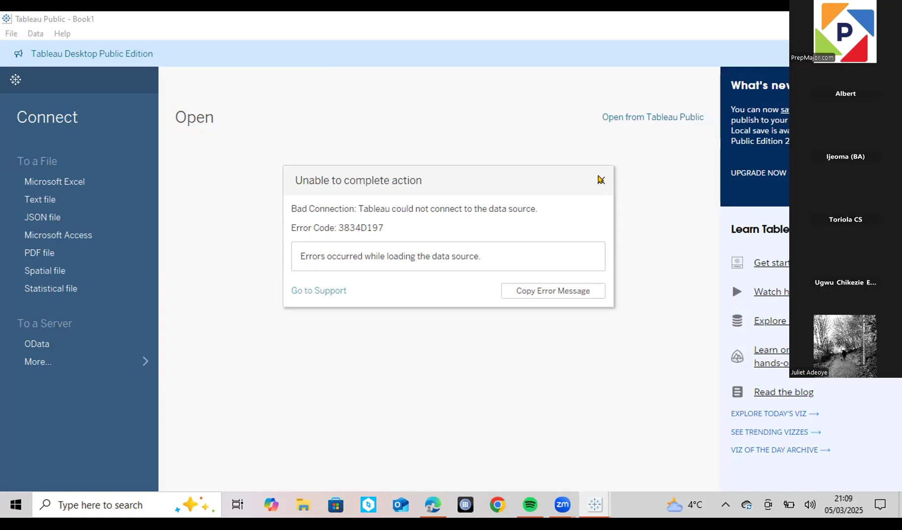
left_click(600, 179)
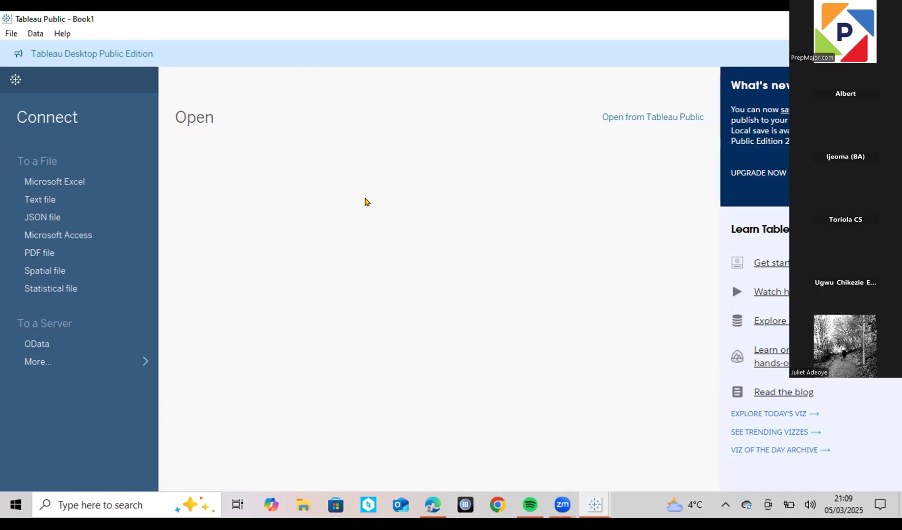
Step: Retry the Excel connection to sample_-_superstore -spreadsheets from Documents and close the error message
left_click(85, 182)
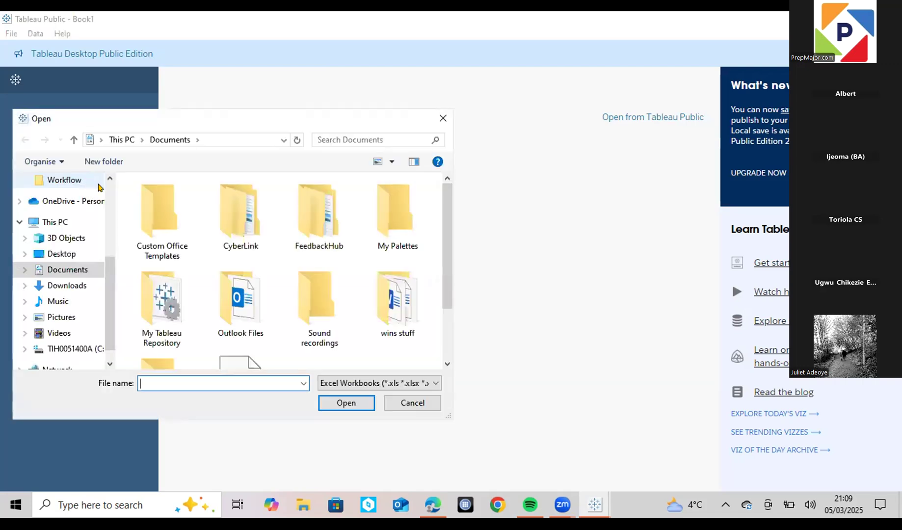
left_click(447, 367)
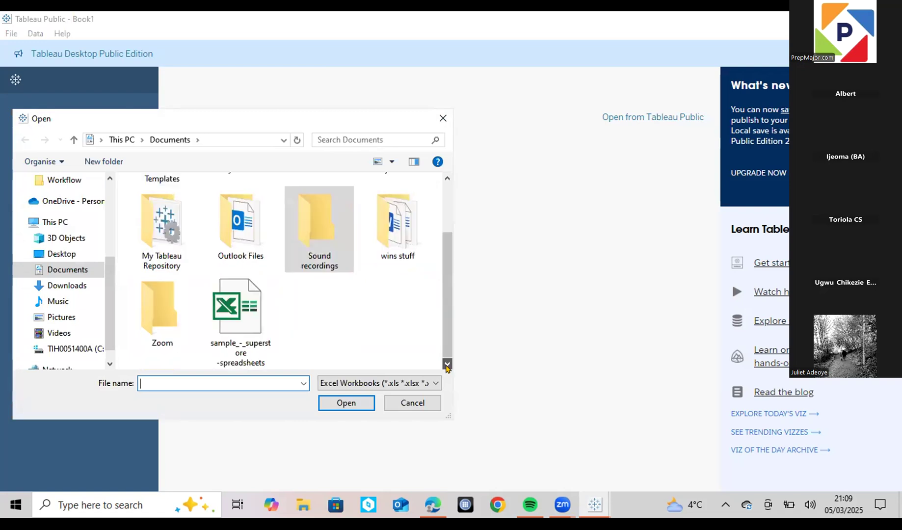
left_click(247, 324)
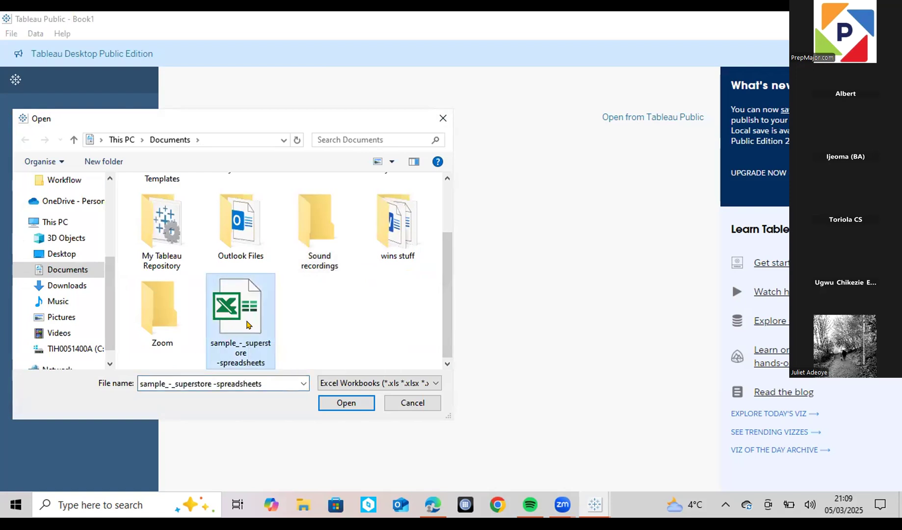
double_click(247, 324)
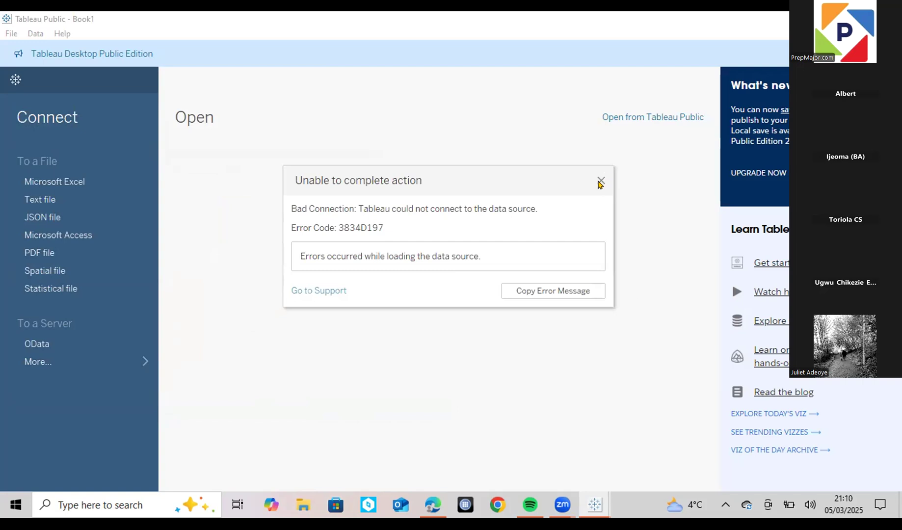
left_click(600, 182)
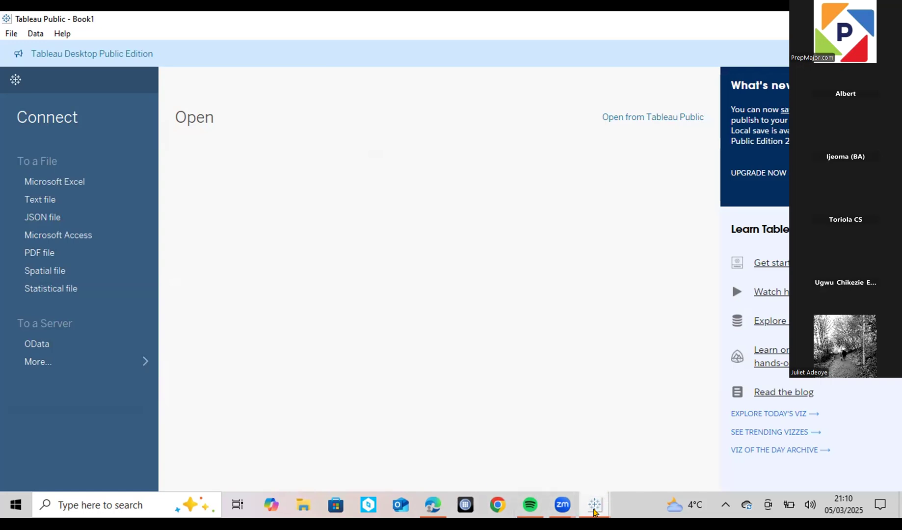
mouse_move(593, 509)
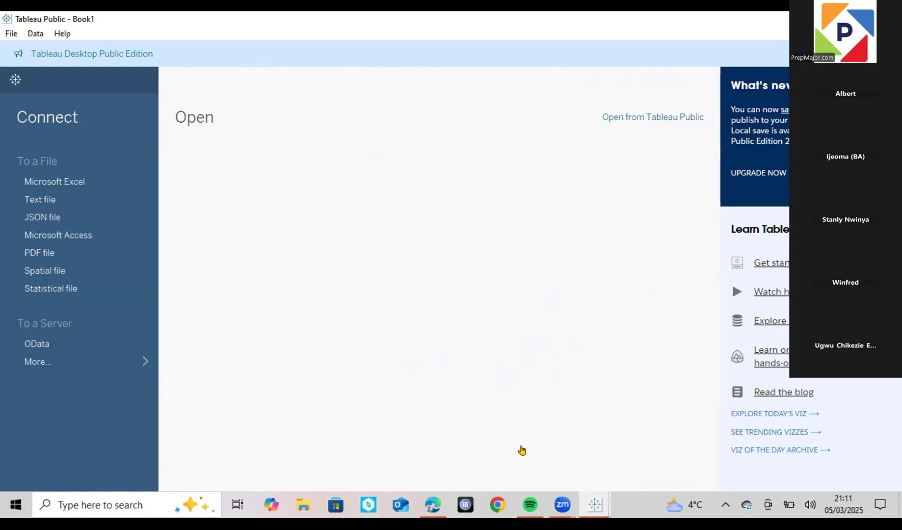
left_click(558, 512)
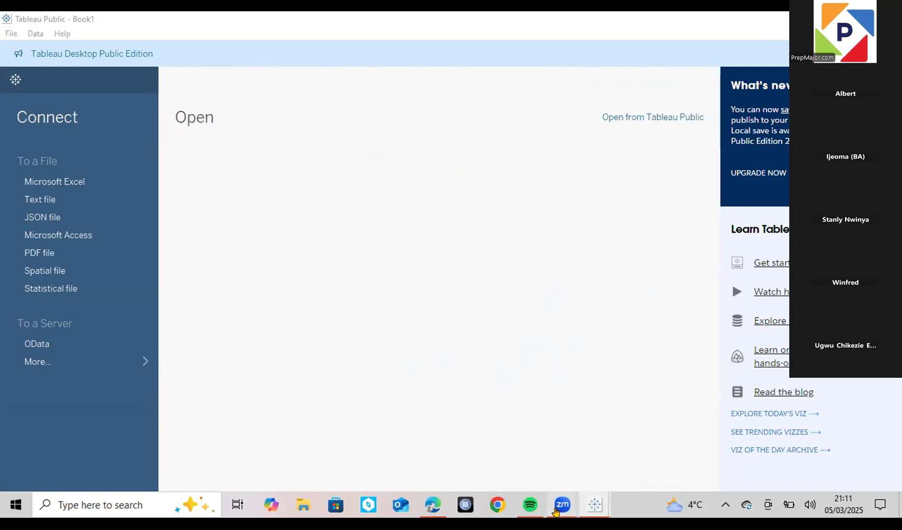